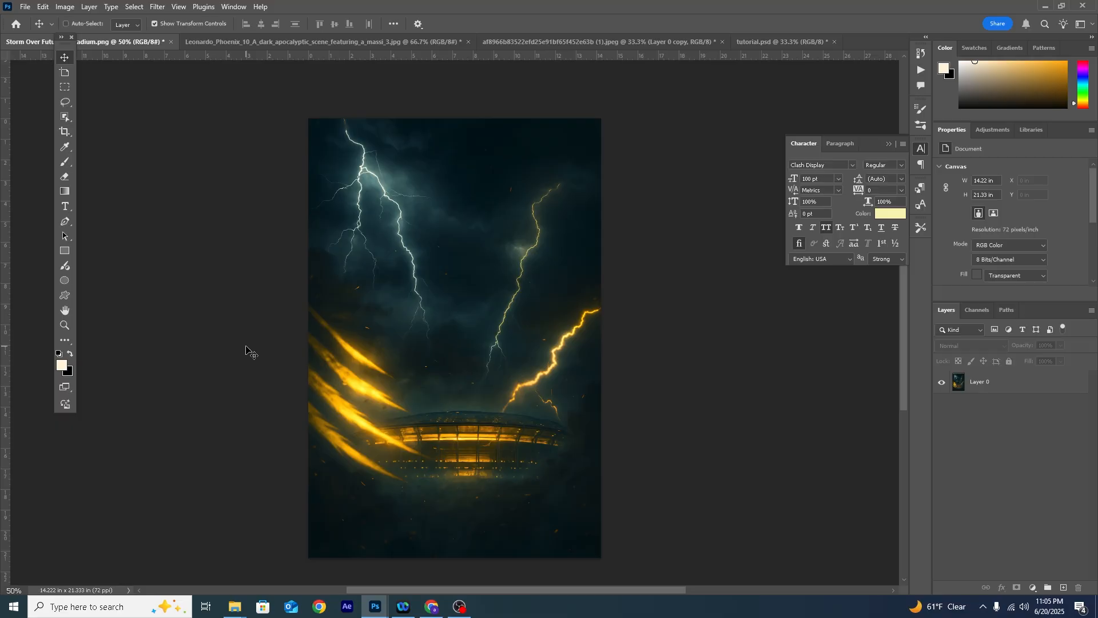
# - Create a new 4 × 5 inch document at 300 pixels/inch in RGB Color with a white background
pyautogui.hotkey('ctrl', 'n')
pyautogui.click(560, 228)
pyautogui.click(568, 267)
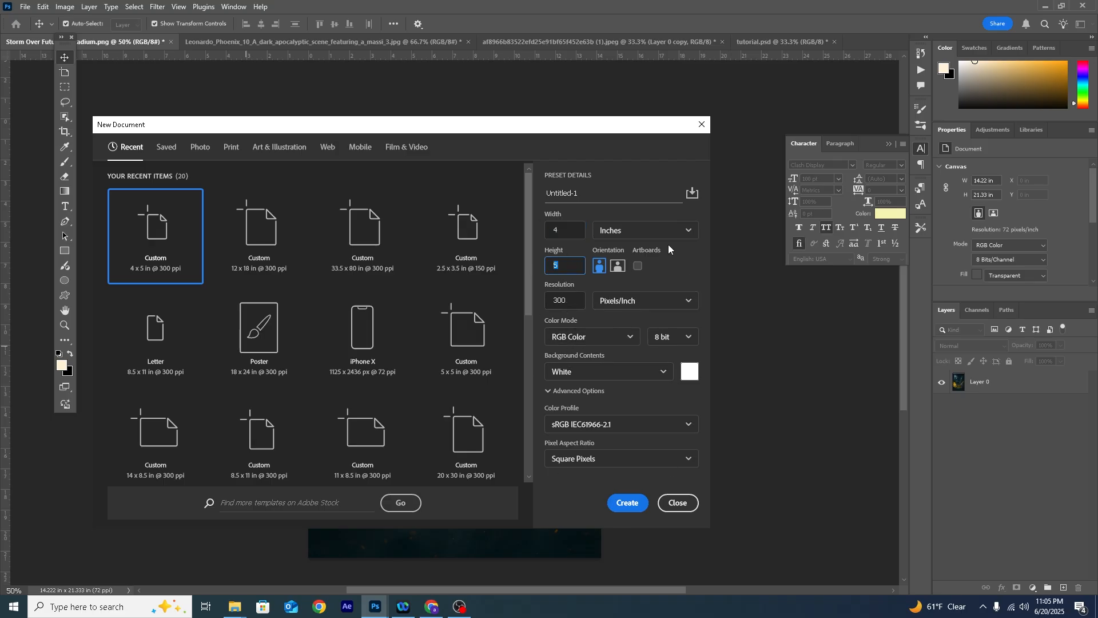
pyautogui.click(628, 502)
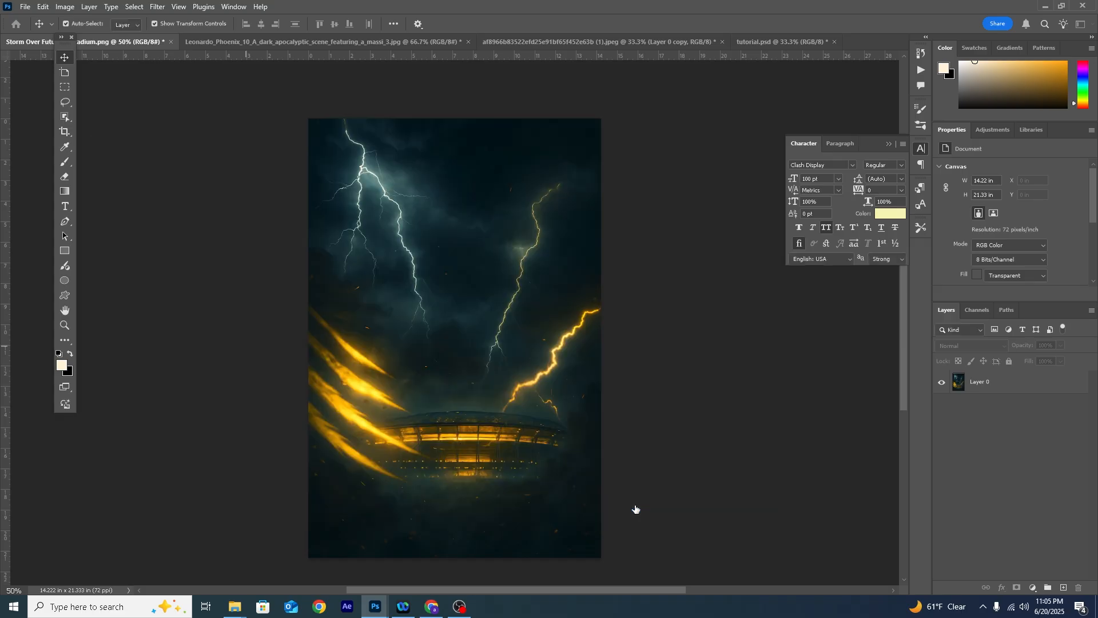
# - Copy the stormy stadium image into the new document and centre it horizontally, overlapping the canvas's upper edge
pyautogui.click(132, 42)
pyautogui.moveTo(458, 278); pyautogui.dragTo(559, 298)
pyautogui.moveTo(505, 321); pyautogui.dragTo(476, 258)
pyautogui.moveTo(507, 386); pyautogui.dragTo(512, 385)
# - Select the white margins around the stadium image with a slight overlap and extend the scene there using Generative Fill without a prompt
pyautogui.click(64, 87)
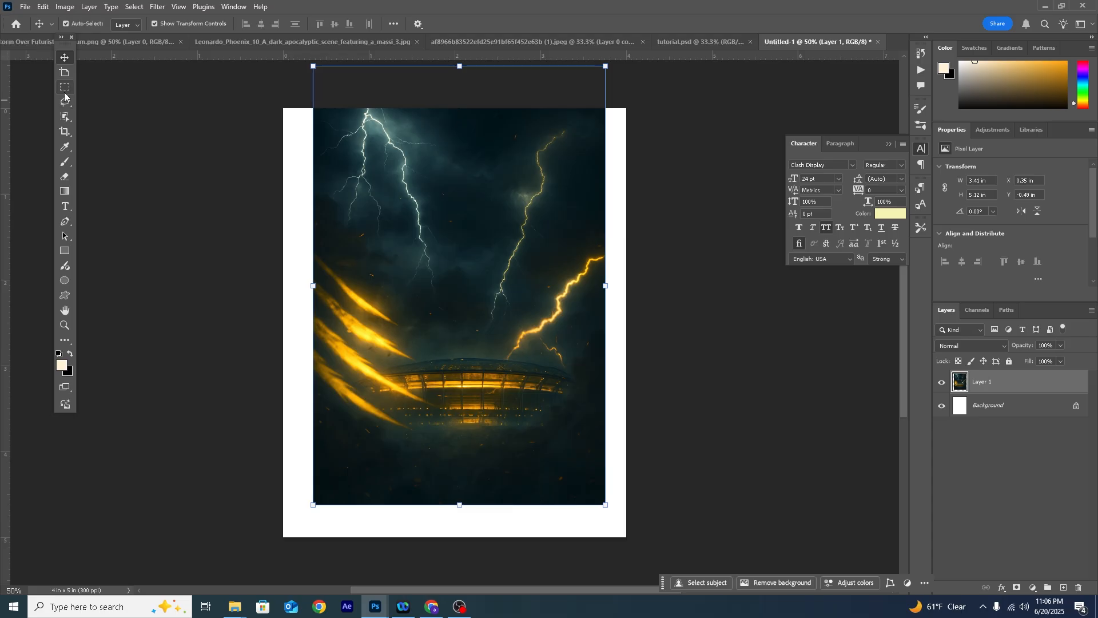
pyautogui.moveTo(283, 108); pyautogui.dragTo(319, 574)
pyautogui.moveTo(627, 108); pyautogui.dragTo(603, 567)
pyautogui.moveTo(670, 563); pyautogui.dragTo(261, 494)
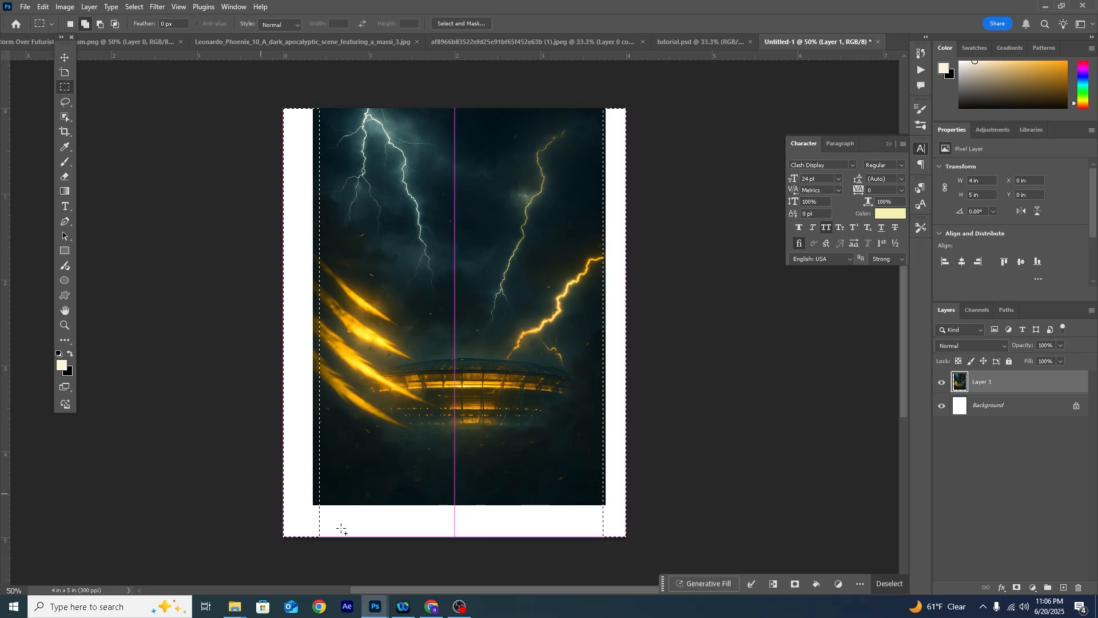
pyautogui.click(705, 588)
pyautogui.click(914, 581)
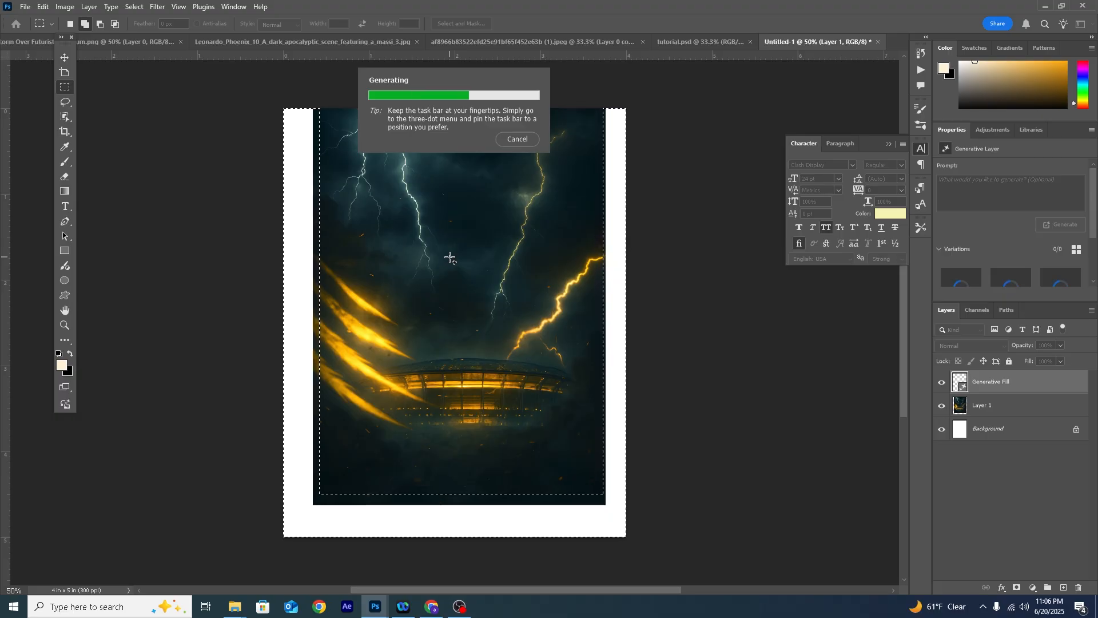
pyautogui.click(1004, 275)
# - Copy the cut-out basketball player into the poster document as the top layer and place him over the stadium
pyautogui.press('v')
pyautogui.click(451, 43)
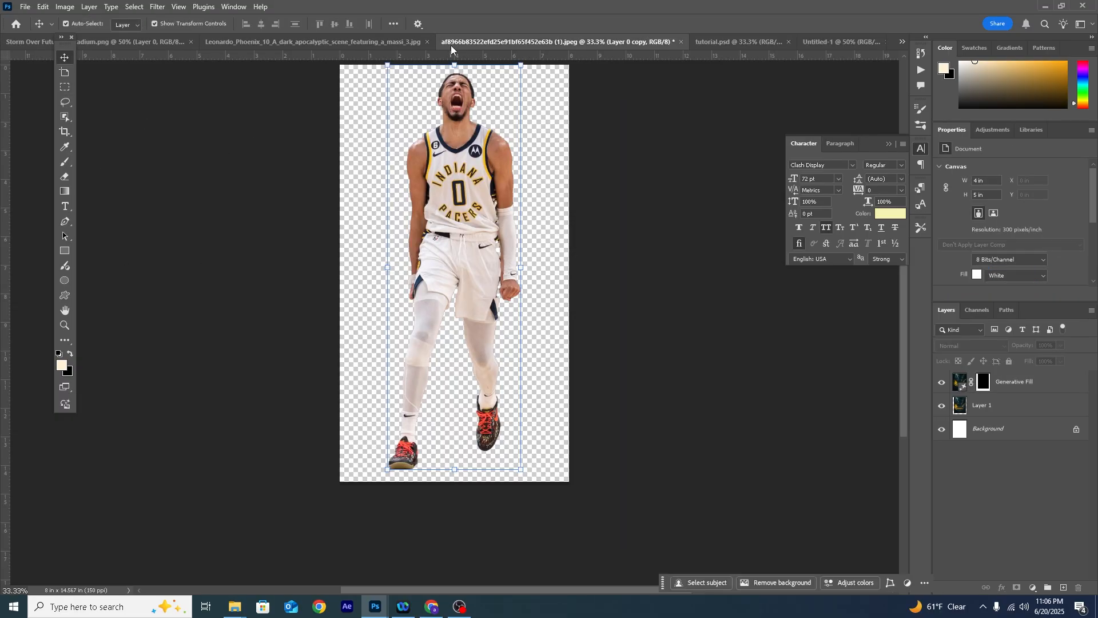
pyautogui.click(477, 169)
pyautogui.moveTo(476, 160); pyautogui.dragTo(776, 54)
pyautogui.moveTo(438, 311); pyautogui.dragTo(438, 310)
pyautogui.moveTo(464, 230); pyautogui.dragTo(485, 251)
pyautogui.rightClick(1027, 381)
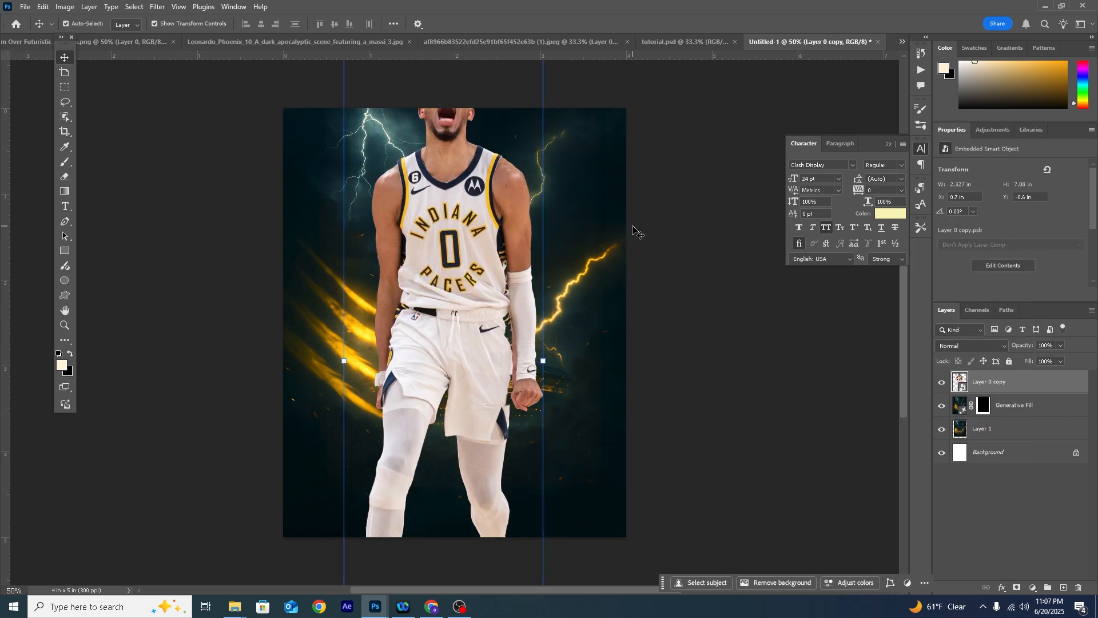
# - Scale the player down to about 1.13 × 3.45 in and place him in front of the stadium near the canvas centre
pyautogui.hotkey('ctrl', '-')
pyautogui.hotkey('ctrl', '-')
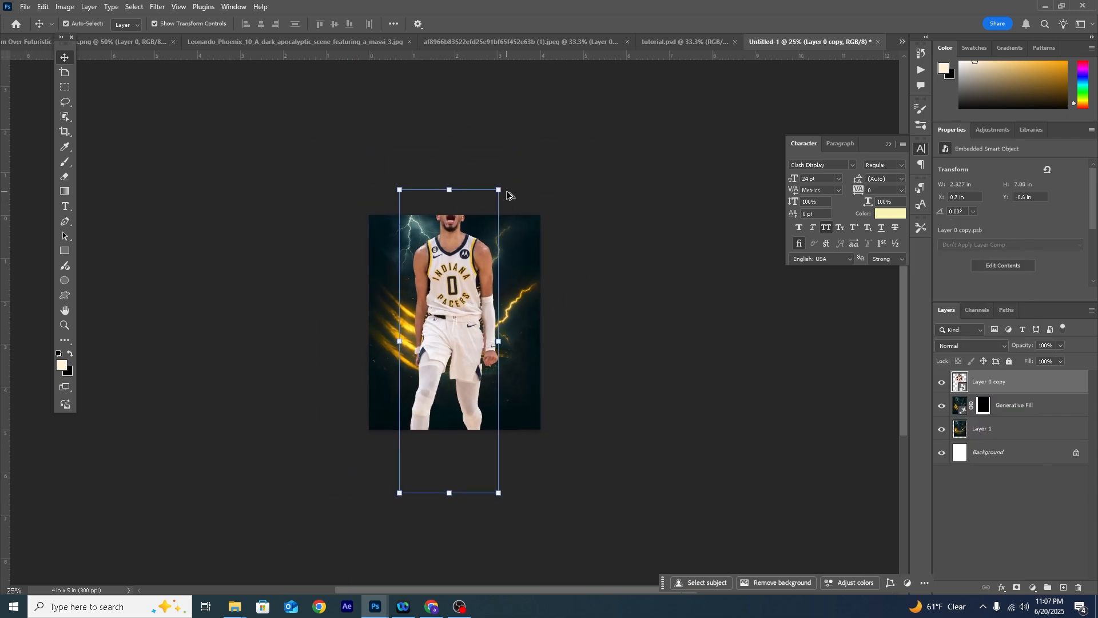
pyautogui.moveTo(499, 190); pyautogui.dragTo(475, 265)
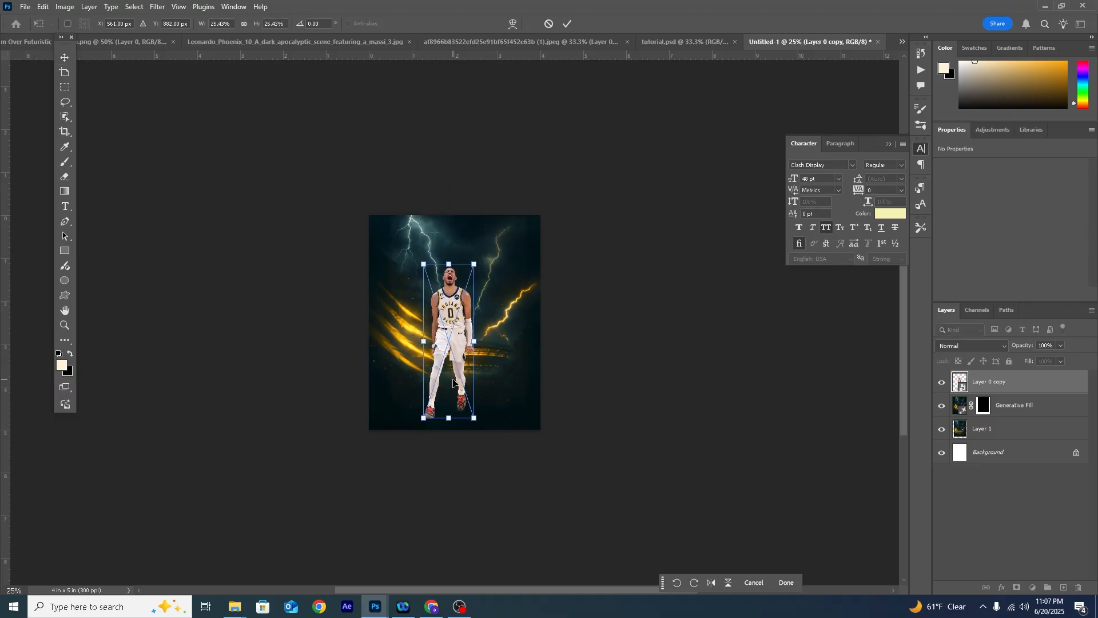
pyautogui.hotkey('ctrl', '+')
pyautogui.hotkey('ctrl', '+')
pyautogui.moveTo(464, 318)
pyautogui.mouseDown()
pyautogui.moveTo(475, 293)
pyautogui.moveTo(480, 307)
pyautogui.mouseUp()
pyautogui.moveTo(513, 199); pyautogui.dragTo(509, 206)
pyautogui.moveTo(471, 313); pyautogui.dragTo(471, 311)
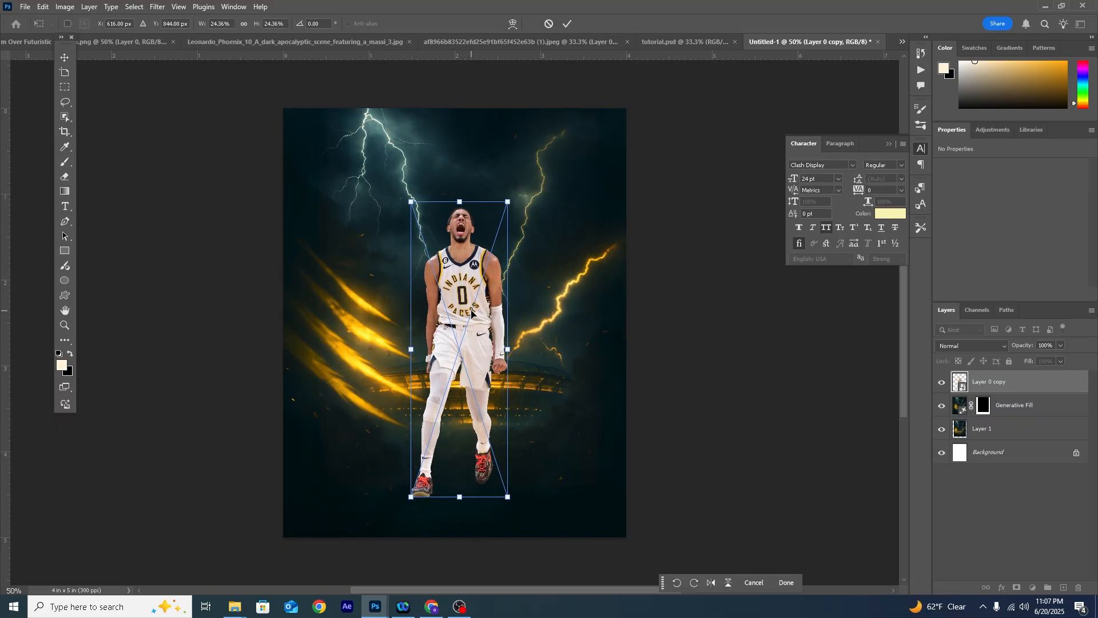
pyautogui.press('Return')
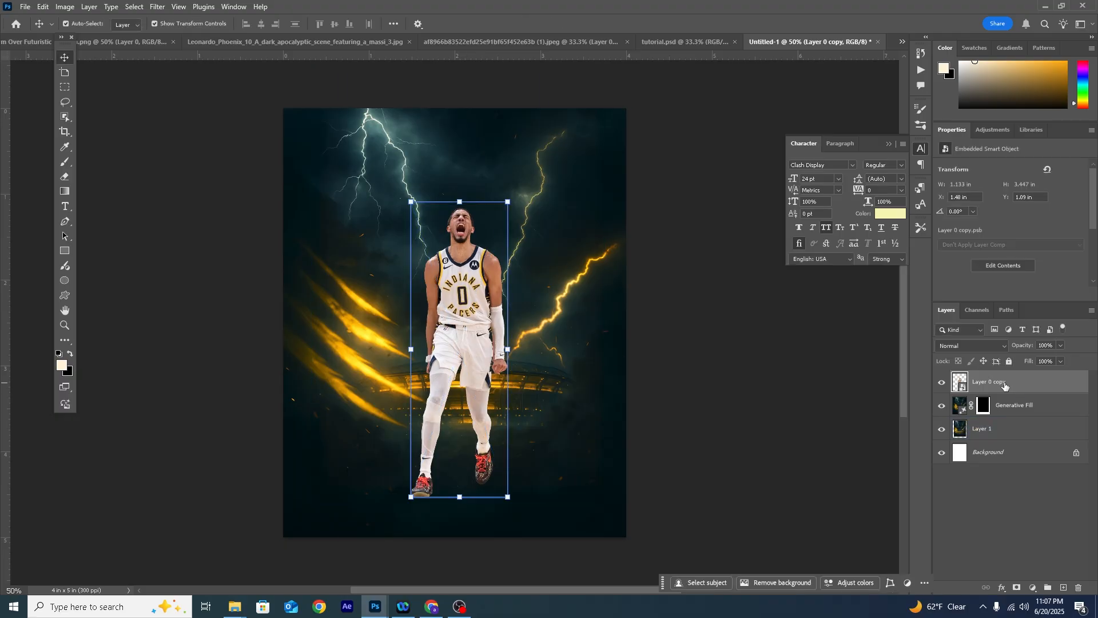
# - Copy the cracked-ground apocalyptic scene into the poster and place it over the lower part of the canvas
pyautogui.click(113, 43)
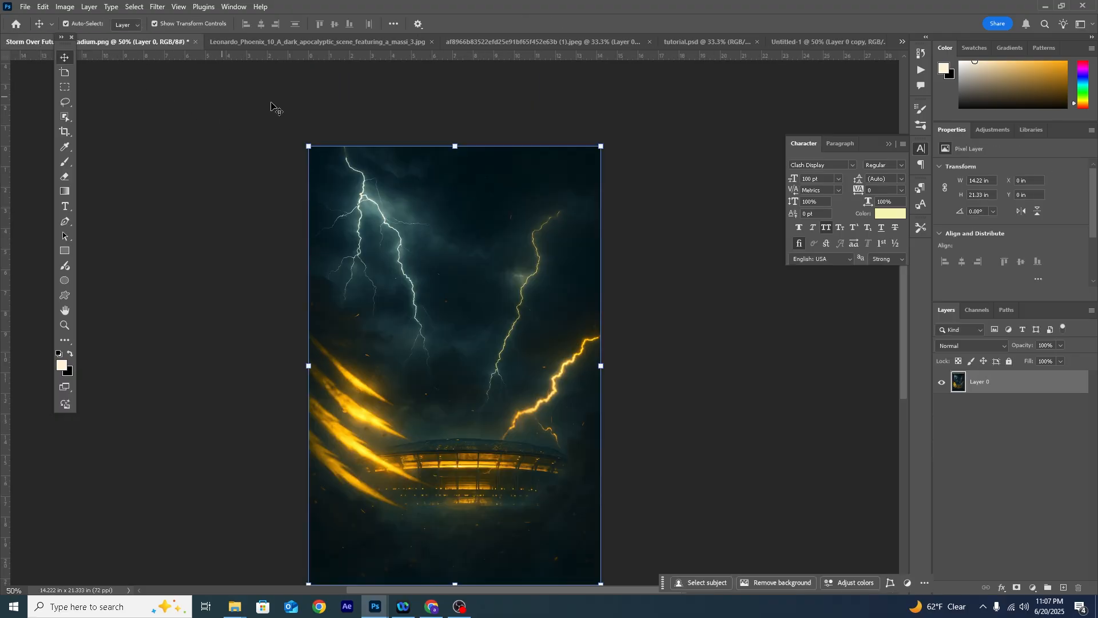
pyautogui.click(332, 41)
pyautogui.moveTo(472, 551); pyautogui.dragTo(831, 43)
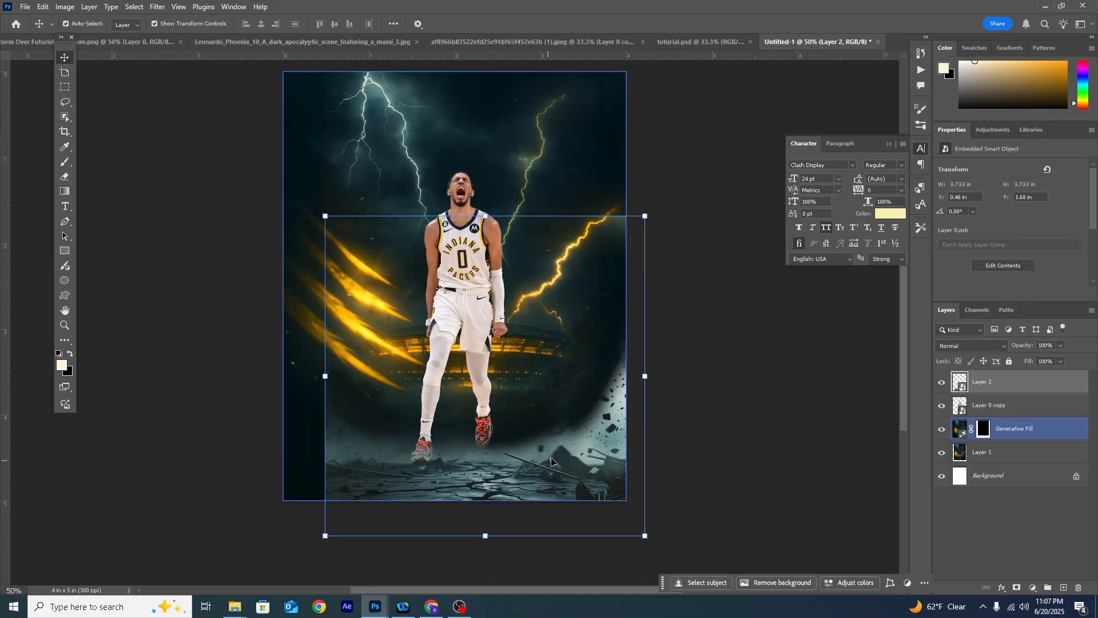
pyautogui.moveTo(550, 477); pyautogui.dragTo(519, 438)
# - Enlarge the cracked-ground layer to about 4.28 in square to span the canvas width, and move it beneath the player layer
pyautogui.hotkey('ctrl', 't')
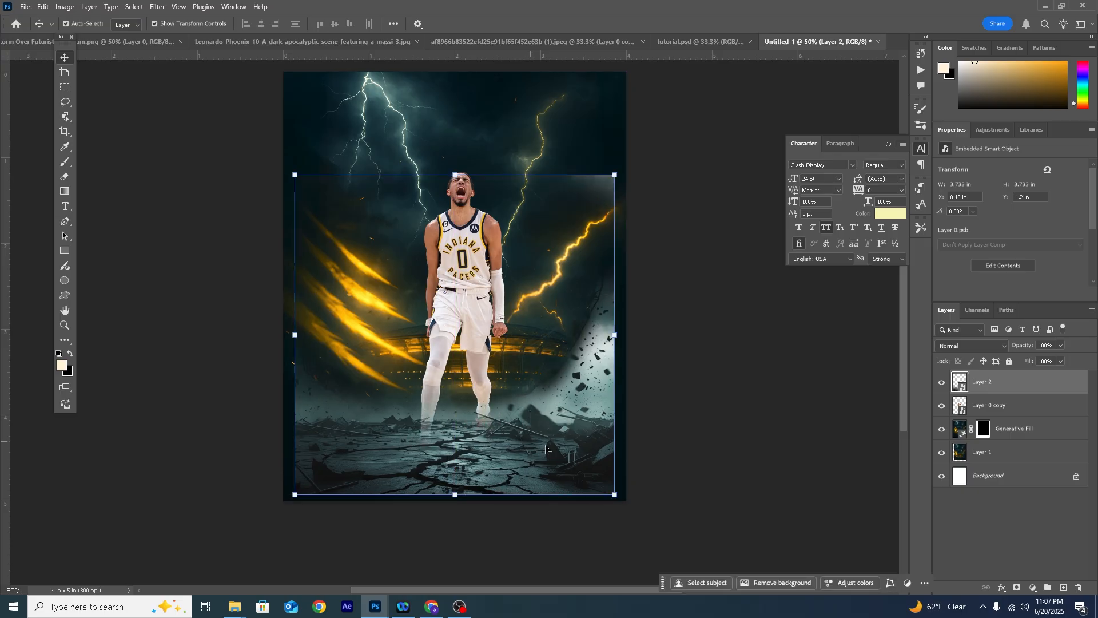
pyautogui.moveTo(619, 505); pyautogui.dragTo(651, 511)
pyautogui.moveTo(617, 448); pyautogui.dragTo(617, 430)
pyautogui.moveTo(980, 381); pyautogui.dragTo(979, 411)
pyautogui.click(987, 521)
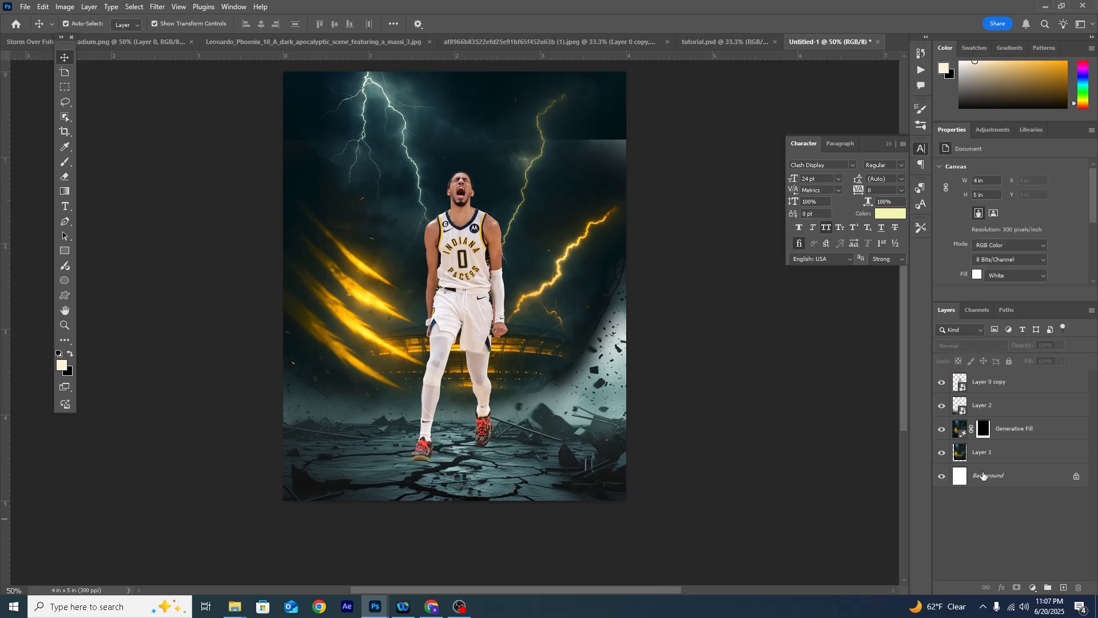
# - Add a layer mask to the cracked-ground layer and paint out everything above the ground with a large soft black brush
pyautogui.click(986, 416)
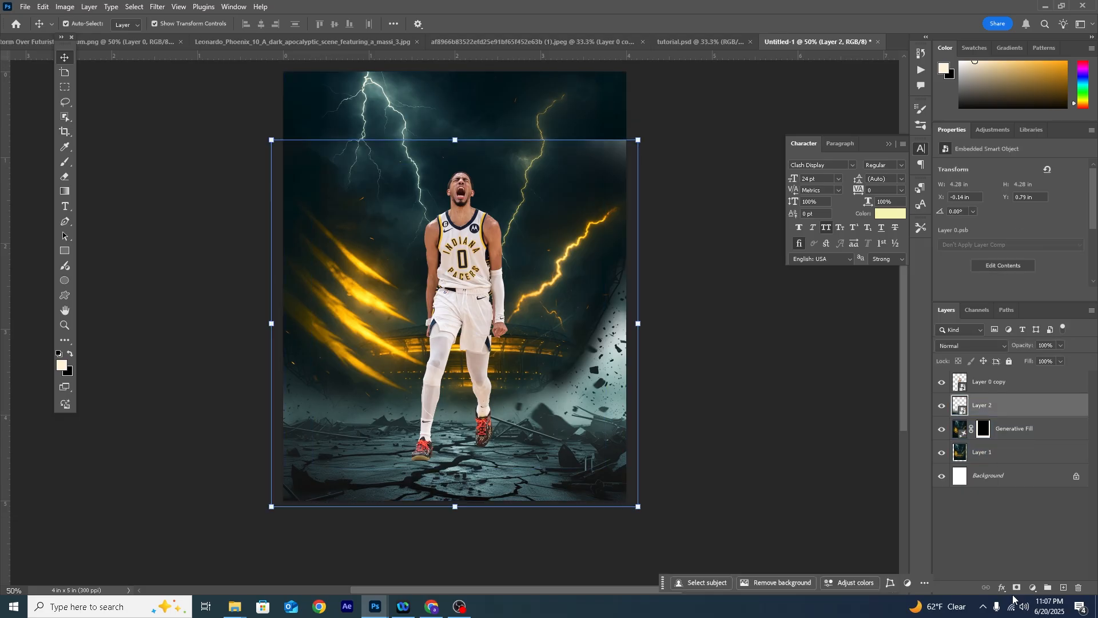
pyautogui.click(1016, 587)
pyautogui.press('b')
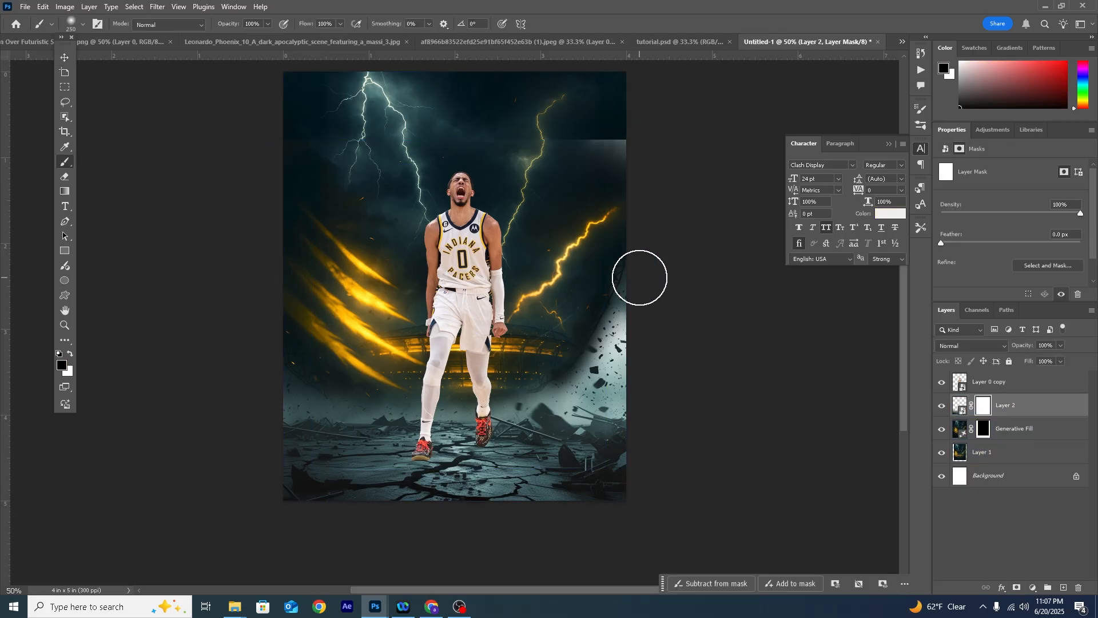
pyautogui.press(']')
pyautogui.press(']')
pyautogui.moveTo(639, 306)
pyautogui.mouseDown()
pyautogui.moveTo(628, 348)
pyautogui.moveTo(604, 366)
pyautogui.moveTo(551, 361)
pyautogui.moveTo(632, 382)
pyautogui.moveTo(545, 360)
pyautogui.moveTo(256, 354)
pyautogui.mouseUp()
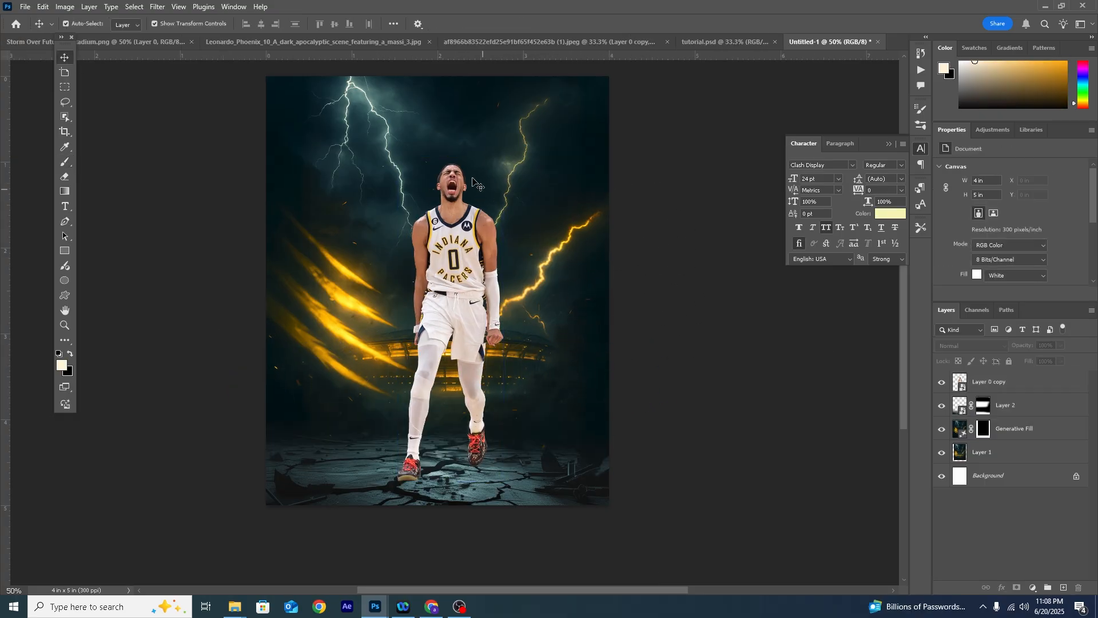
pyautogui.click(397, 281)
# - Add a Curves adjustment clipped to the player layer and pull its white point down strongly to darken him
pyautogui.click(984, 382)
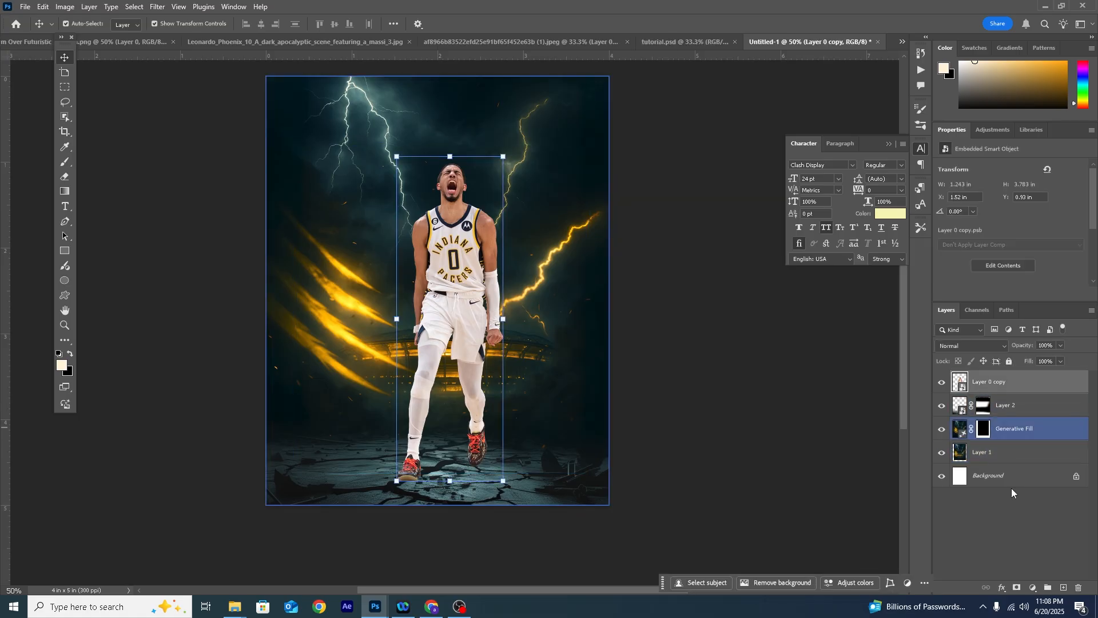
pyautogui.click(1033, 588)
pyautogui.click(1026, 438)
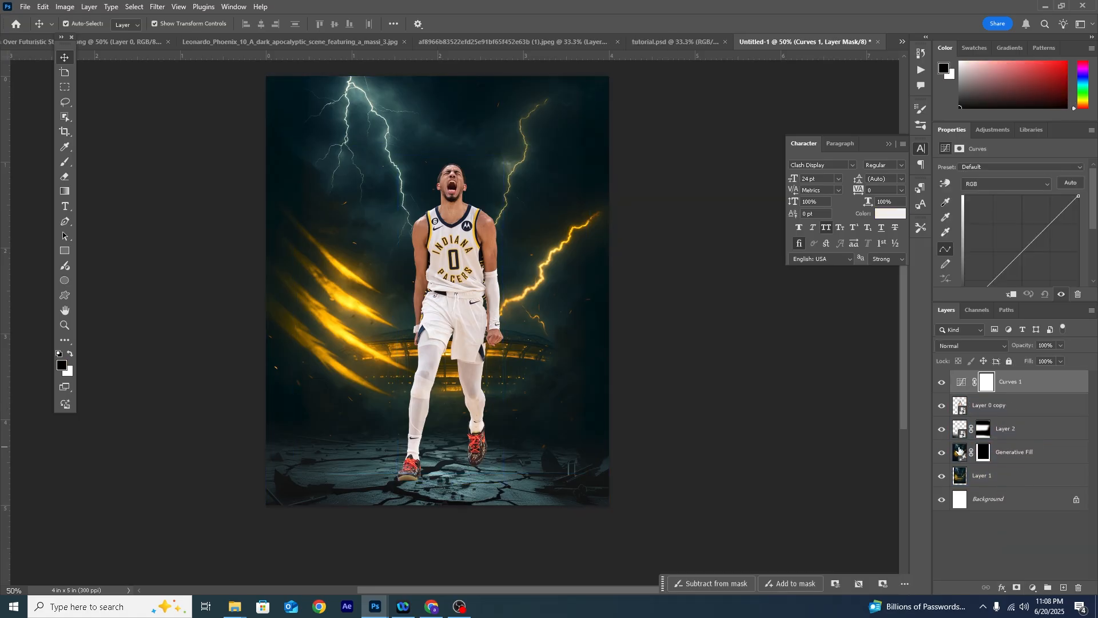
pyautogui.moveTo(1079, 198); pyautogui.dragTo(1078, 258)
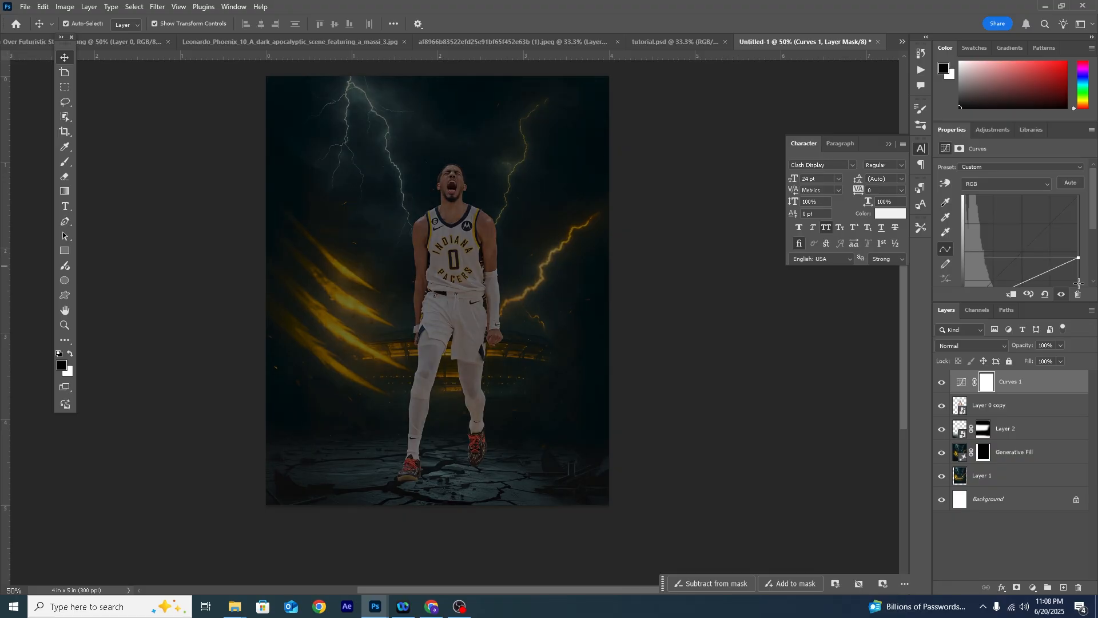
pyautogui.click(1011, 295)
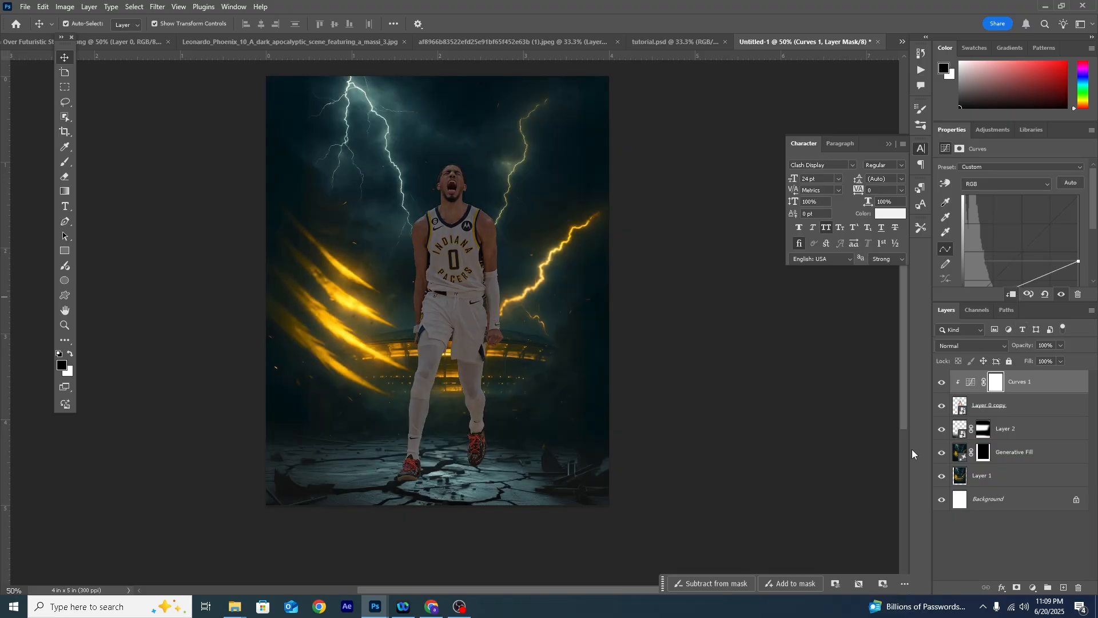
# - Compare the player with and without the Curves adjustment, then bend the curve's midtones down and raise its white point slightly
pyautogui.click(941, 382)
pyautogui.click(941, 382)
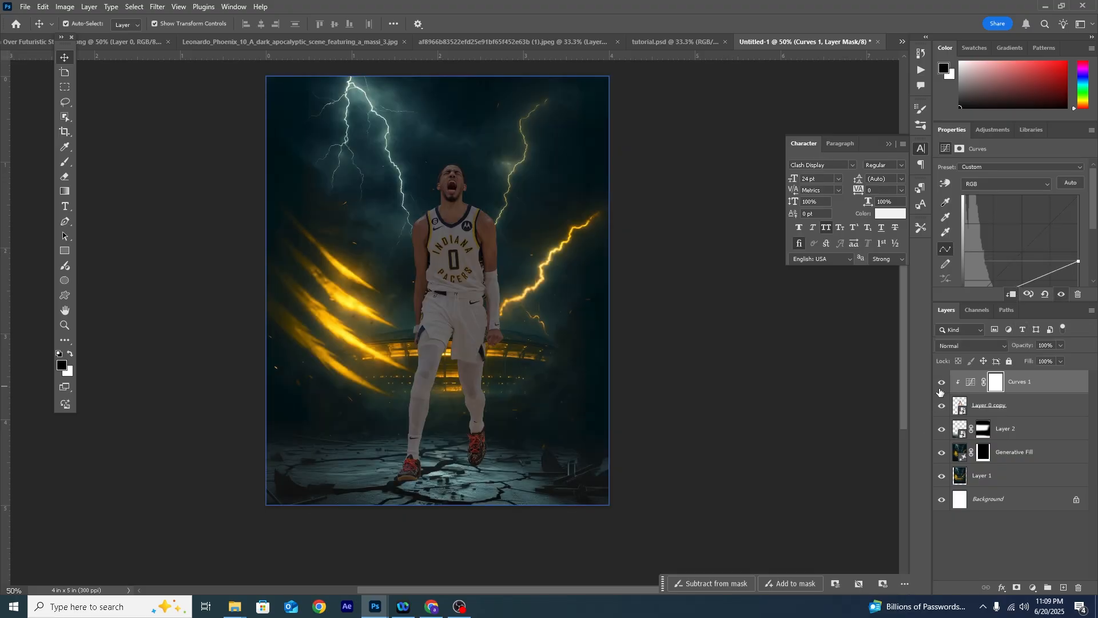
pyautogui.click(413, 154)
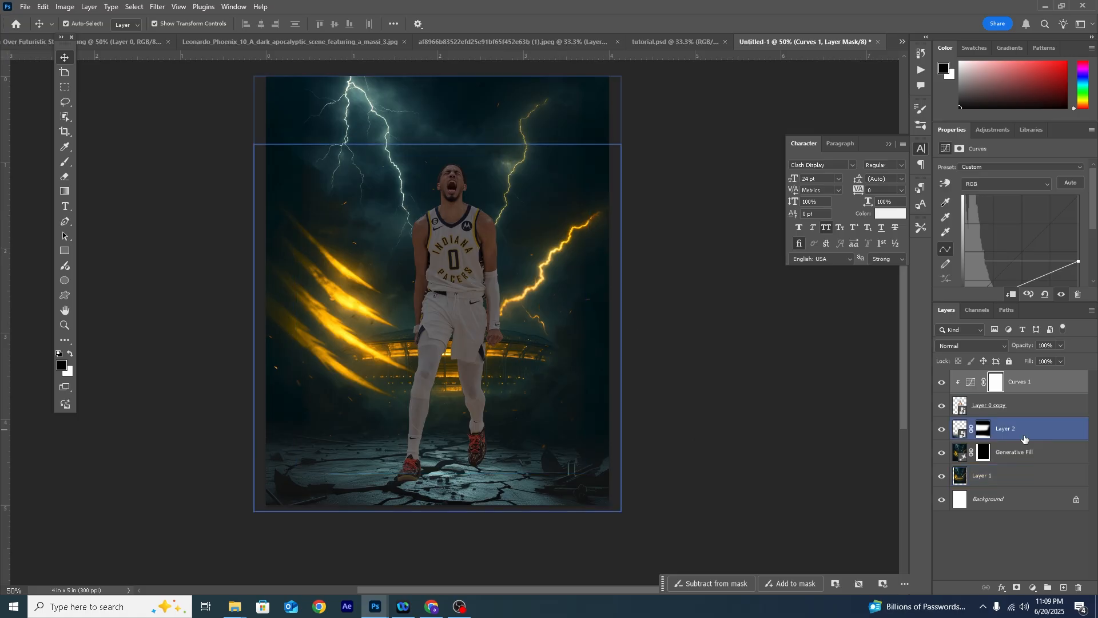
pyautogui.scroll(-1, 1060, 227)
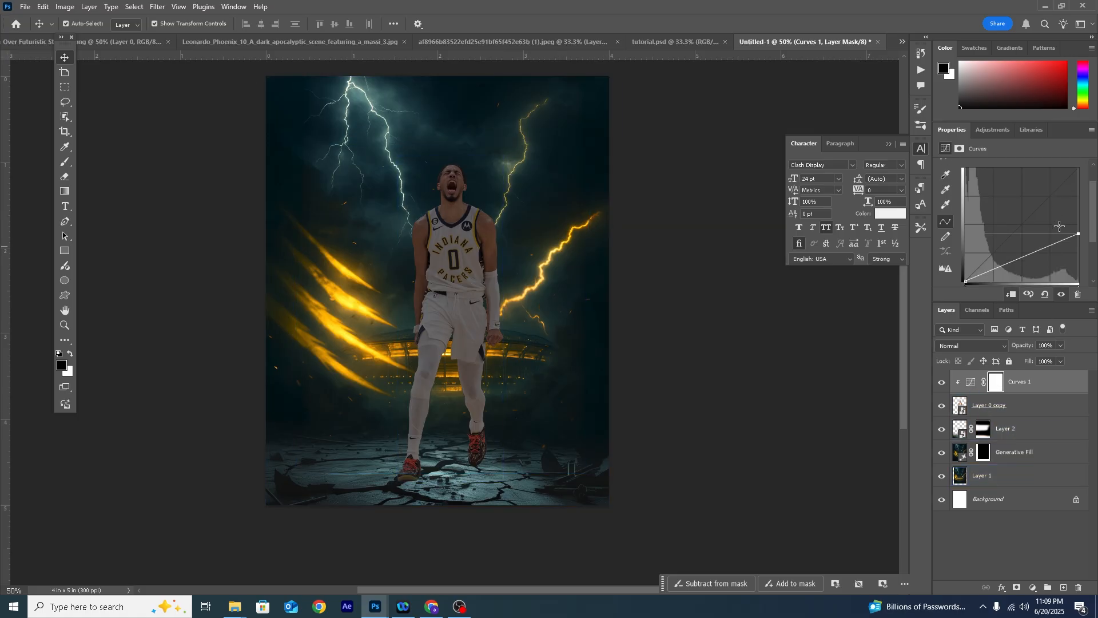
pyautogui.click(1025, 257)
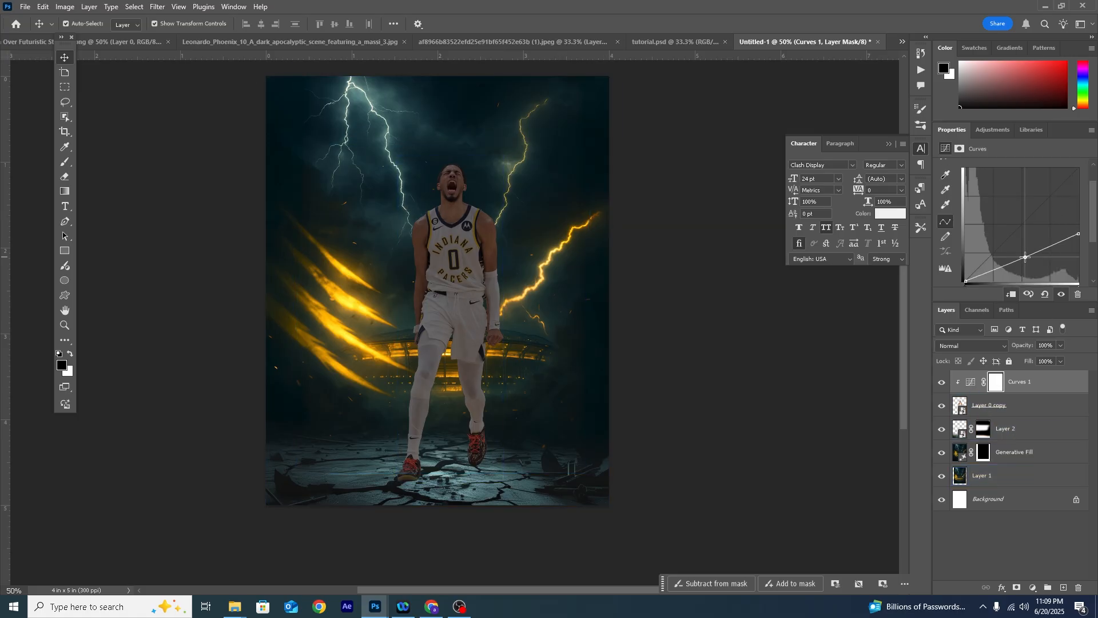
pyautogui.moveTo(1026, 256); pyautogui.dragTo(1078, 226)
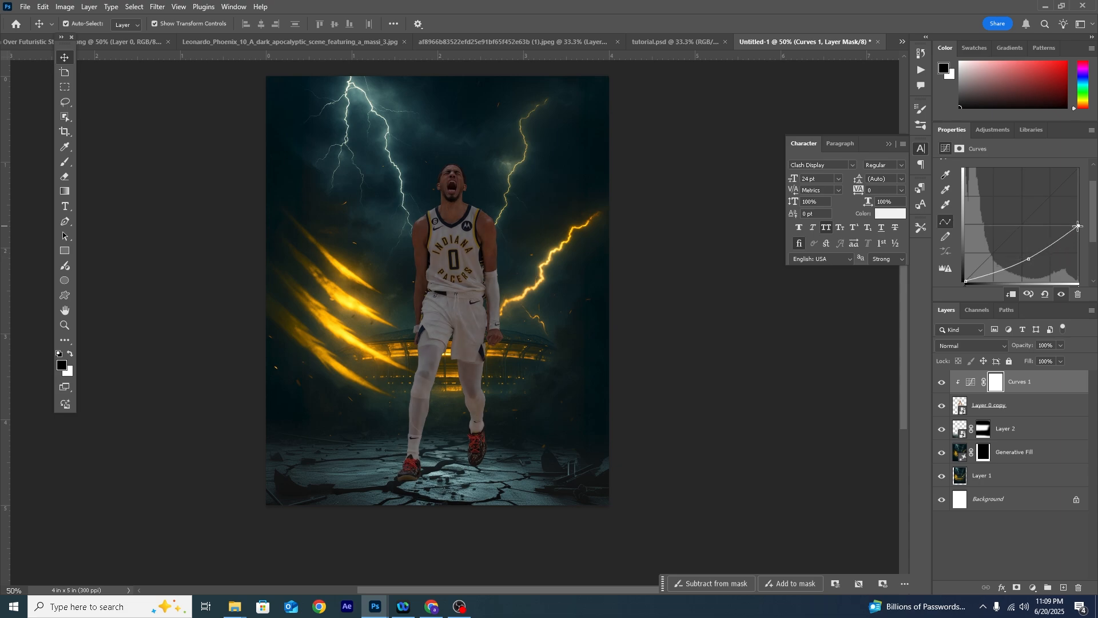
pyautogui.click(1030, 259)
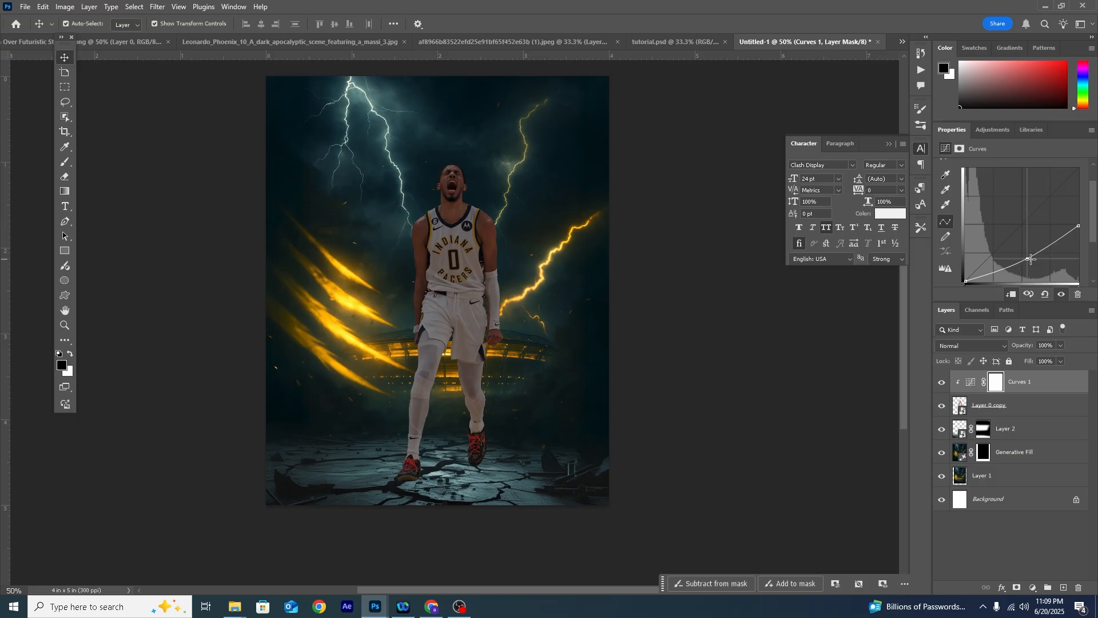
pyautogui.moveTo(1079, 226); pyautogui.dragTo(1079, 222)
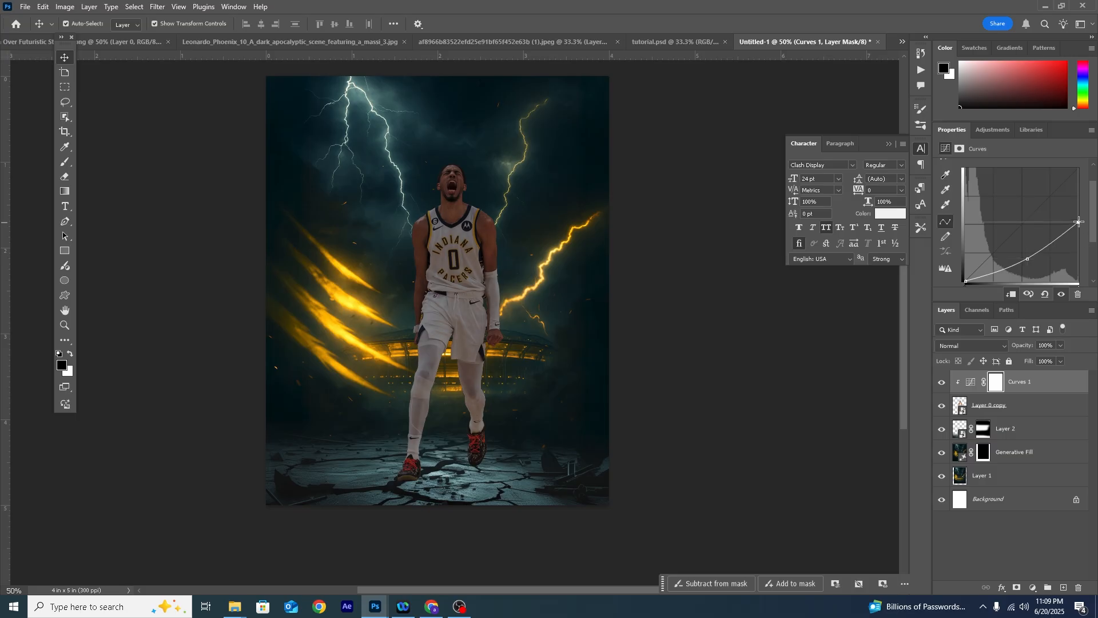
# - Rename the Curves adjustment layer as "edge glow"
pyautogui.doubleClick(1021, 381)
pyautogui.write('rim')
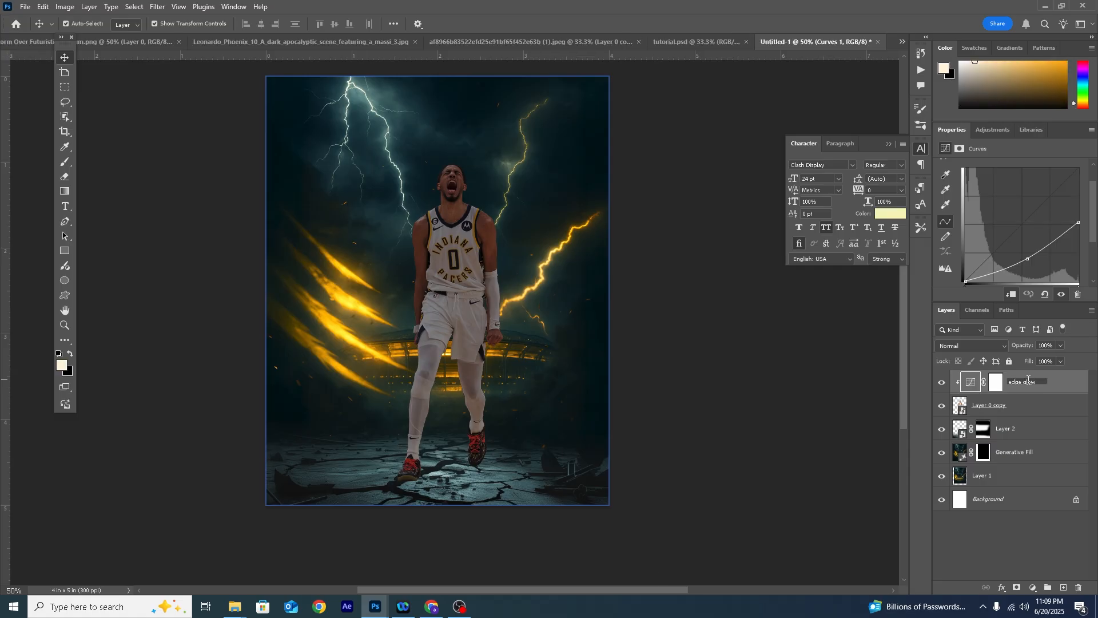
pyautogui.click(1024, 404)
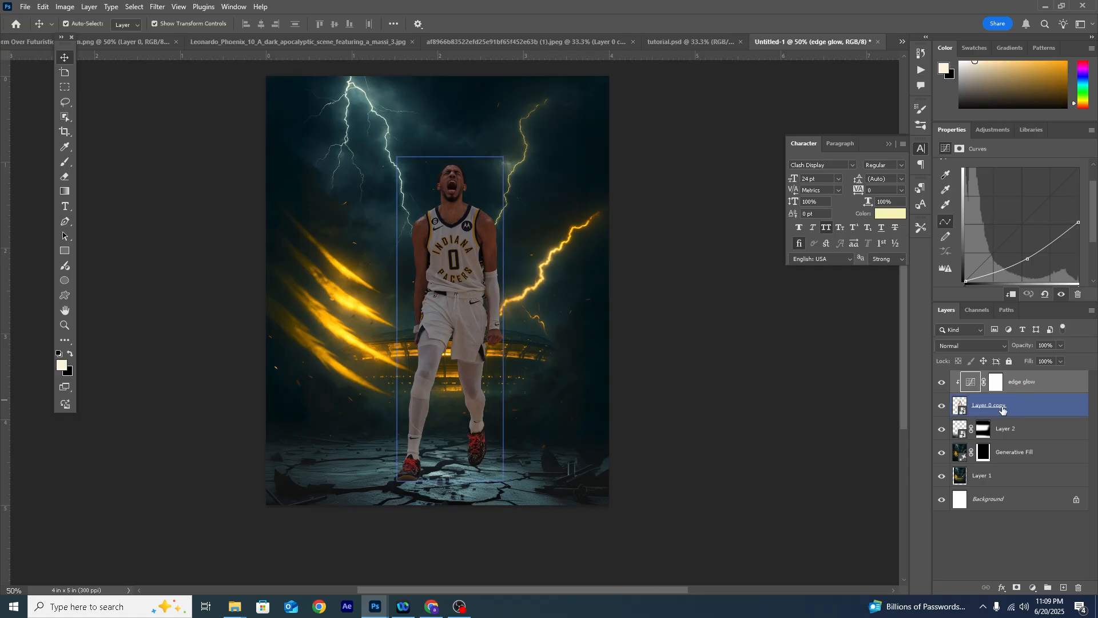
# - Paint along the outer edge of the player's thigh on the edge glow mask with a small Soft Round brush in black
pyautogui.click(995, 382)
pyautogui.press('b')
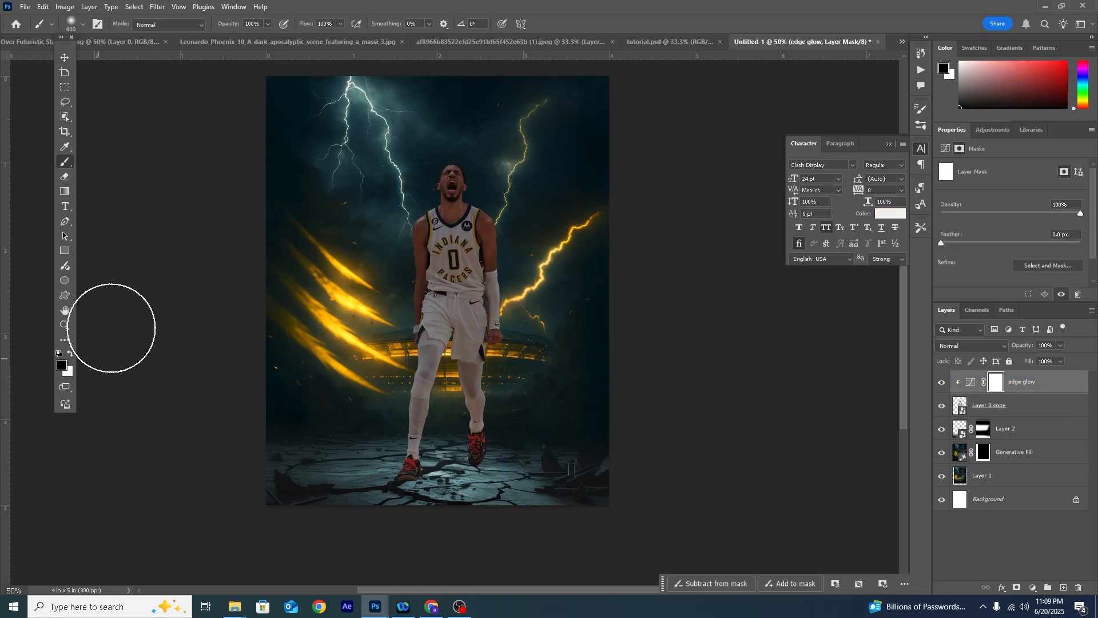
pyautogui.click(81, 24)
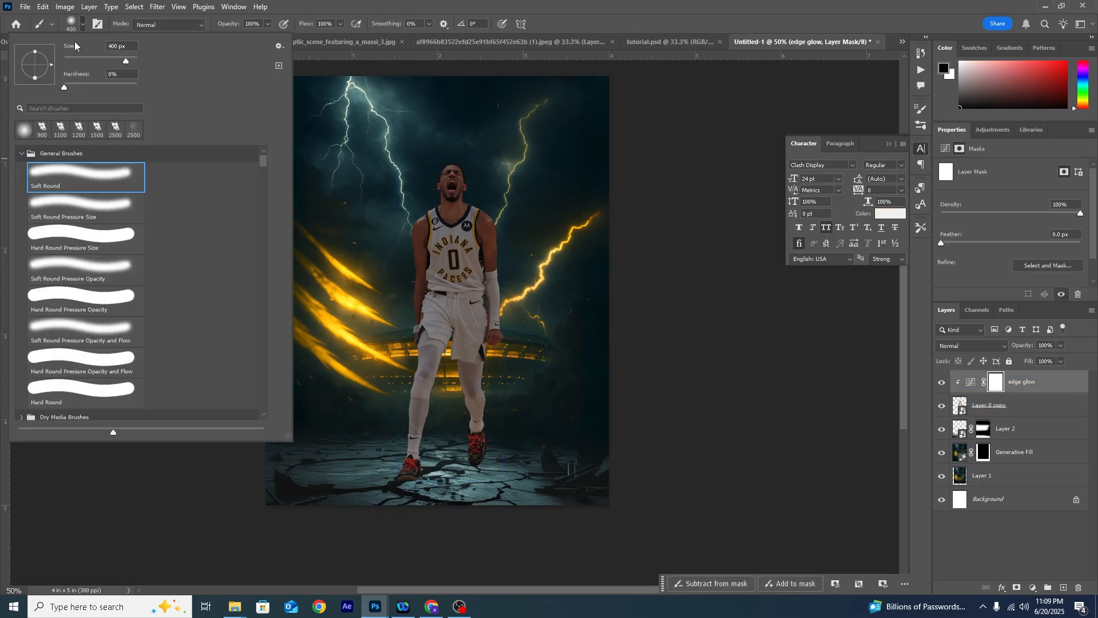
pyautogui.doubleClick(77, 171)
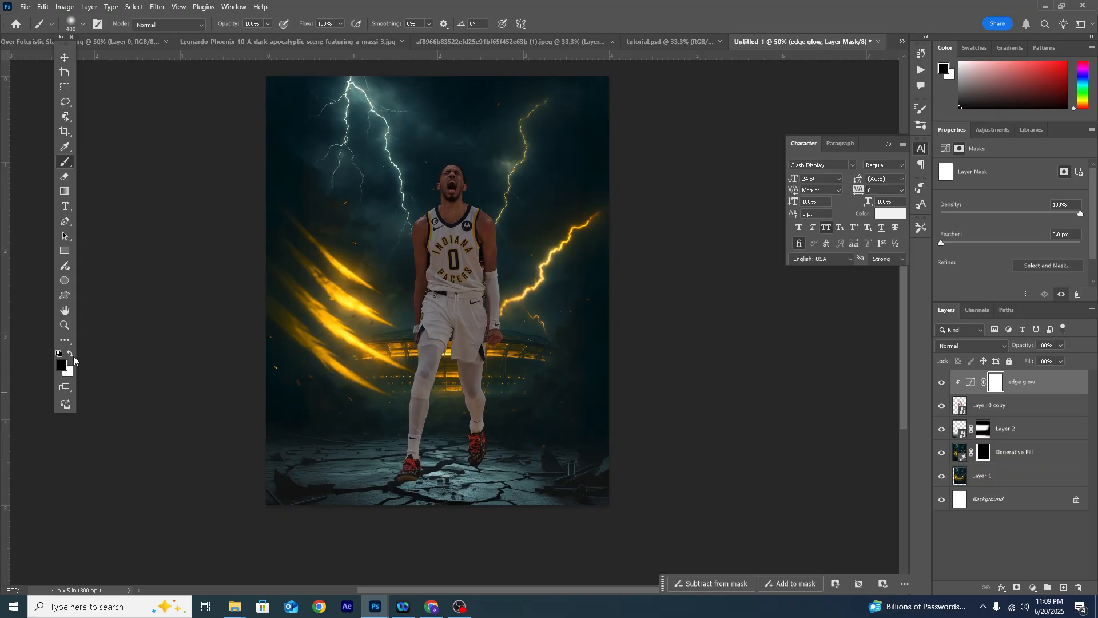
pyautogui.press('[')
pyautogui.press('[')
pyautogui.press('[')
pyautogui.press('[')
pyautogui.press('[')
pyautogui.press('[')
pyautogui.press('[')
pyautogui.press('[')
pyautogui.press('[')
pyautogui.press('[')
pyautogui.hotkey('ctrl', '+')
pyautogui.hotkey('ctrl', '+')
pyautogui.hotkey('ctrl', '+')
pyautogui.hotkey('ctrl', '+')
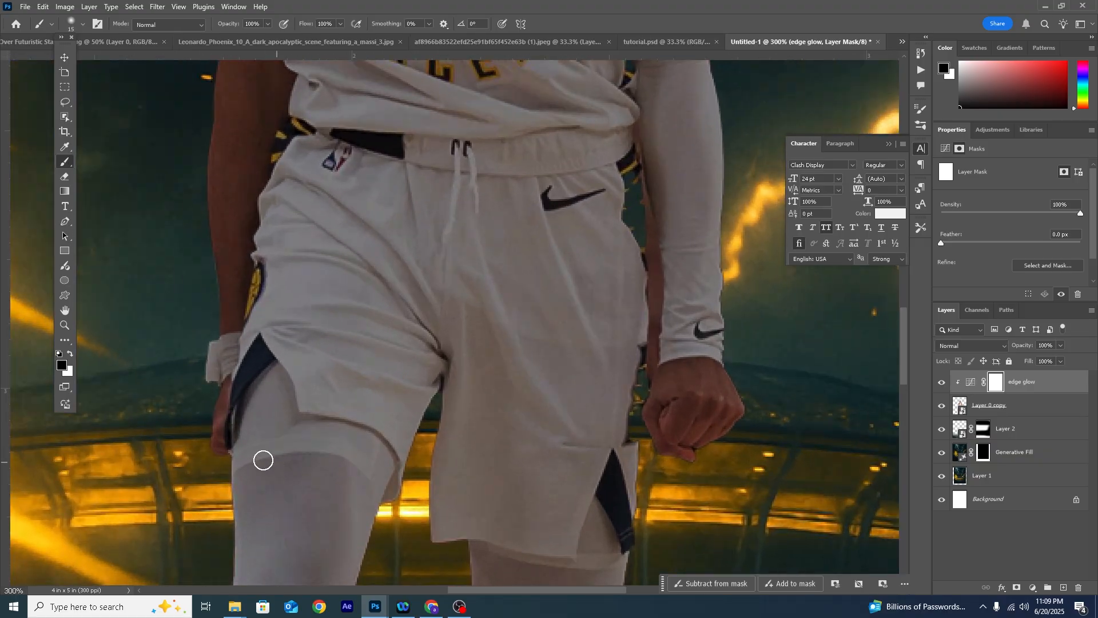
pyautogui.moveTo(252, 428); pyautogui.dragTo(352, 44)
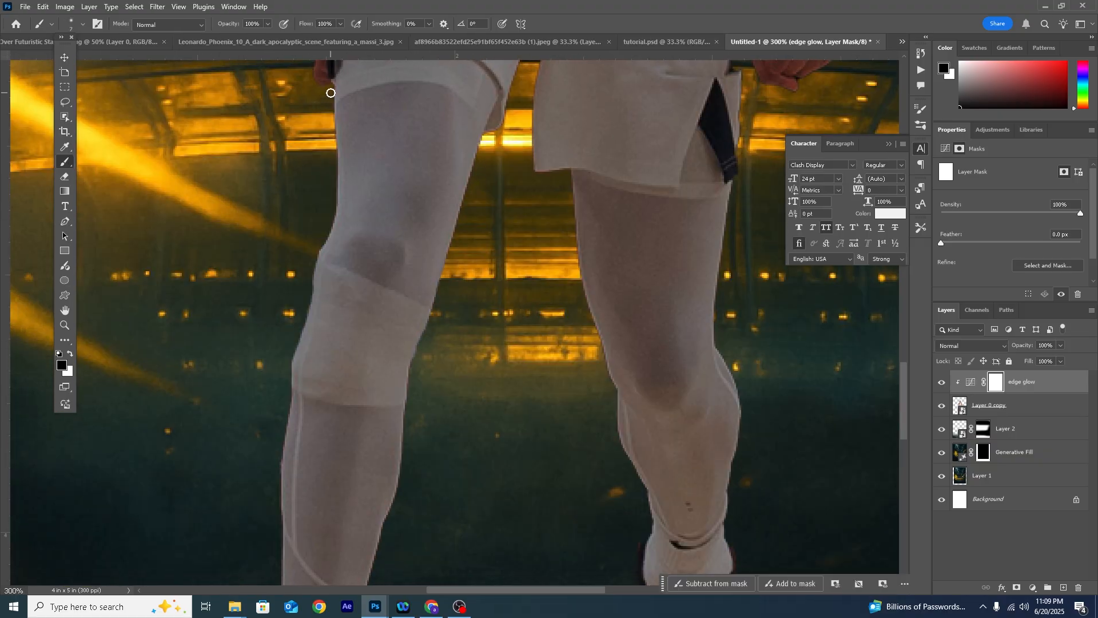
pyautogui.moveTo(336, 194); pyautogui.dragTo(327, 240)
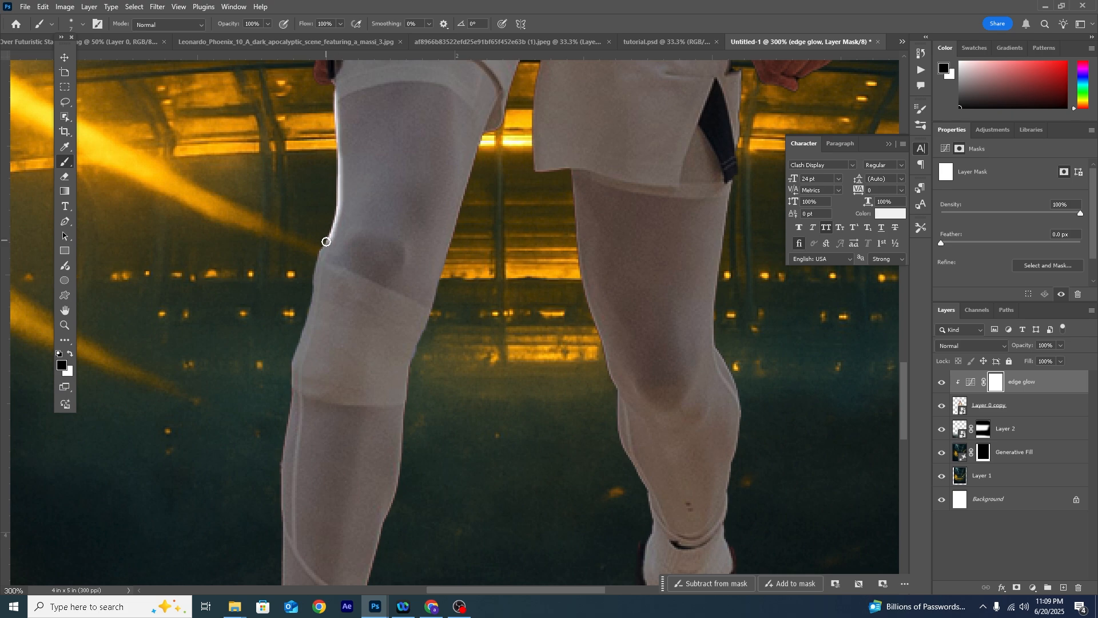
# - Set the brush flow to 42% and extend the edge glow down the outer side of the same leg, undoing a stray stroke
pyautogui.click(340, 25)
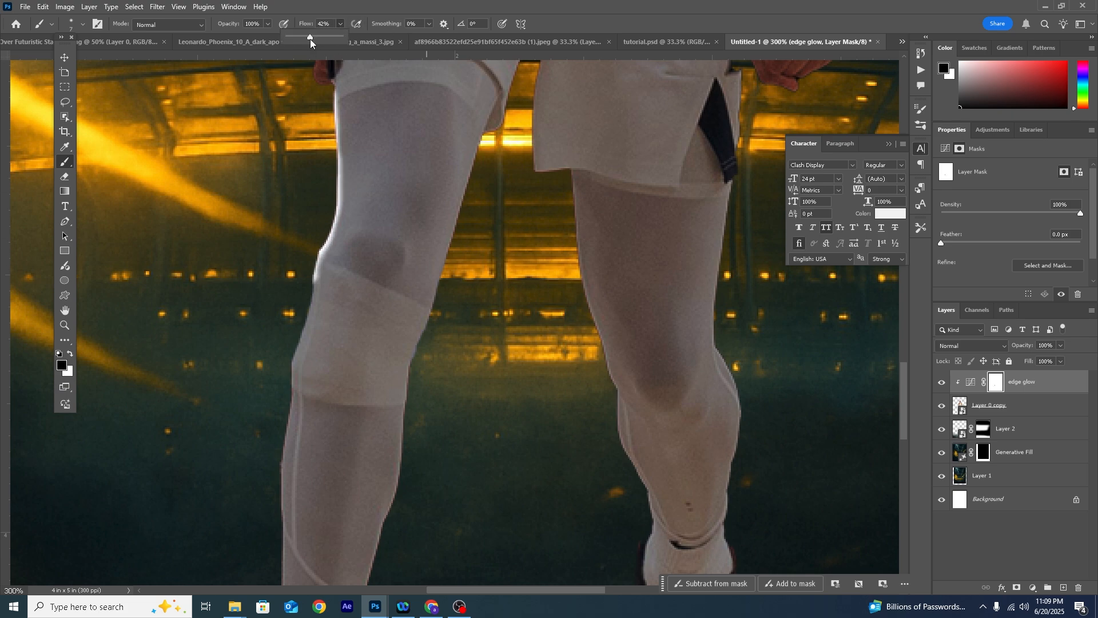
pyautogui.click(308, 266)
pyautogui.moveTo(312, 283); pyautogui.dragTo(280, 513)
pyautogui.press('space')
pyautogui.moveTo(281, 446); pyautogui.dragTo(324, 229)
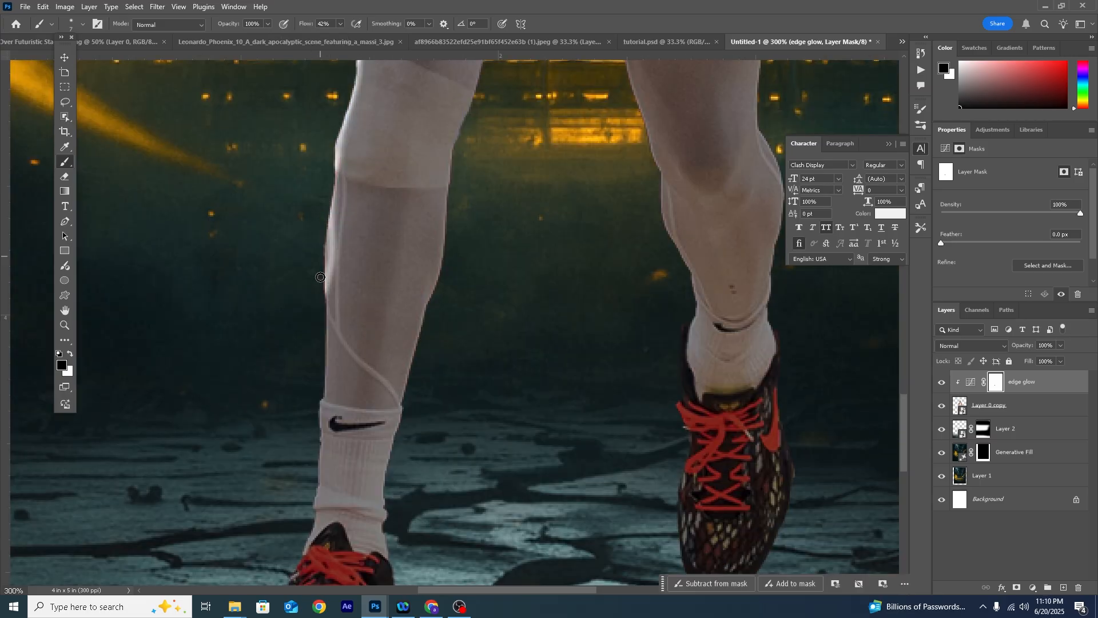
pyautogui.moveTo(327, 268); pyautogui.dragTo(336, 205)
pyautogui.hotkey('ctrl', 'z')
# - Paint thin edge highlights along the inner side of that leg and the contours of the other leg
pyautogui.moveTo(448, 219); pyautogui.dragTo(451, 173)
pyautogui.press('space')
pyautogui.moveTo(493, 82)
pyautogui.mouseDown()
pyautogui.moveTo(407, 314)
pyautogui.moveTo(452, 132)
pyautogui.moveTo(395, 312)
pyautogui.mouseUp()
pyautogui.moveTo(555, 364); pyautogui.dragTo(512, 184)
pyautogui.press('space')
pyautogui.moveTo(498, 190)
pyautogui.mouseDown()
pyautogui.moveTo(507, 261)
pyautogui.moveTo(510, 106)
pyautogui.mouseUp()
pyautogui.moveTo(671, 366)
pyautogui.mouseDown()
pyautogui.moveTo(534, 296)
pyautogui.moveTo(519, 549)
pyautogui.mouseUp()
# - Lower the brush opacity to 39% and paint highlights along the fabric folds of the shorts
pyautogui.click(268, 26)
pyautogui.click(237, 39)
pyautogui.moveTo(193, 227); pyautogui.dragTo(344, 249)
pyautogui.moveTo(195, 236); pyautogui.dragTo(339, 277)
pyautogui.moveTo(382, 83)
pyautogui.mouseDown()
pyautogui.moveTo(433, 254)
pyautogui.moveTo(493, 328)
pyautogui.mouseUp()
pyautogui.press('space')
pyautogui.moveTo(278, 114)
pyautogui.mouseDown()
pyautogui.moveTo(309, 213)
pyautogui.moveTo(383, 309)
pyautogui.mouseUp()
pyautogui.moveTo(231, 155); pyautogui.dragTo(385, 305)
pyautogui.moveTo(208, 184); pyautogui.dragTo(384, 335)
pyautogui.moveTo(201, 245); pyautogui.dragTo(302, 267)
# - Continue the highlights on the edge glow mask along the folds around the waist and lower jersey
pyautogui.press('space')
pyautogui.moveTo(263, 165); pyautogui.dragTo(232, 270)
pyautogui.moveTo(251, 142); pyautogui.dragTo(445, 221)
pyautogui.moveTo(226, 182); pyautogui.dragTo(428, 229)
pyautogui.moveTo(325, 204); pyautogui.dragTo(201, 166)
pyautogui.moveTo(199, 108); pyautogui.dragTo(319, 168)
pyautogui.press('space')
pyautogui.moveTo(406, 189); pyautogui.dragTo(299, 277)
pyautogui.moveTo(375, 246)
pyautogui.mouseDown()
pyautogui.moveTo(451, 297)
pyautogui.moveTo(318, 303)
pyautogui.mouseUp()
pyautogui.moveTo(402, 246)
pyautogui.mouseDown()
pyautogui.moveTo(411, 375)
pyautogui.moveTo(316, 166)
pyautogui.mouseUp()
# - Paint edge highlights up the jersey sides, the shoulders and the player's neck
pyautogui.moveTo(375, 143)
pyautogui.mouseDown()
pyautogui.moveTo(442, 347)
pyautogui.moveTo(439, 389)
pyautogui.mouseUp()
pyautogui.moveTo(235, 95); pyautogui.dragTo(244, 325)
pyautogui.moveTo(436, 198); pyautogui.dragTo(410, 309)
pyautogui.moveTo(107, 222); pyautogui.dragTo(116, 389)
pyautogui.moveTo(118, 290); pyautogui.dragTo(124, 437)
pyautogui.moveTo(159, 317); pyautogui.dragTo(137, 465)
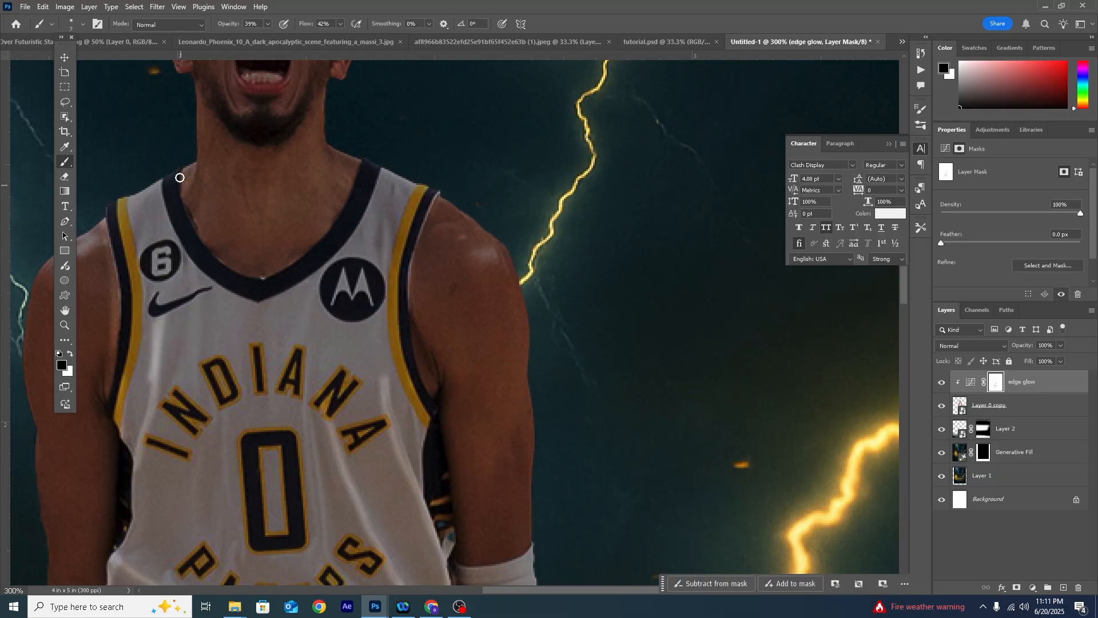
pyautogui.moveTo(181, 176); pyautogui.dragTo(199, 234)
pyautogui.press('space')
pyautogui.moveTo(191, 77); pyautogui.dragTo(210, 285)
pyautogui.moveTo(223, 238); pyautogui.dragTo(245, 203)
pyautogui.moveTo(250, 287)
pyautogui.mouseDown()
pyautogui.moveTo(250, 316)
pyautogui.moveTo(266, 232)
pyautogui.mouseUp()
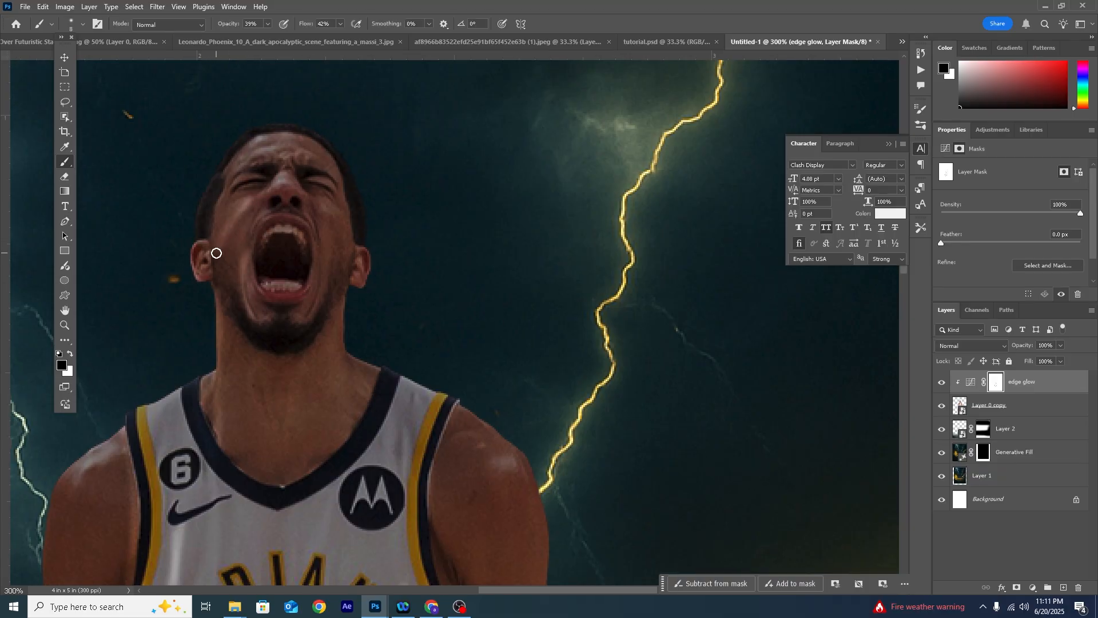
# - Brush highlights onto the cheeks and around the open mouth, varying the brush size to fit each area
pyautogui.press(']')
pyautogui.press(']')
pyautogui.press(']')
pyautogui.press(']')
pyautogui.press(']')
pyautogui.moveTo(252, 183); pyautogui.dragTo(238, 208)
pyautogui.press('[')
pyautogui.press('[')
pyautogui.moveTo(324, 185); pyautogui.dragTo(325, 219)
pyautogui.press('[')
pyautogui.press('[')
pyautogui.press('[')
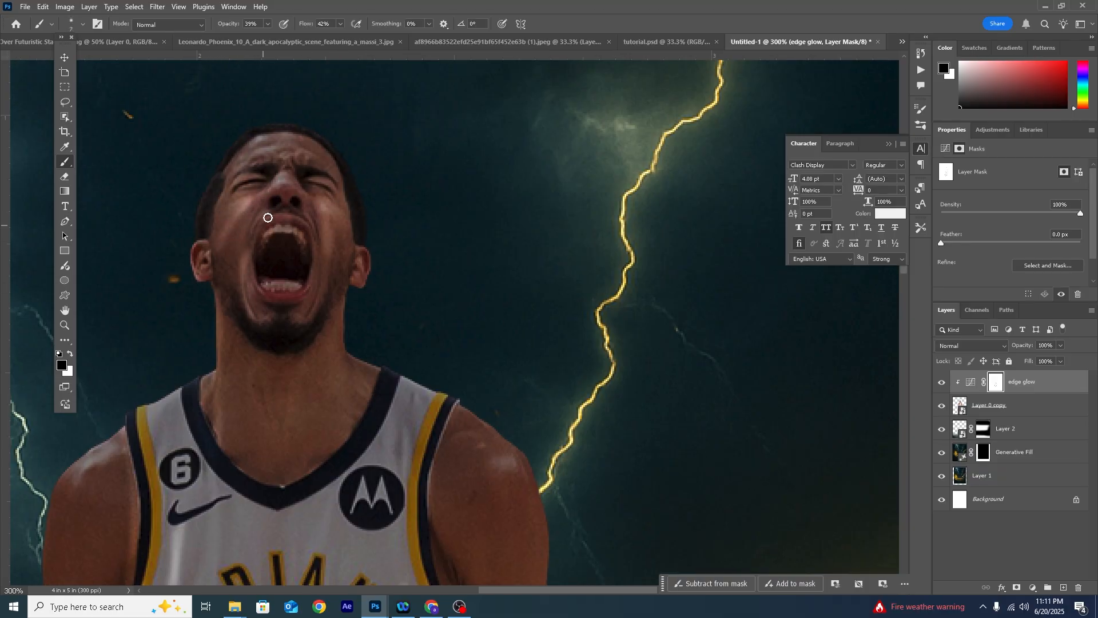
pyautogui.press('[')
pyautogui.moveTo(321, 268); pyautogui.dragTo(320, 294)
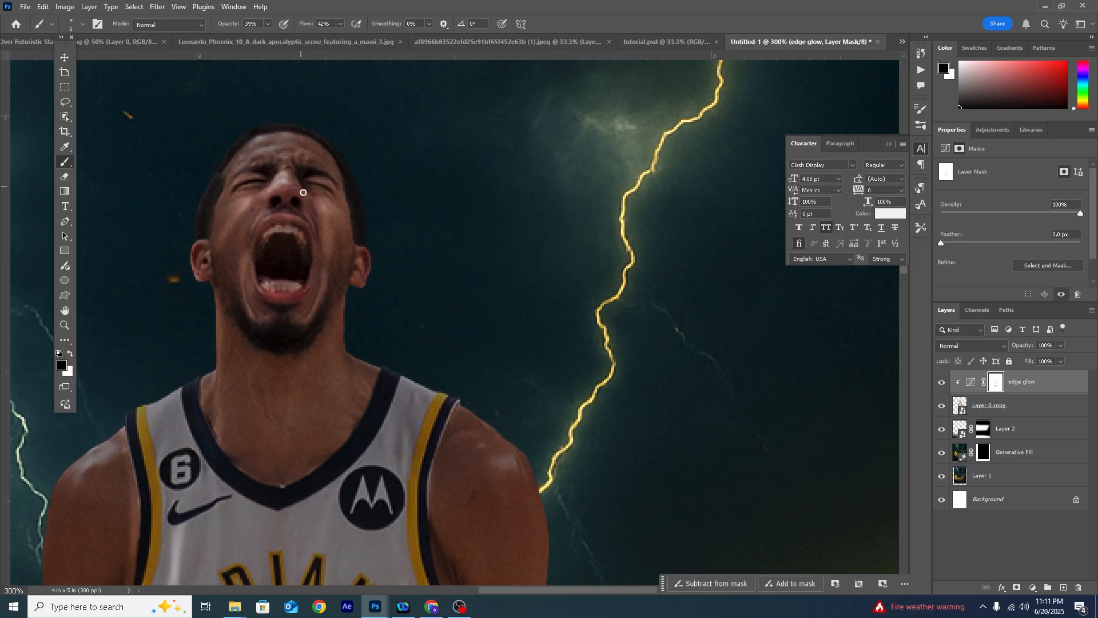
# - Add highlights around the side of the head and on the forearm and clenched fist beside the shorts
pyautogui.press(']')
pyautogui.press(']')
pyautogui.press(']')
pyautogui.press(']')
pyautogui.press('[')
pyautogui.press('[')
pyautogui.moveTo(198, 230)
pyautogui.mouseDown()
pyautogui.moveTo(214, 177)
pyautogui.moveTo(303, 130)
pyautogui.mouseUp()
pyautogui.press(']')
pyautogui.press(']')
pyautogui.press(']')
pyautogui.press(']')
pyautogui.press('[')
pyautogui.press('[')
pyautogui.press('[')
pyautogui.moveTo(528, 451); pyautogui.dragTo(503, 220)
pyautogui.moveTo(404, 252)
pyautogui.mouseDown()
pyautogui.moveTo(414, 544)
pyautogui.moveTo(359, 245)
pyautogui.mouseUp()
pyautogui.moveTo(333, 254)
pyautogui.mouseDown()
pyautogui.moveTo(345, 316)
pyautogui.moveTo(312, 347)
pyautogui.mouseUp()
pyautogui.moveTo(280, 355)
pyautogui.mouseDown()
pyautogui.moveTo(268, 354)
pyautogui.moveTo(261, 322)
pyautogui.mouseUp()
pyautogui.moveTo(309, 250)
pyautogui.mouseDown()
pyautogui.moveTo(312, 294)
pyautogui.moveTo(321, 246)
pyautogui.mouseUp()
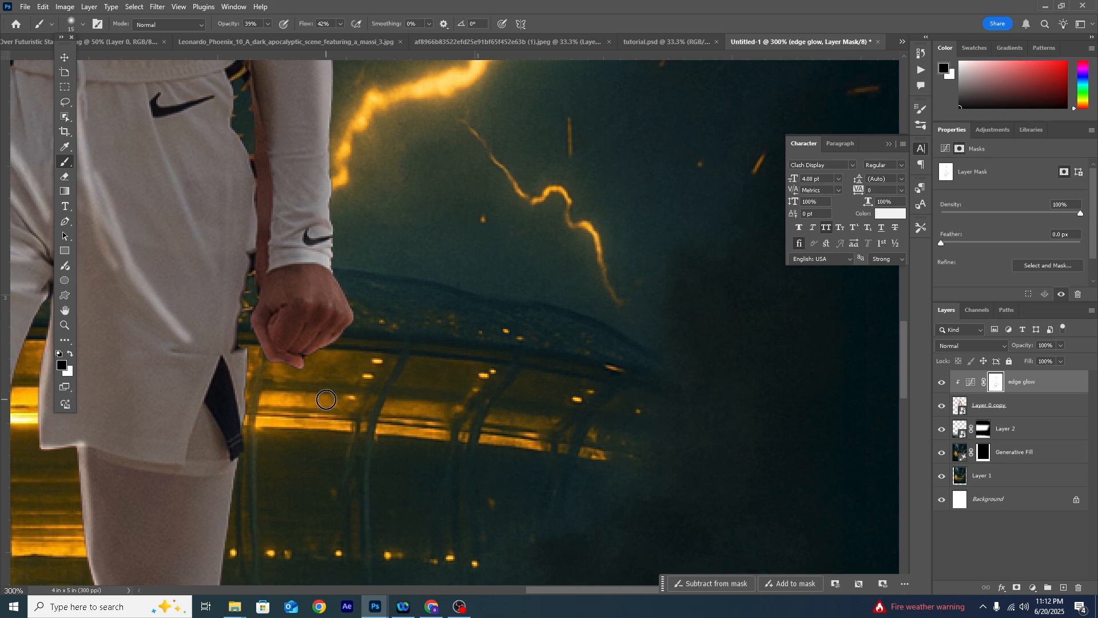
# - Review the whole figure and soften the glow on the inner leg edges of the mask with a 45 px white brush
pyautogui.hotkey('ctrl', '-')
pyautogui.hotkey('ctrl', '-')
pyautogui.hotkey('ctrl', '-')
pyautogui.moveTo(334, 305); pyautogui.dragTo(335, 272)
pyautogui.hotkey('ctrl', '+')
pyautogui.hotkey('ctrl', '+')
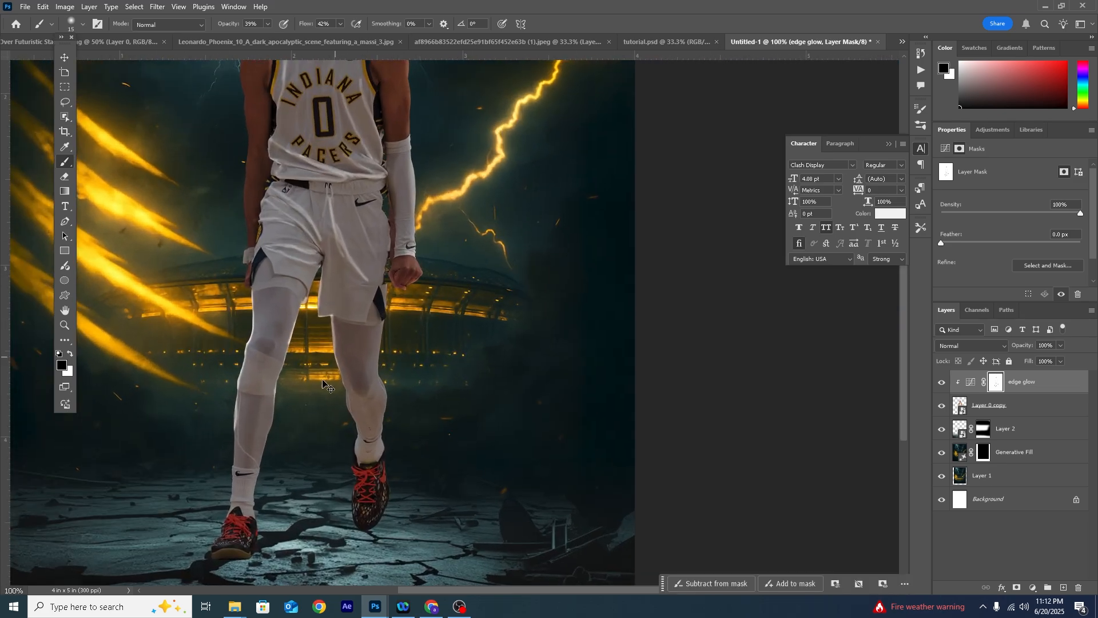
pyautogui.moveTo(211, 363); pyautogui.dragTo(498, 216)
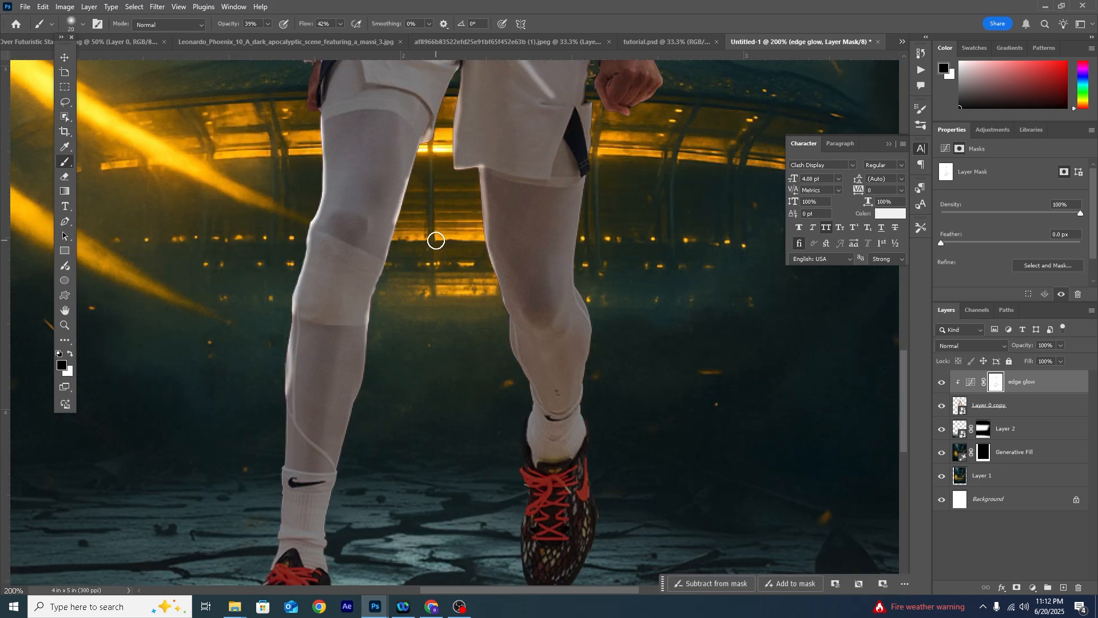
pyautogui.click(70, 354)
pyautogui.press(']')
pyautogui.press(']')
pyautogui.press(']')
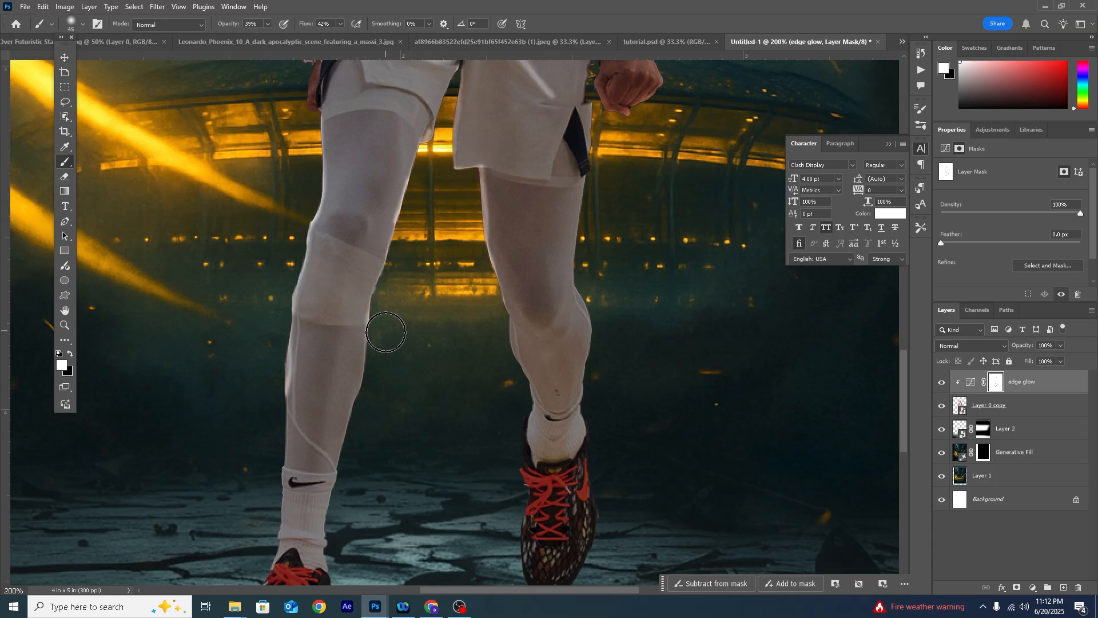
# - Brush softer glow over the legs in black and compare the player with and without the edge glow adjustment
pyautogui.click(70, 353)
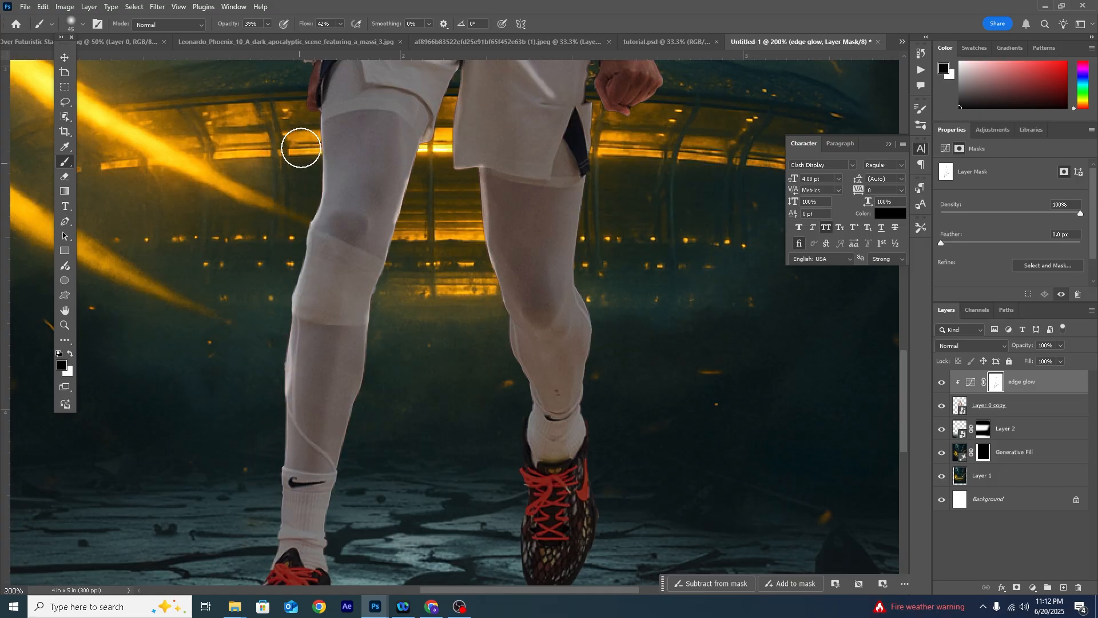
pyautogui.scroll(3, 286, 168)
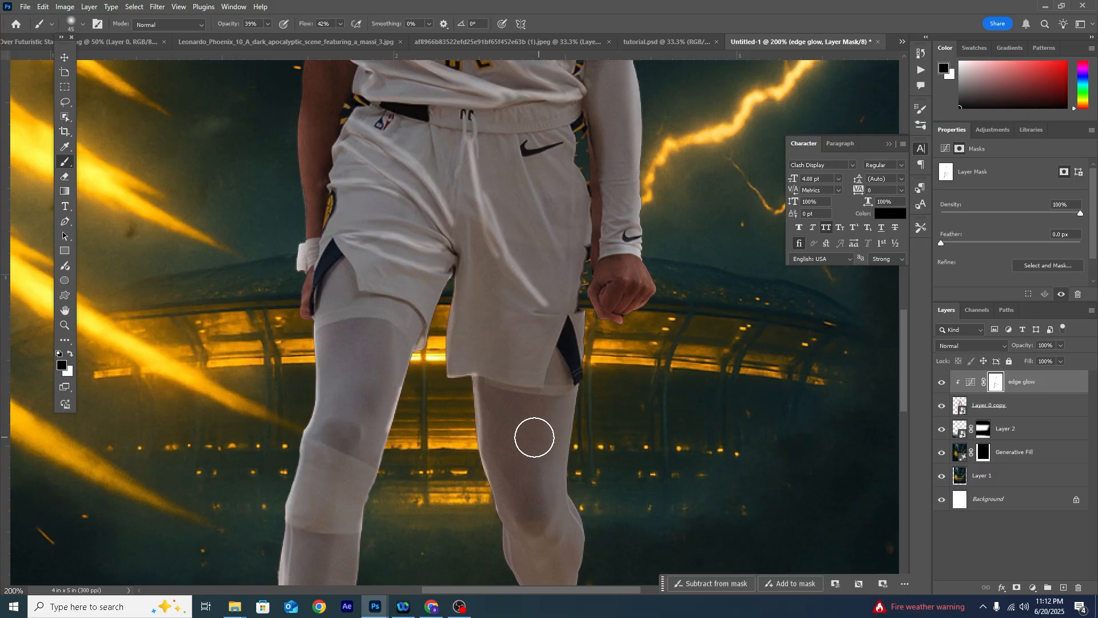
pyautogui.hotkey('ctrl', '-')
pyautogui.hotkey('ctrl', '-')
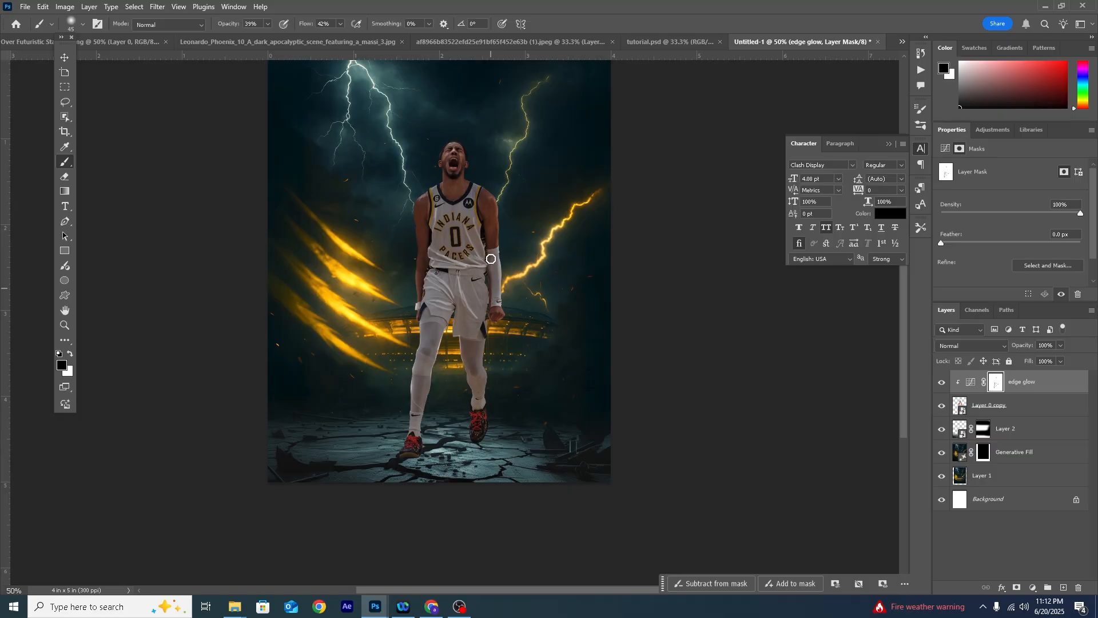
pyautogui.moveTo(439, 319); pyautogui.dragTo(429, 350)
pyautogui.click(942, 383)
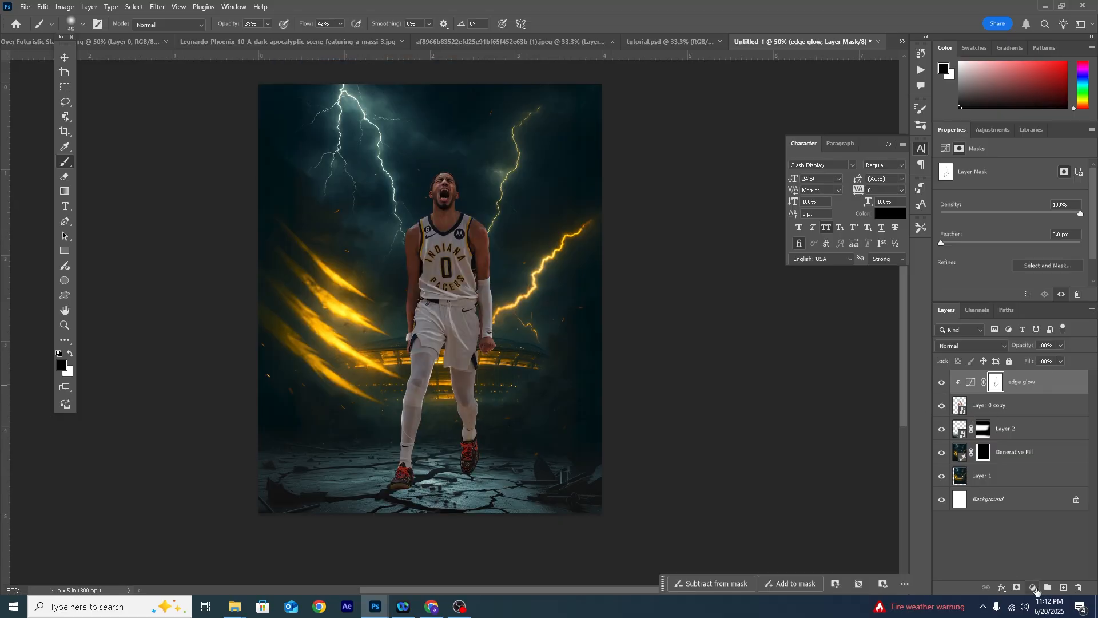
# - Add a Curves adjustment clipped to the player, pull its white point down strongly and rename it "shadow"
pyautogui.click(1034, 588)
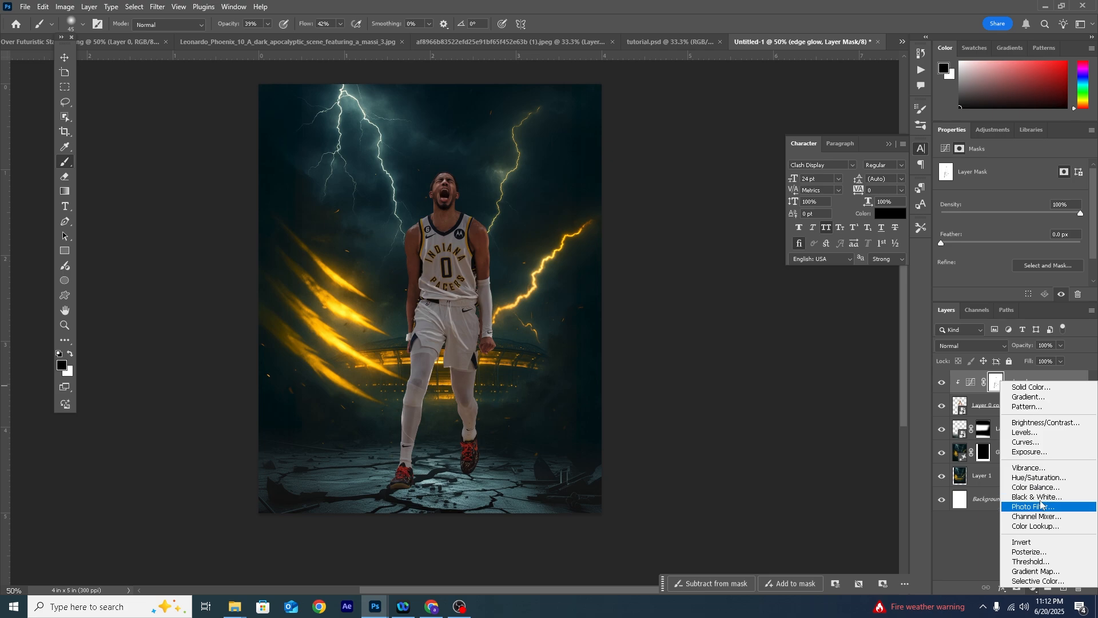
pyautogui.click(1026, 442)
pyautogui.scroll(-1, 1058, 206)
pyautogui.moveTo(1081, 180); pyautogui.dragTo(1089, 226)
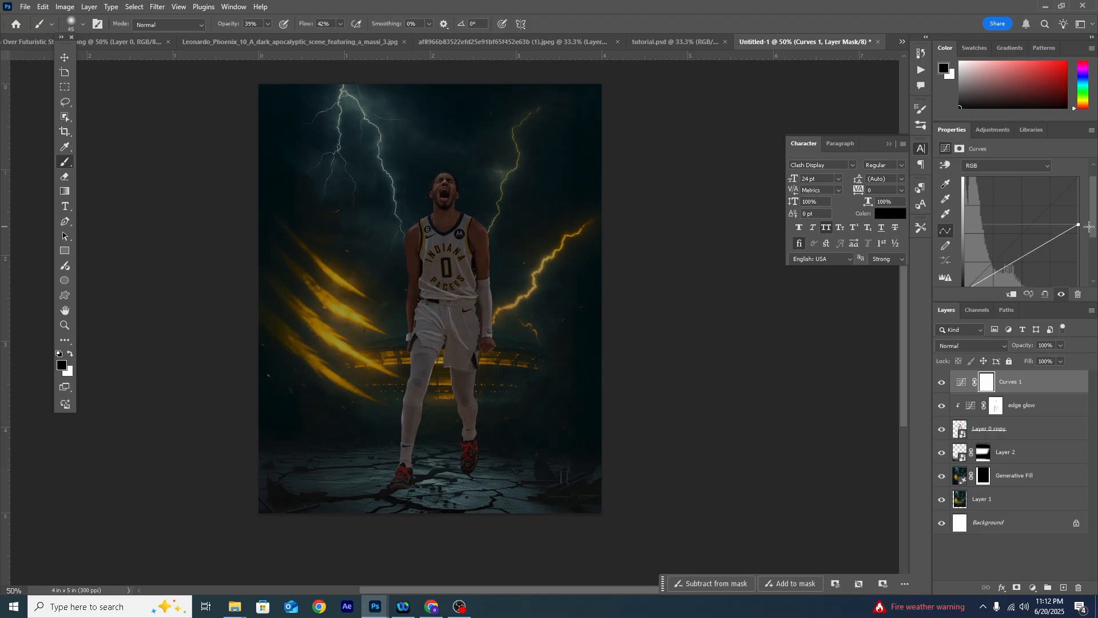
pyautogui.click(1011, 295)
pyautogui.doubleClick(1016, 383)
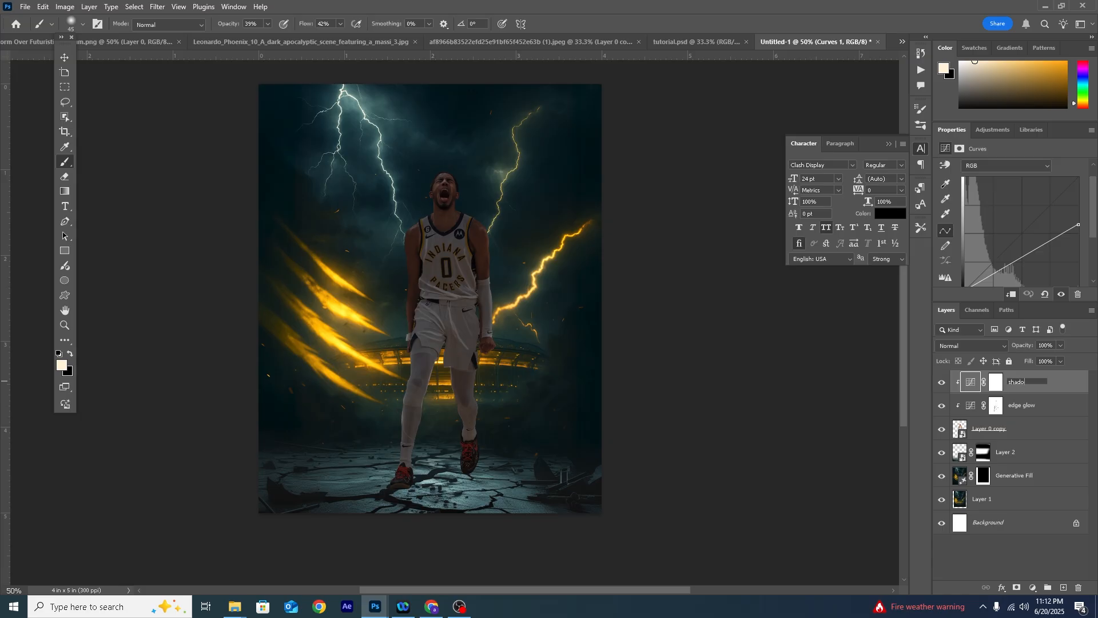
pyautogui.click(995, 388)
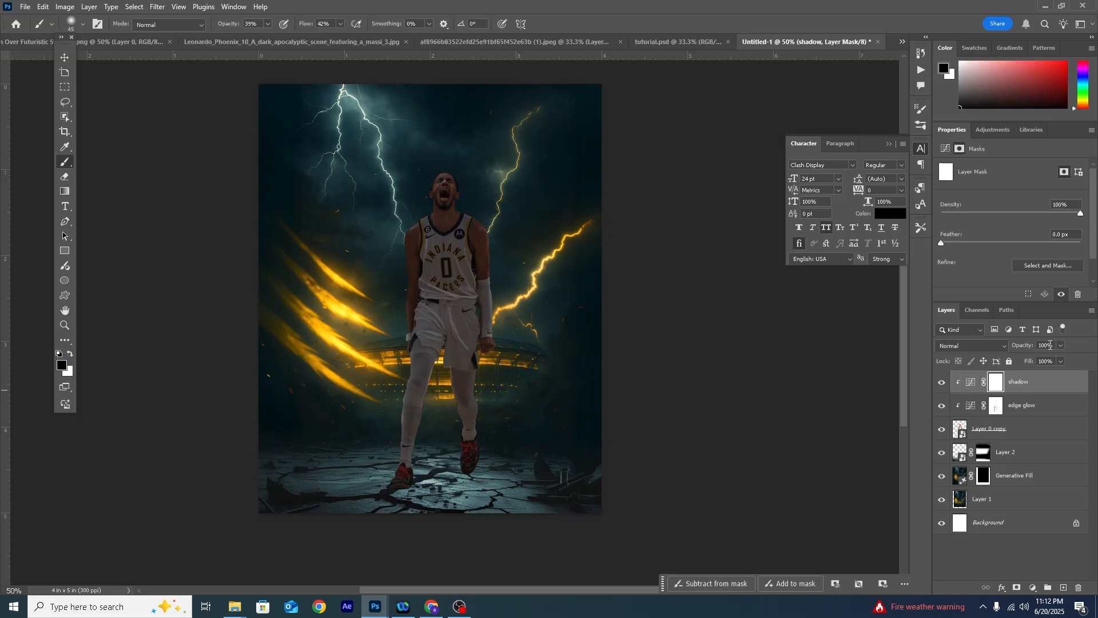
# - Bend the lower midtones of the shadow curve down and invert its layer mask to black
pyautogui.click(971, 382)
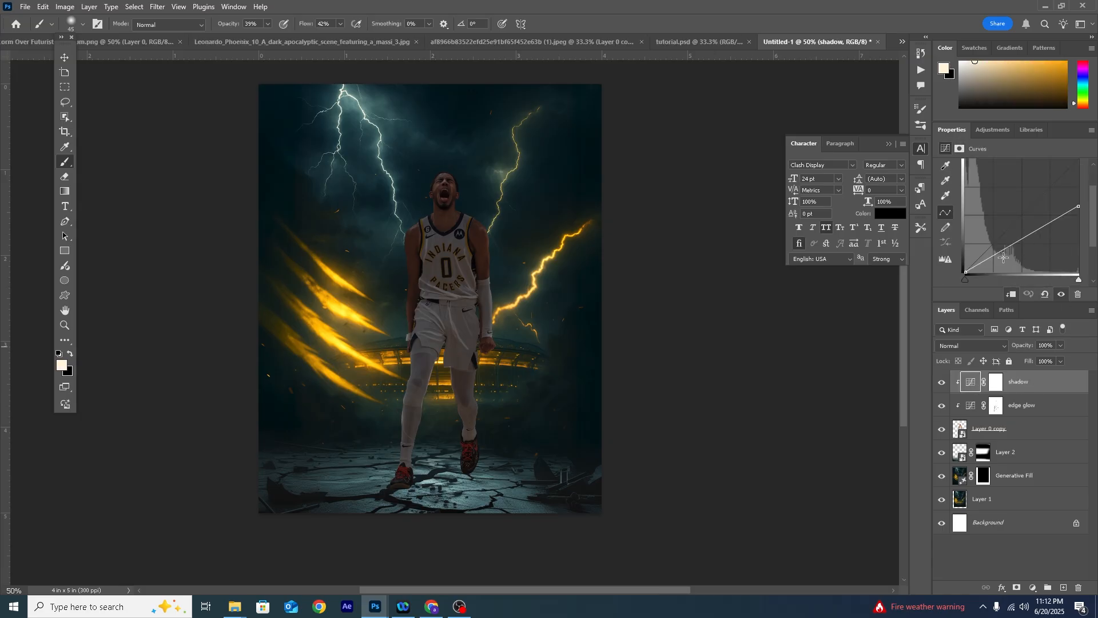
pyautogui.click(999, 258)
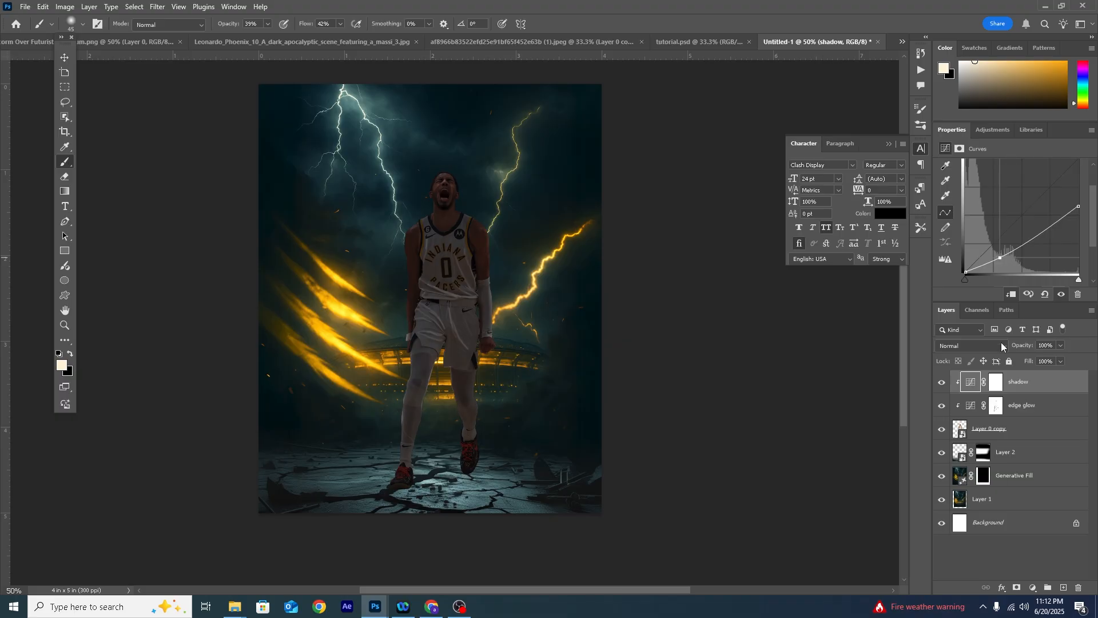
pyautogui.click(996, 384)
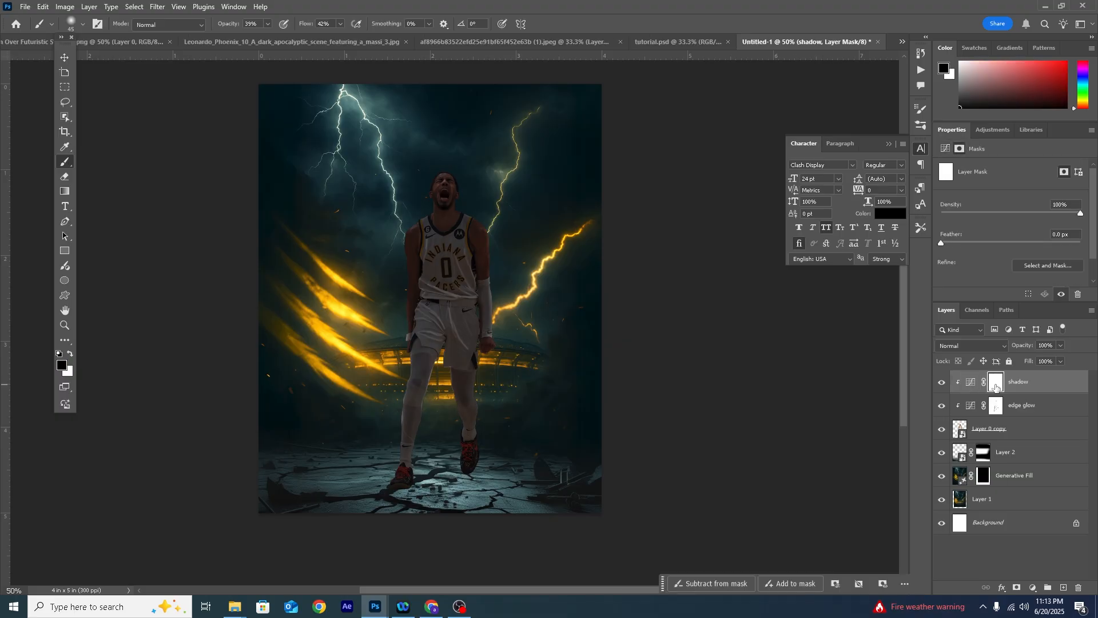
pyautogui.hotkey('ctrl', 'i')
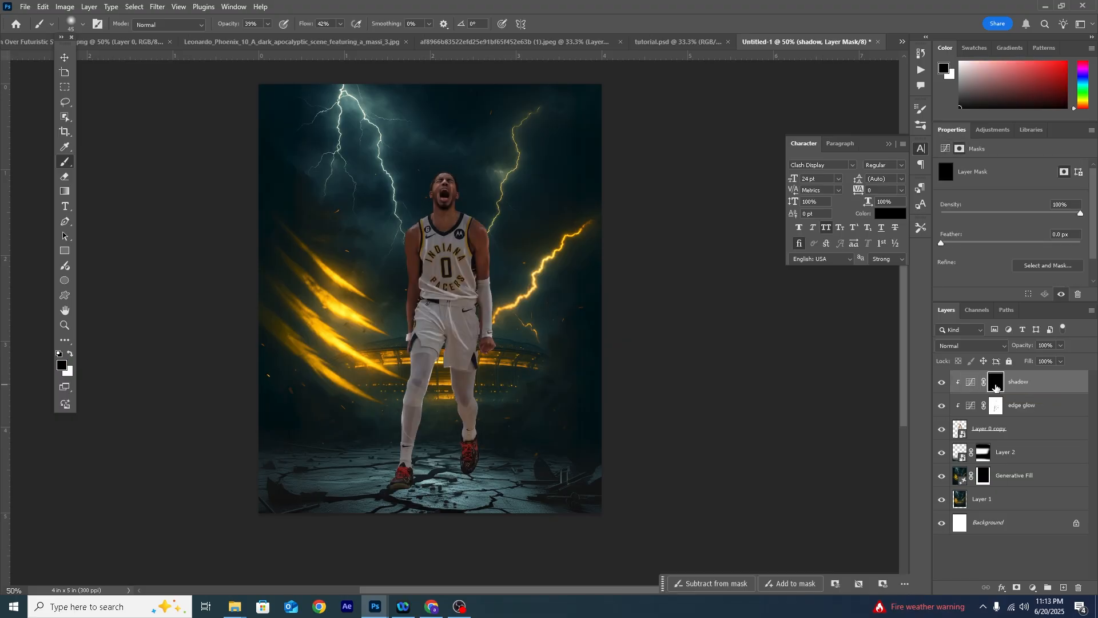
# - Paint shadows between the folds of the shorts on the shadow mask with a small white brush
pyautogui.hotkey('ctrl', '+')
pyautogui.hotkey('ctrl', '+')
pyautogui.hotkey('ctrl', '+')
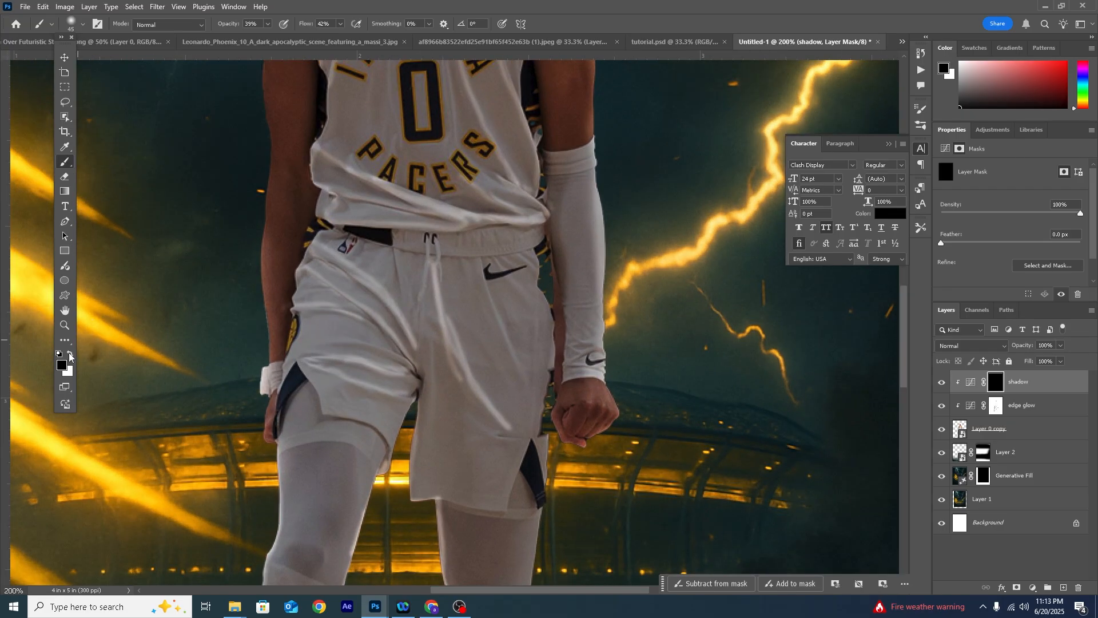
pyautogui.click(70, 354)
pyautogui.press('[')
pyautogui.press('[')
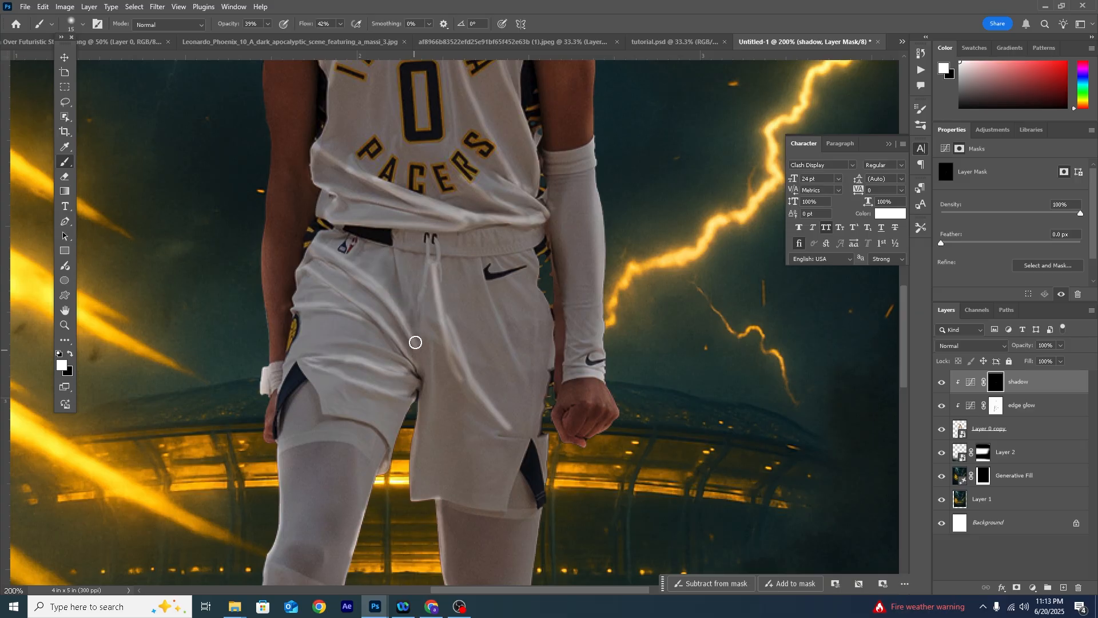
pyautogui.moveTo(422, 380); pyautogui.dragTo(374, 301)
pyautogui.moveTo(387, 347)
pyautogui.mouseDown()
pyautogui.moveTo(344, 338)
pyautogui.moveTo(407, 358)
pyautogui.moveTo(429, 381)
pyautogui.moveTo(442, 466)
pyautogui.mouseUp()
pyautogui.press(']')
pyautogui.press(']')
pyautogui.press(']')
pyautogui.press(']')
pyautogui.moveTo(496, 389)
pyautogui.mouseDown()
pyautogui.moveTo(463, 275)
pyautogui.moveTo(500, 357)
pyautogui.mouseUp()
# - Paint shadows into the lower jersey folds, the jersey's side and the inner side of the sleeved arm
pyautogui.scroll(1, 396, 269)
pyautogui.press('[')
pyautogui.press('[')
pyautogui.moveTo(343, 200); pyautogui.dragTo(374, 221)
pyautogui.moveTo(478, 259); pyautogui.dragTo(490, 272)
pyautogui.moveTo(476, 153)
pyautogui.mouseDown()
pyautogui.moveTo(480, 223)
pyautogui.moveTo(515, 130)
pyautogui.mouseUp()
pyautogui.scroll(1, 492, 220)
pyautogui.moveTo(527, 220); pyautogui.dragTo(526, 245)
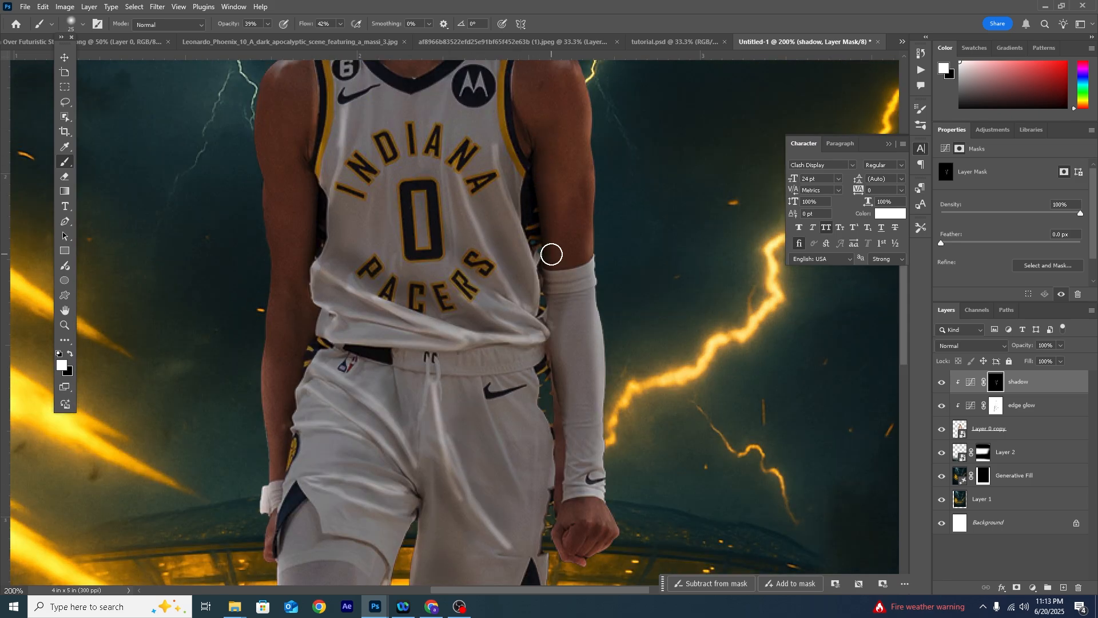
pyautogui.scroll(-1, 552, 274)
pyautogui.press(']')
pyautogui.press(']')
pyautogui.moveTo(558, 283); pyautogui.dragTo(554, 379)
# - Shade both sides of the upper jersey and compare the player with and without the shadow adjustment
pyautogui.scroll(5, 380, 218)
pyautogui.press('[')
pyautogui.moveTo(326, 331); pyautogui.dragTo(321, 449)
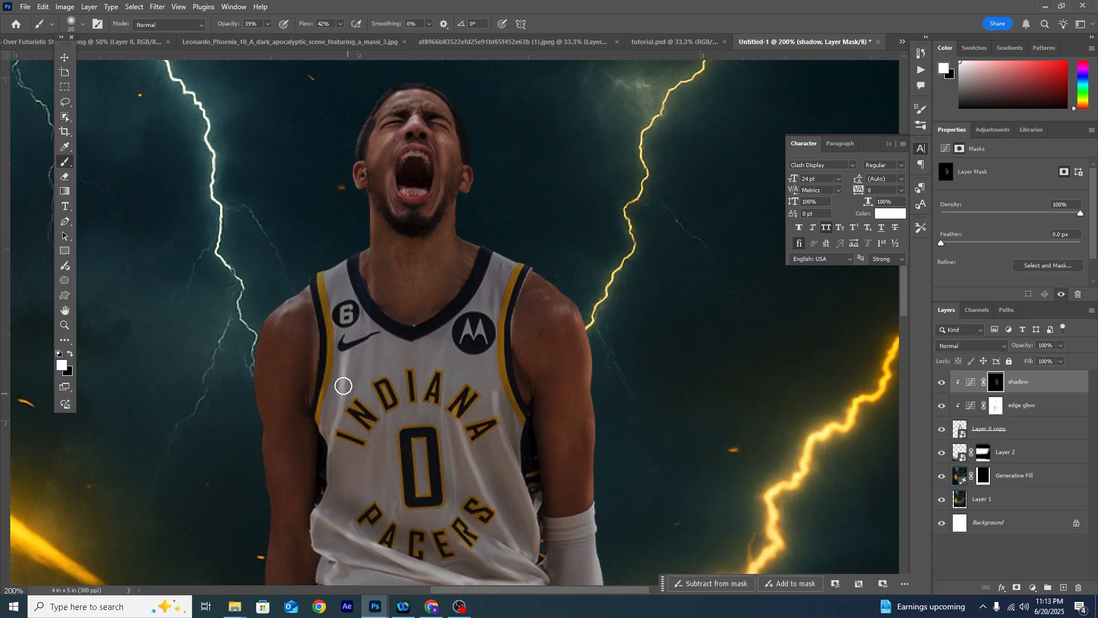
pyautogui.moveTo(487, 279); pyautogui.dragTo(496, 415)
pyautogui.press(']')
pyautogui.press(']')
pyautogui.scroll(-2, 414, 287)
pyautogui.click(941, 382)
pyautogui.click(942, 382)
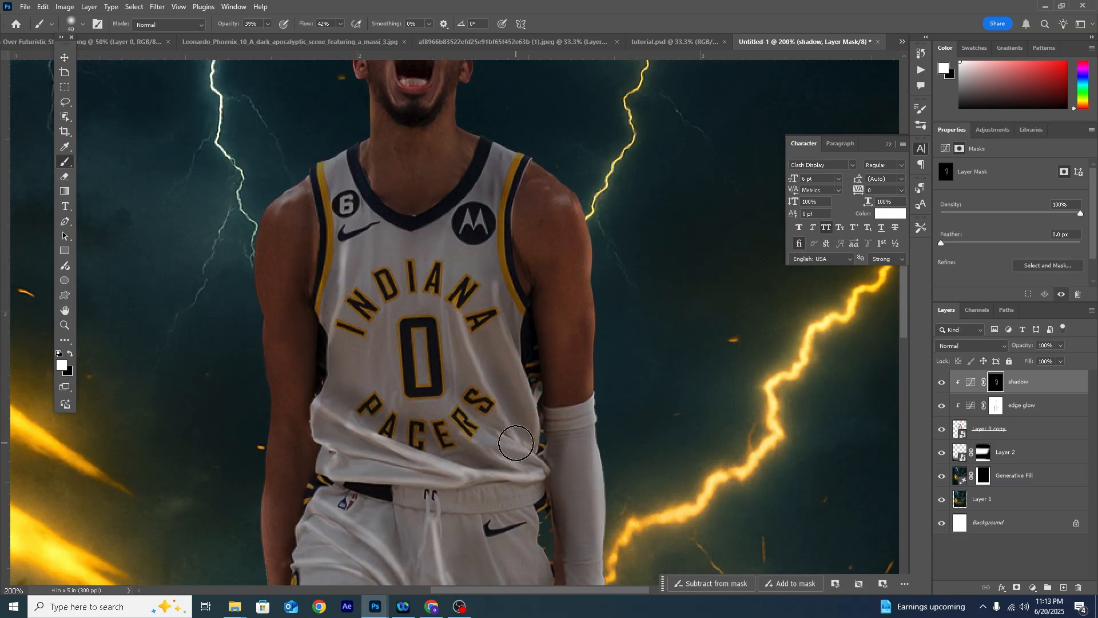
# - Darken the undersides of both shoes on the shadow mask with a 60 px white brush
pyautogui.moveTo(412, 452); pyautogui.dragTo(466, 65)
pyautogui.moveTo(401, 451); pyautogui.dragTo(458, 66)
pyautogui.press(']')
pyautogui.press(']')
pyautogui.press(']')
pyautogui.moveTo(303, 451)
pyautogui.mouseDown()
pyautogui.moveTo(376, 427)
pyautogui.moveTo(412, 456)
pyautogui.mouseUp()
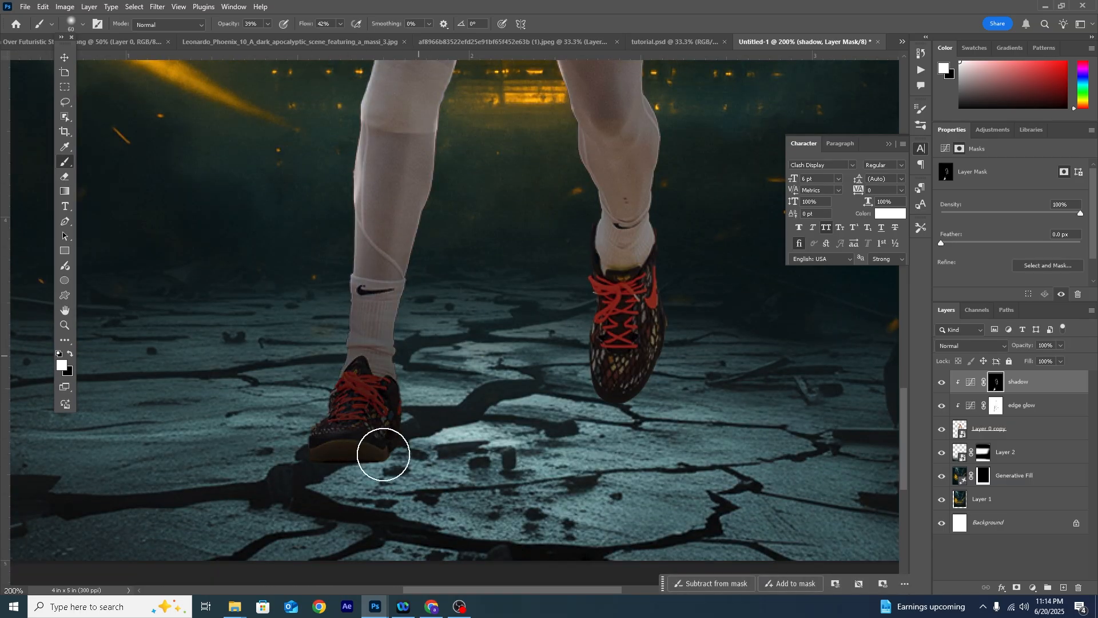
pyautogui.moveTo(611, 458); pyautogui.dragTo(583, 425)
pyautogui.hotkey('ctrl', '-')
pyautogui.hotkey('ctrl', '-')
pyautogui.hotkey('ctrl', '-')
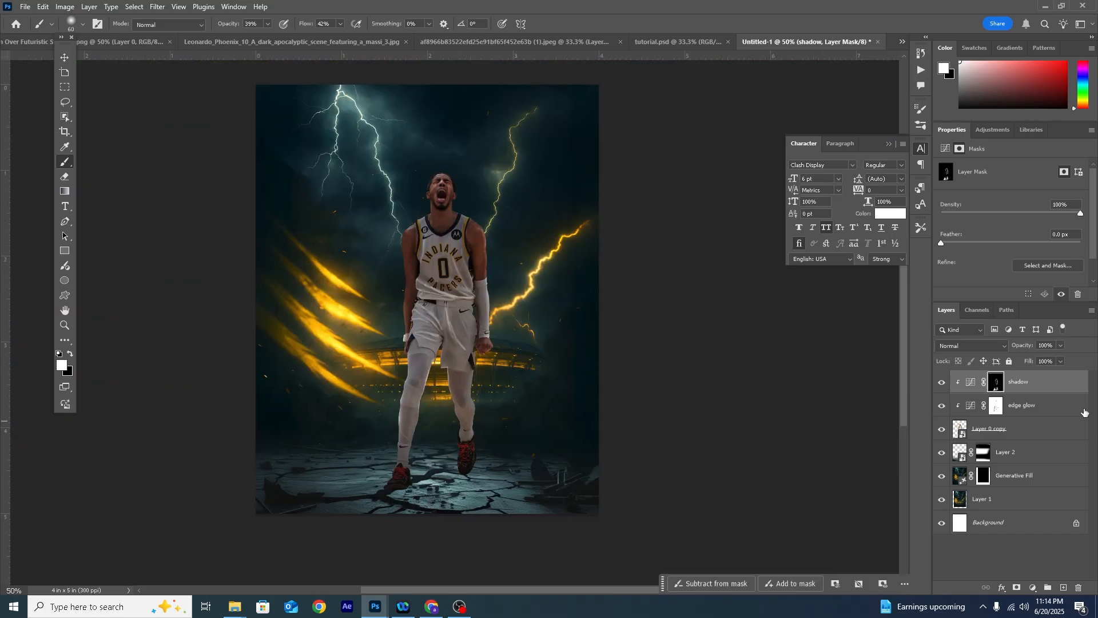
# - Add a colorized Hue/Saturation adjustment layer with hue 42, saturation 76 and lightness +13 above the shadow layer
pyautogui.click(1035, 589)
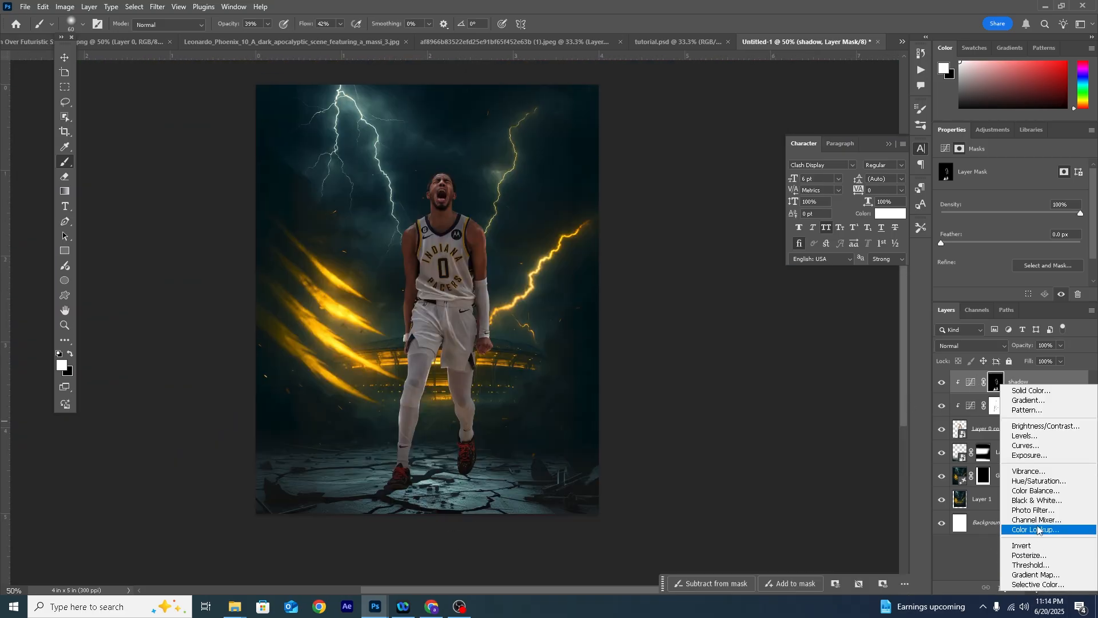
pyautogui.click(1026, 479)
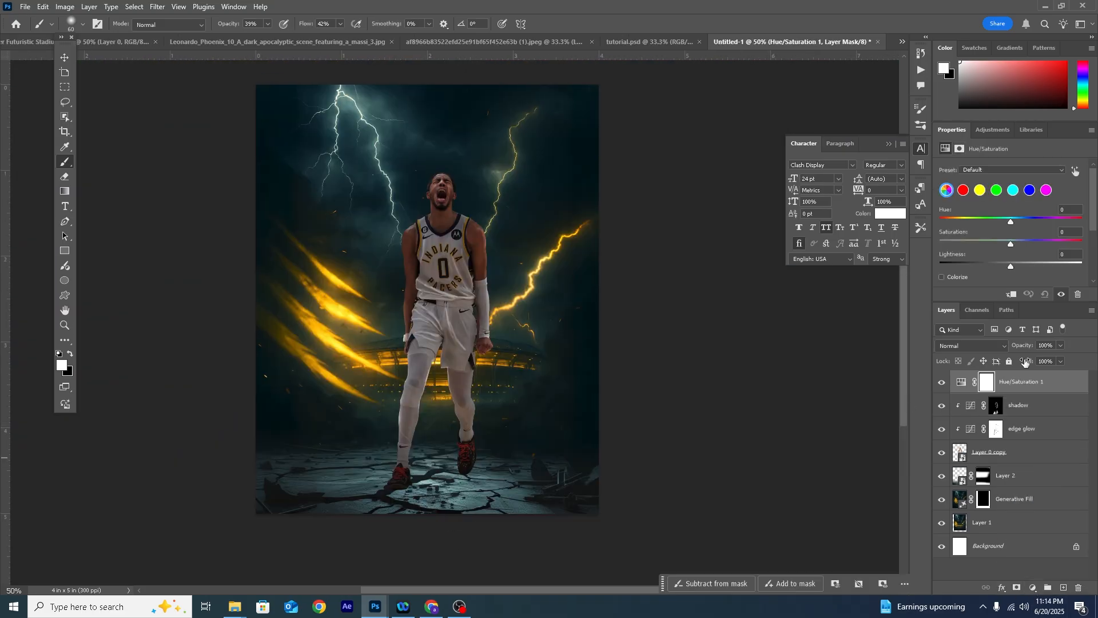
pyautogui.click(942, 277)
pyautogui.moveTo(962, 219); pyautogui.dragTo(961, 220)
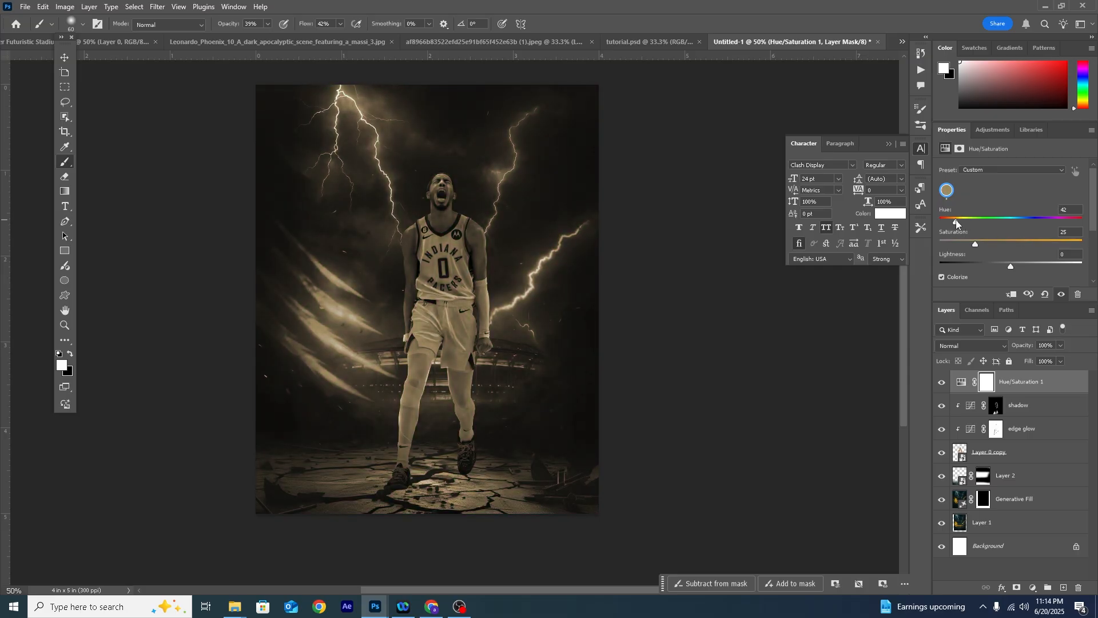
pyautogui.moveTo(994, 242); pyautogui.dragTo(1017, 240)
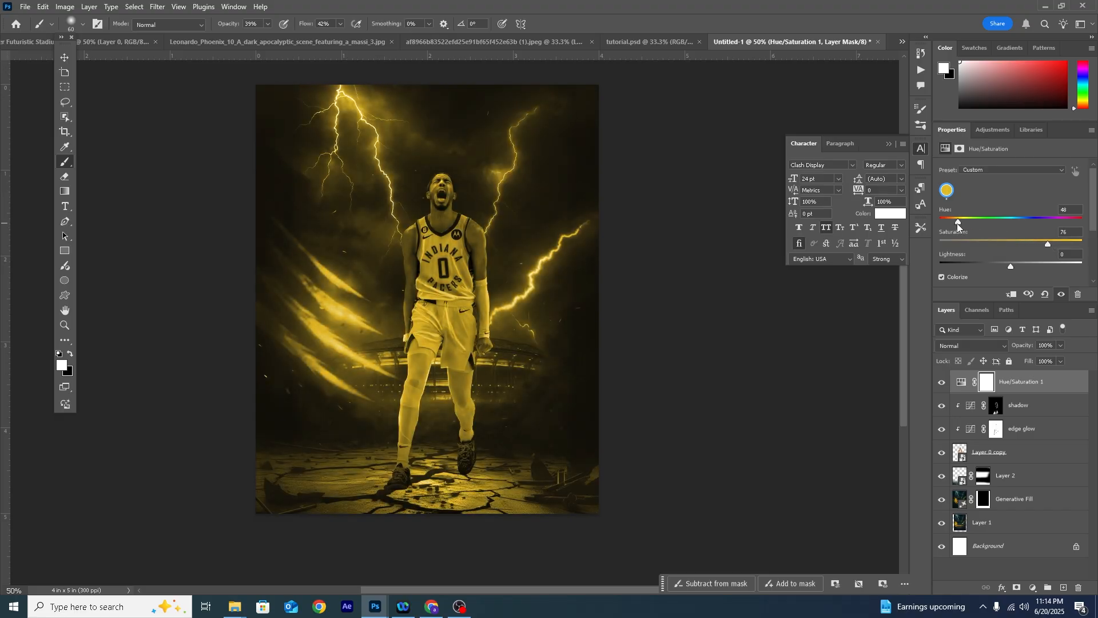
pyautogui.moveTo(957, 222); pyautogui.dragTo(955, 223)
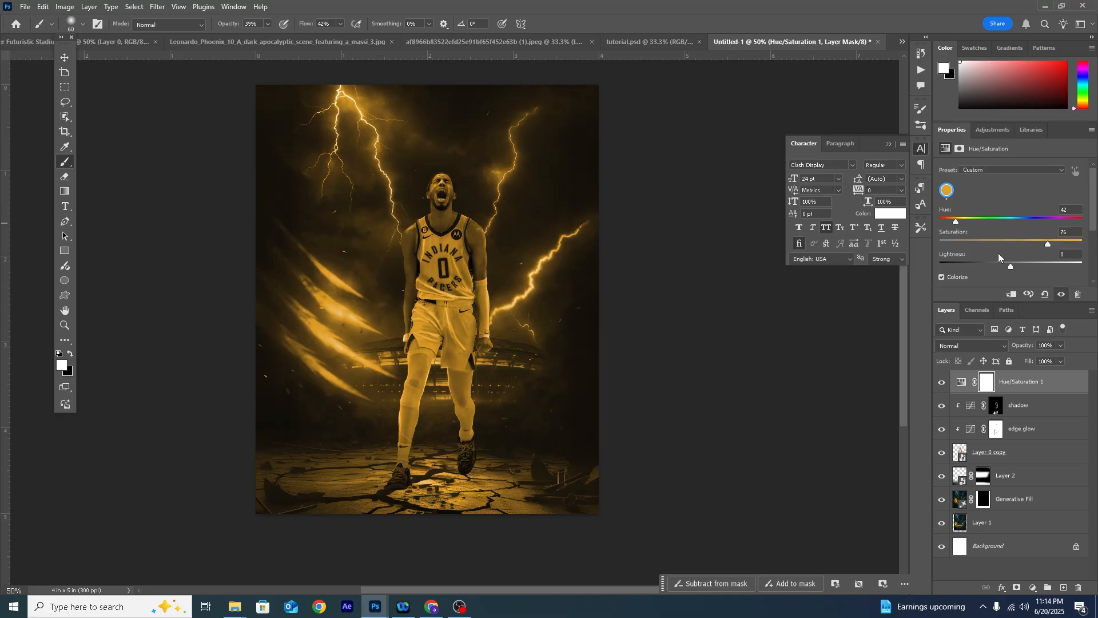
pyautogui.moveTo(1011, 266); pyautogui.dragTo(1020, 267)
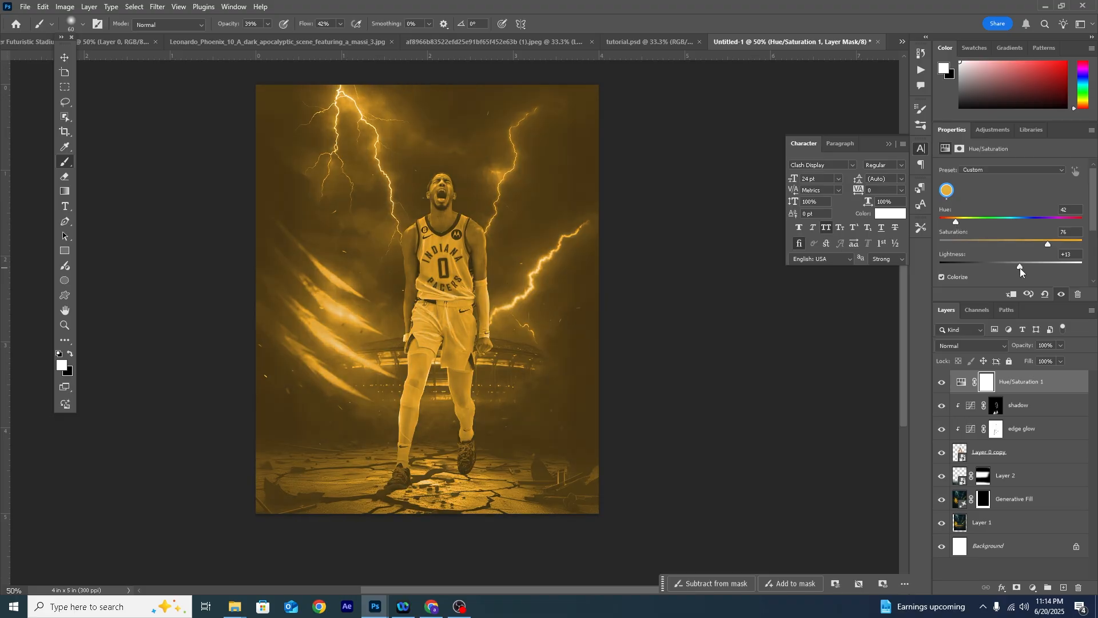
# - Set the Hue/Saturation layer's blend mode to Overlay and clip it to the player
pyautogui.click(958, 345)
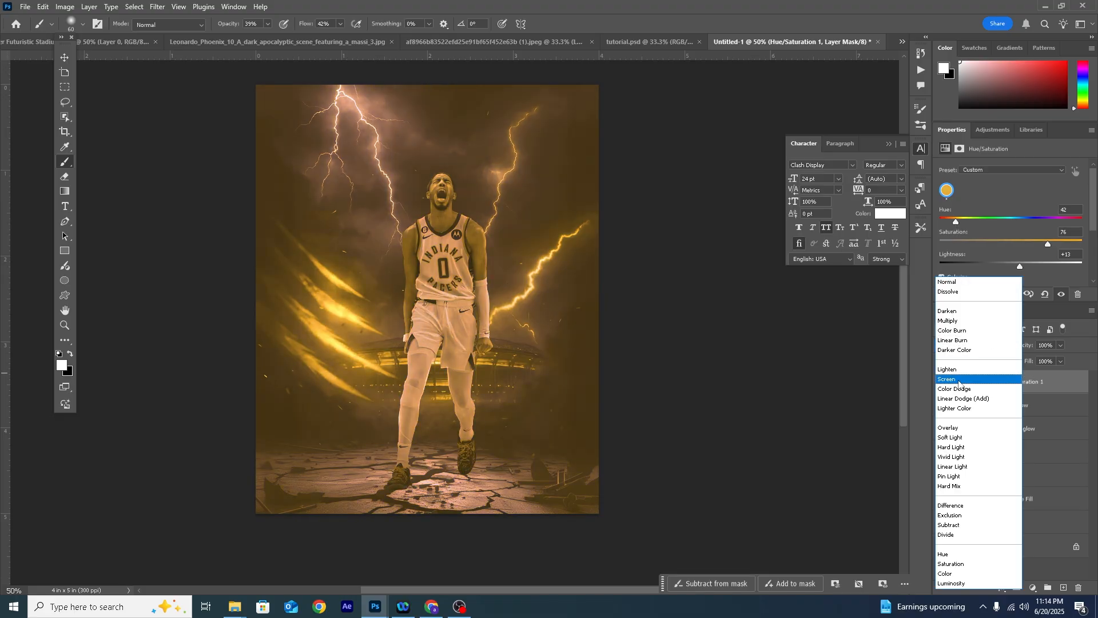
pyautogui.click(954, 429)
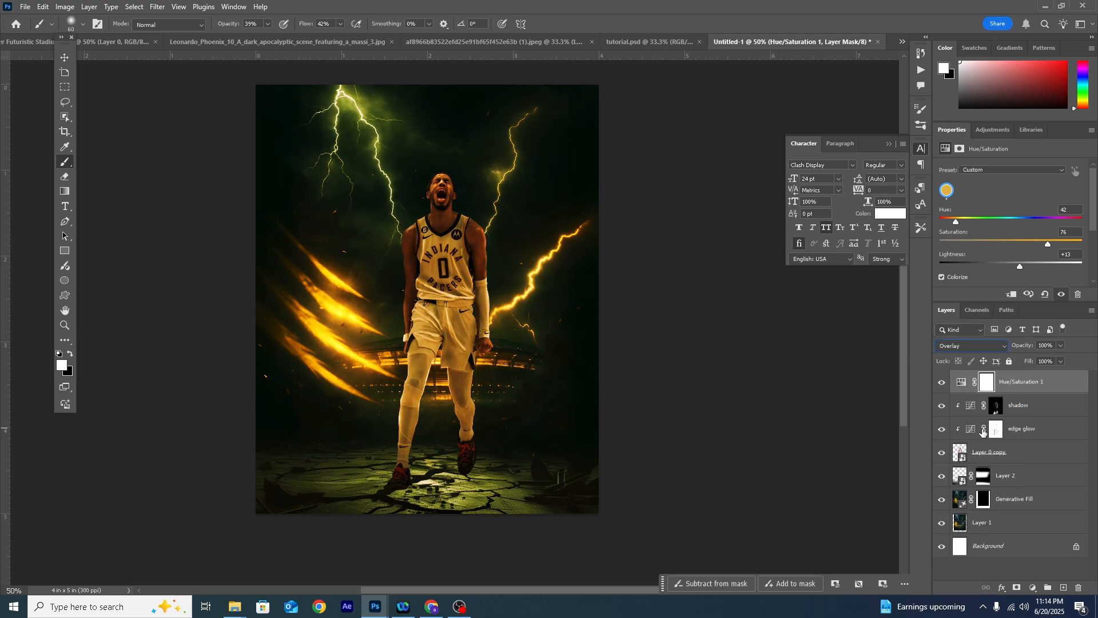
pyautogui.click(1013, 295)
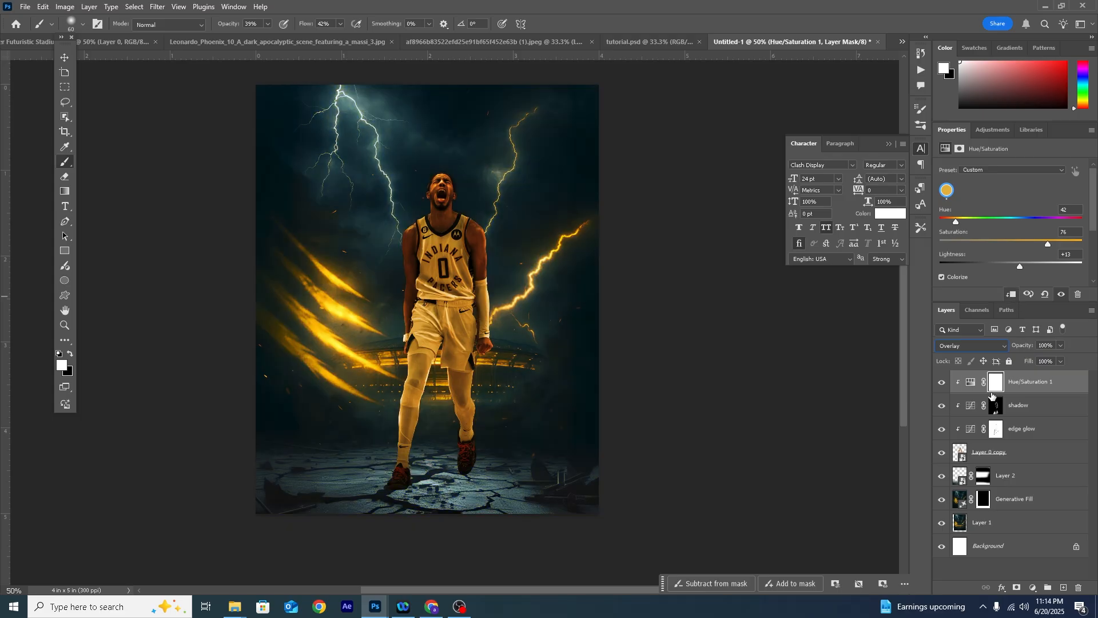
# - Fill the clipped Hue/Saturation layer's mask with black using the Paint Bucket
pyautogui.click(993, 390)
pyautogui.press('g')
pyautogui.press('x')
pyautogui.click(425, 320)
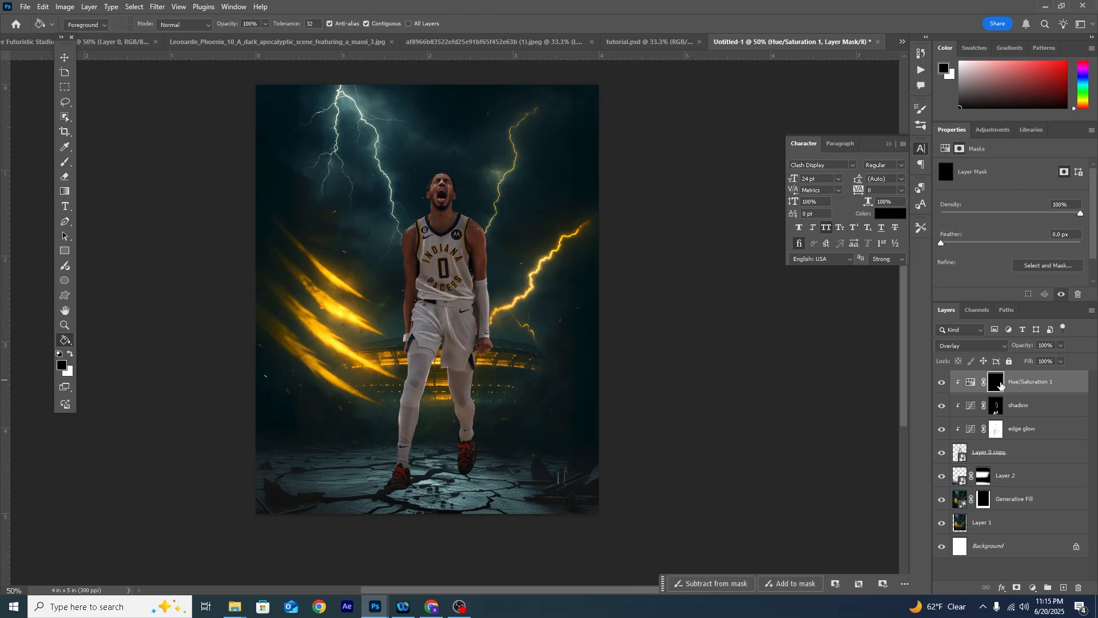
# - Paint golden light along the outer edges of the player's arms and legs on the Hue/Saturation mask with a white 60 px brush
pyautogui.press('b')
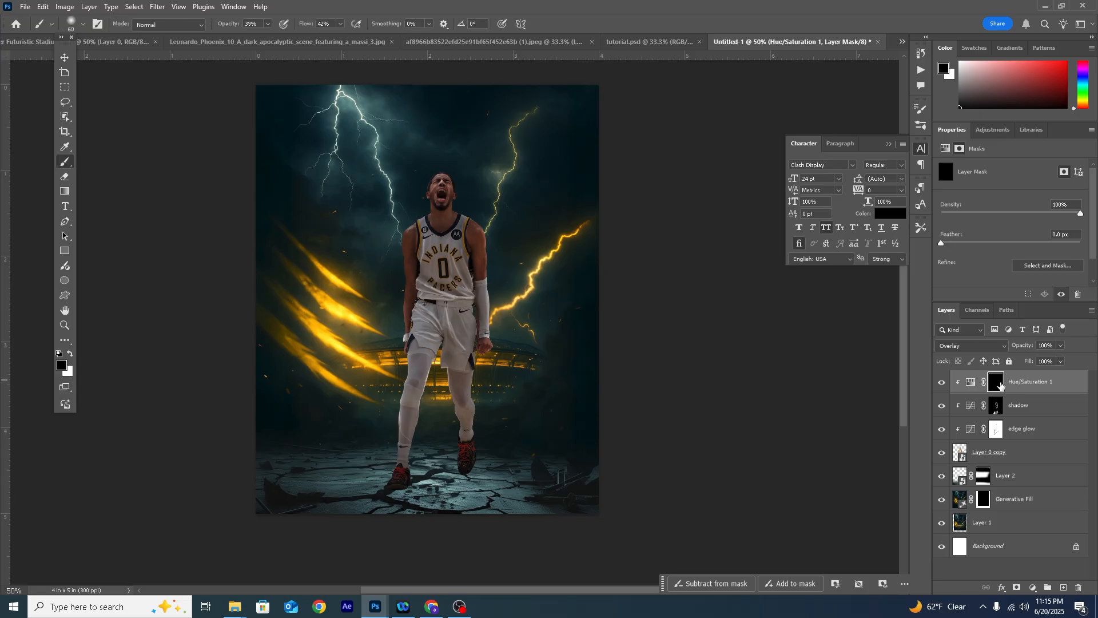
pyautogui.click(73, 355)
pyautogui.hotkey('ctrl', '+')
pyautogui.hotkey('ctrl', '+')
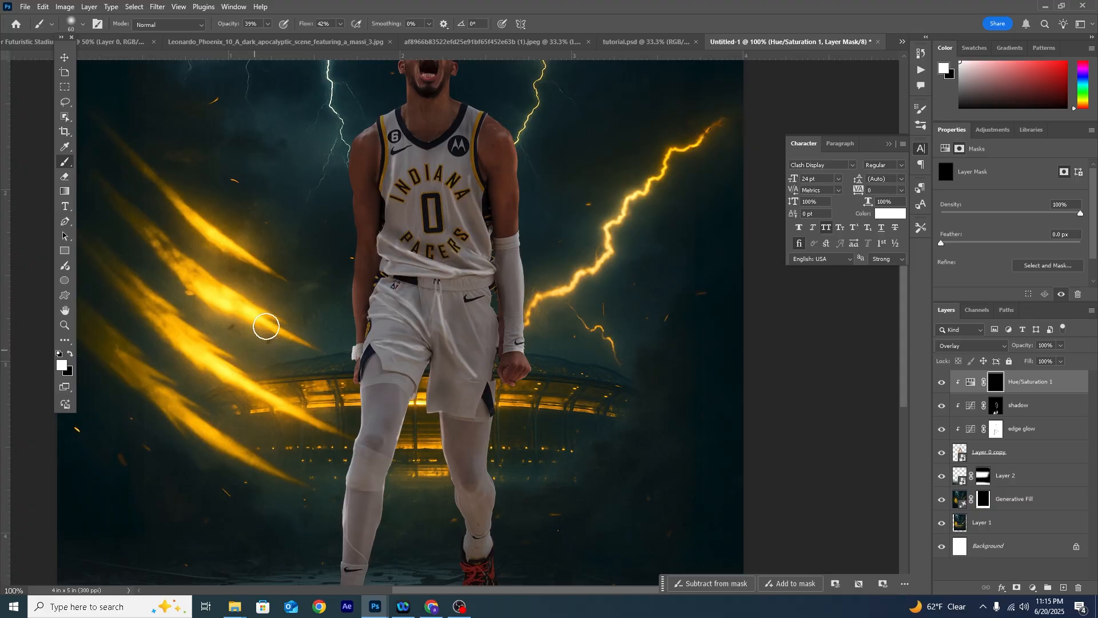
pyautogui.moveTo(336, 157)
pyautogui.mouseDown()
pyautogui.moveTo(342, 283)
pyautogui.moveTo(350, 236)
pyautogui.moveTo(344, 201)
pyautogui.moveTo(334, 341)
pyautogui.mouseUp()
pyautogui.moveTo(343, 244)
pyautogui.mouseDown()
pyautogui.moveTo(345, 283)
pyautogui.moveTo(346, 171)
pyautogui.moveTo(350, 326)
pyautogui.moveTo(338, 368)
pyautogui.moveTo(351, 252)
pyautogui.moveTo(344, 303)
pyautogui.moveTo(346, 143)
pyautogui.mouseUp()
pyautogui.moveTo(338, 490); pyautogui.dragTo(363, 304)
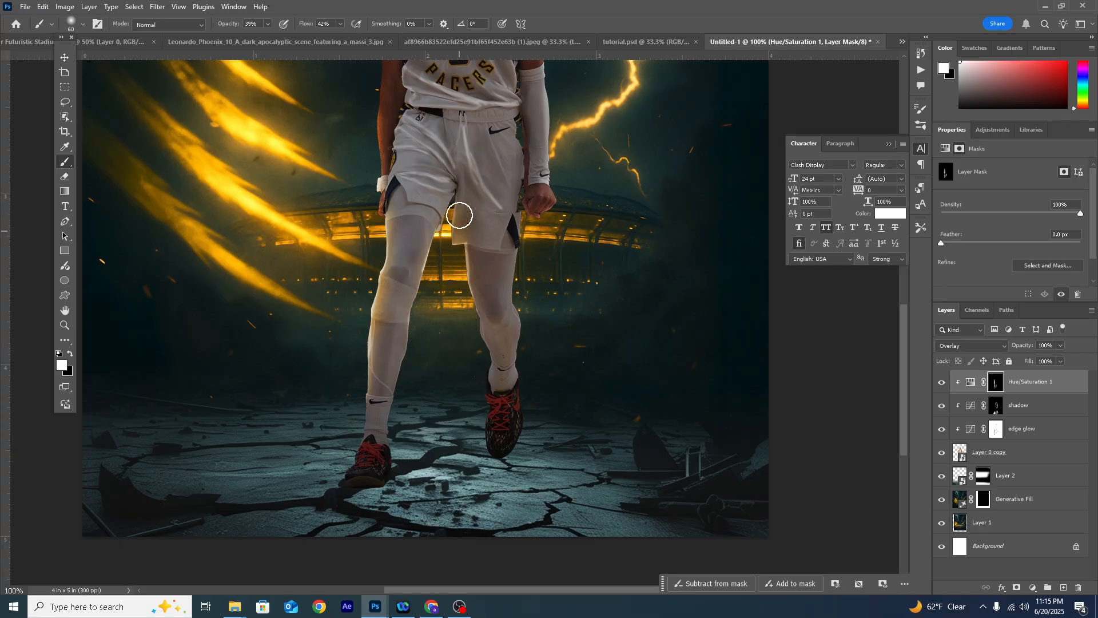
pyautogui.moveTo(577, 203); pyautogui.dragTo(519, 383)
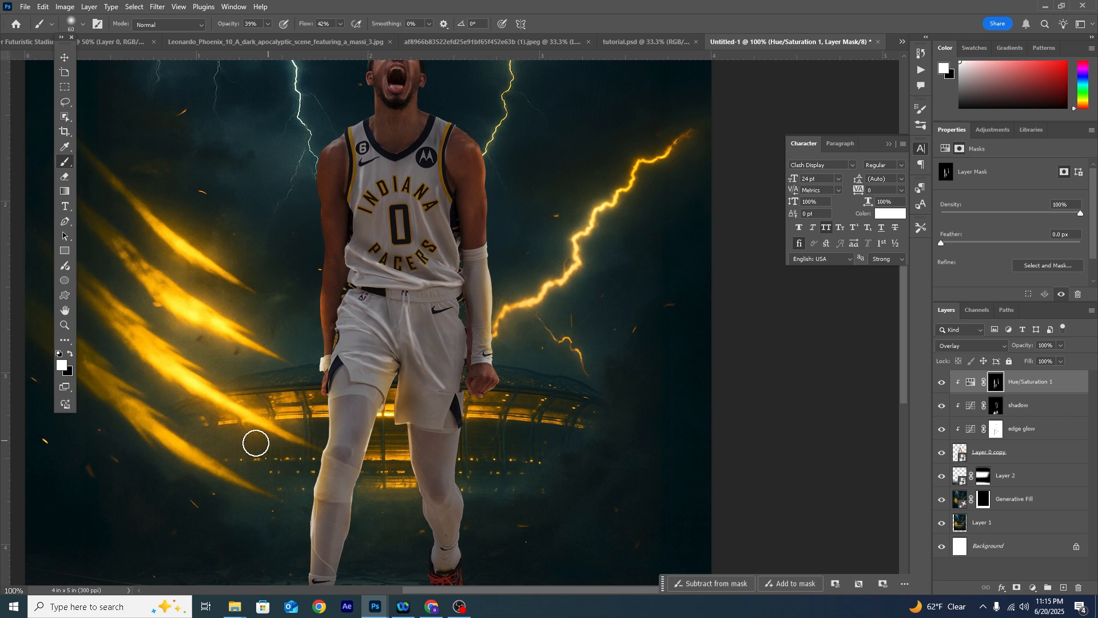
# - Enlarge the brush to 250 px and paint a broad golden glow over the player's side facing the yellow streaks, from leg to shoulder
pyautogui.press(']')
pyautogui.press(']')
pyautogui.press(']')
pyautogui.press(']')
pyautogui.press(']')
pyautogui.press(']')
pyautogui.press(']')
pyautogui.press(']')
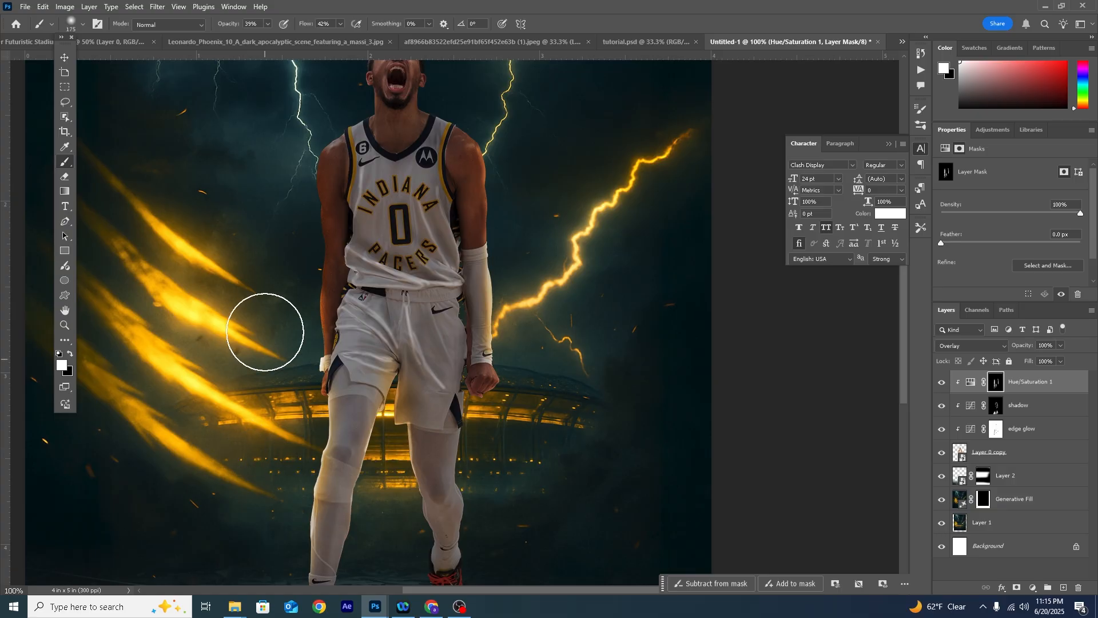
pyautogui.moveTo(282, 522); pyautogui.dragTo(343, 283)
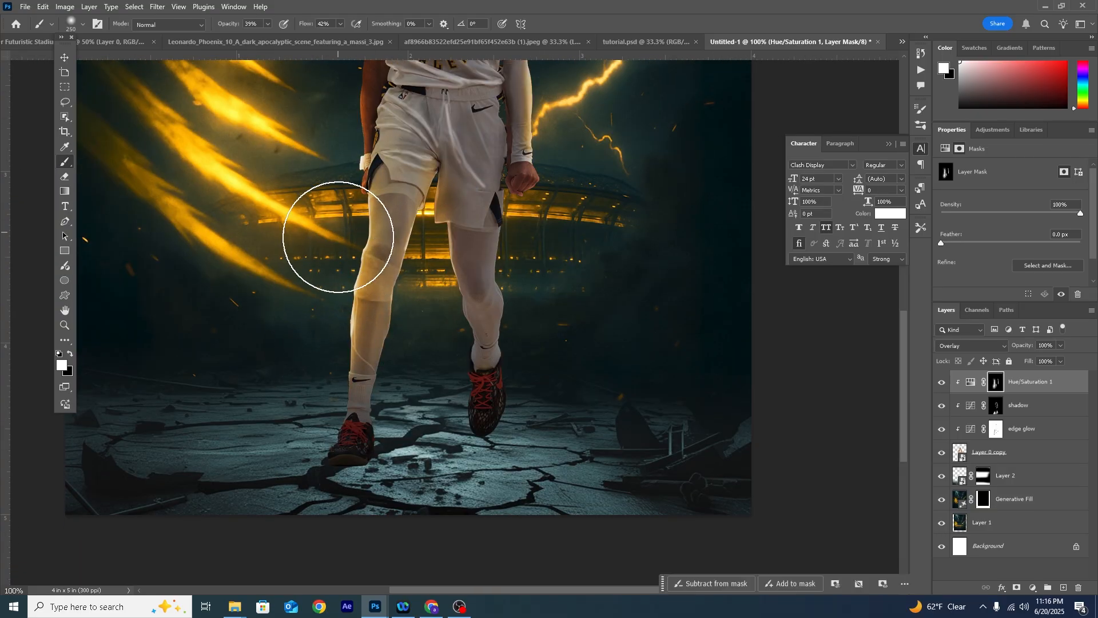
pyautogui.moveTo(341, 110); pyautogui.dragTo(337, 343)
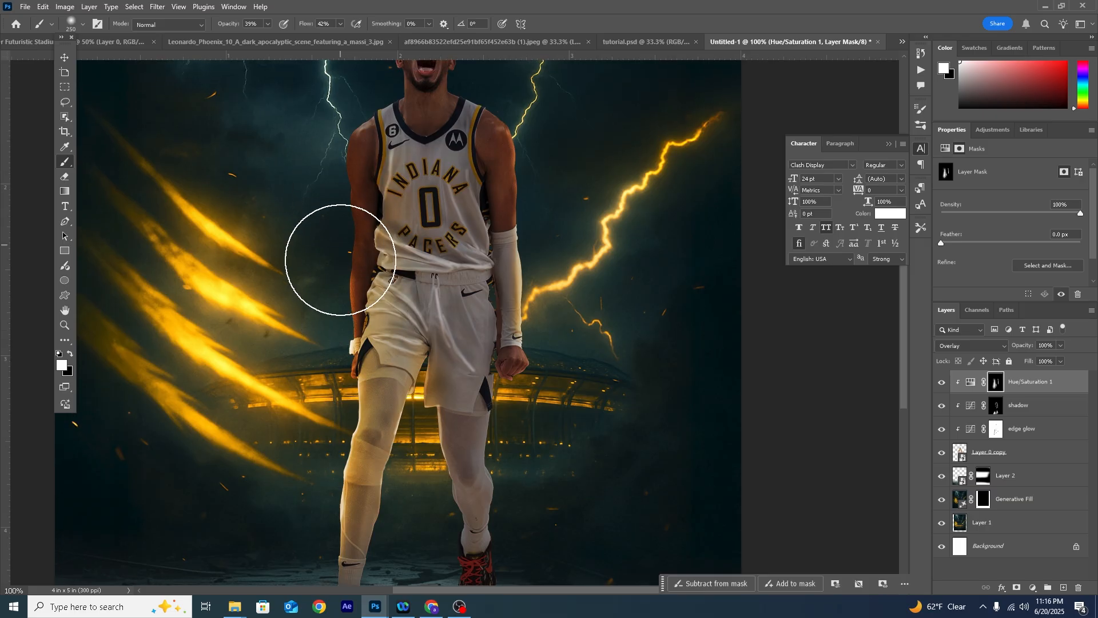
pyautogui.moveTo(371, 158); pyautogui.dragTo(301, 347)
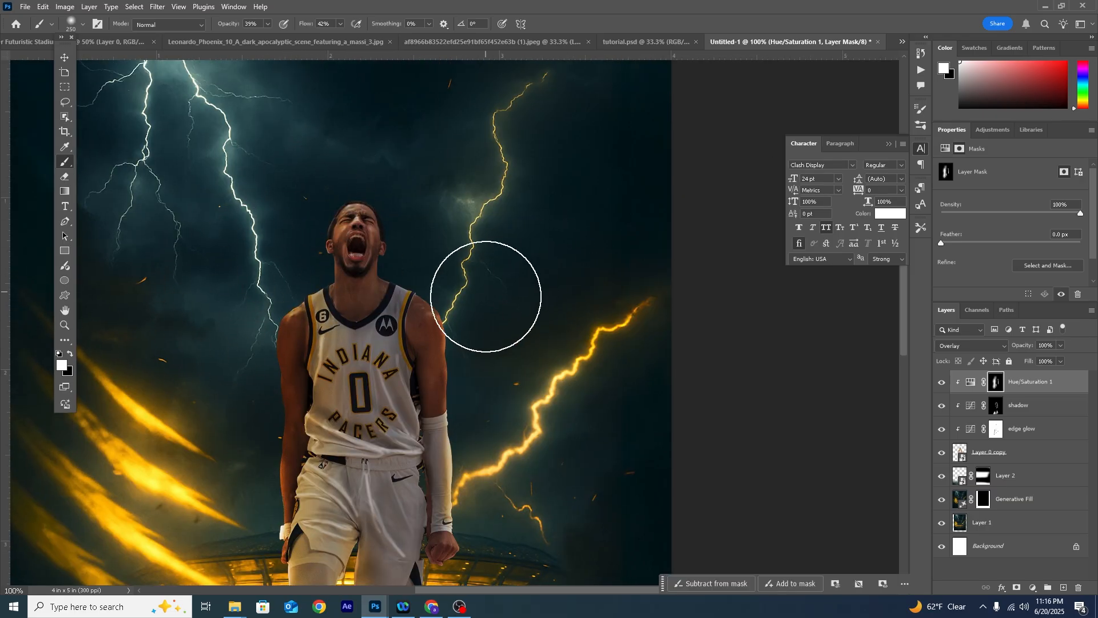
# - Duplicate the Hue/Saturation adjustment above the stack as an unclipped layer without its mask, and lower its opacity to 13%
pyautogui.click(972, 383)
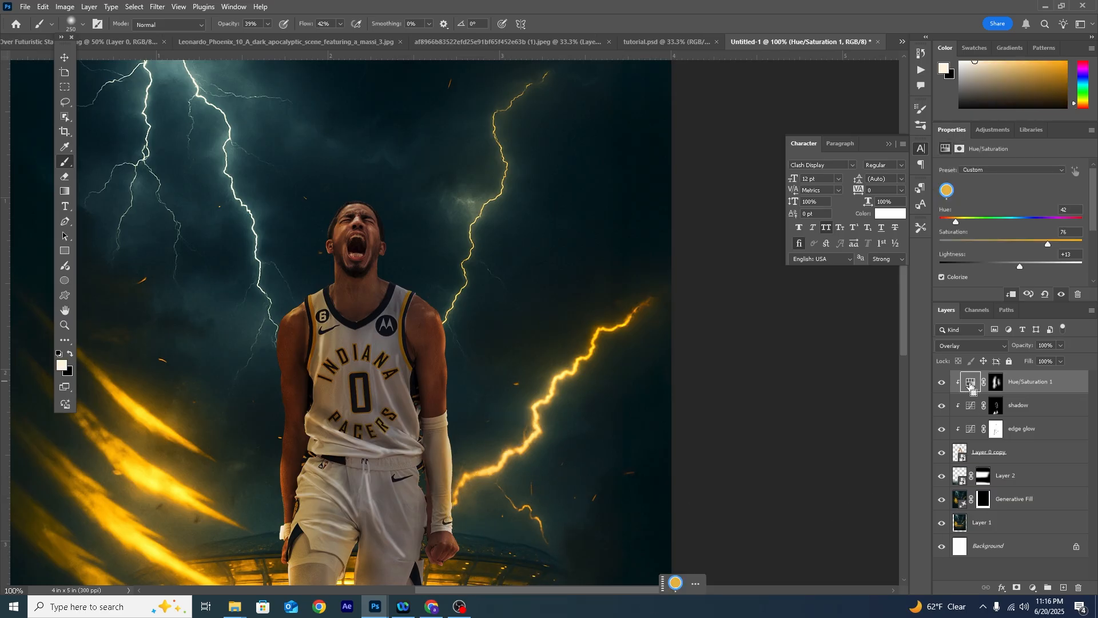
pyautogui.moveTo(969, 389); pyautogui.dragTo(985, 393)
pyautogui.click(990, 389)
pyautogui.press('Delete')
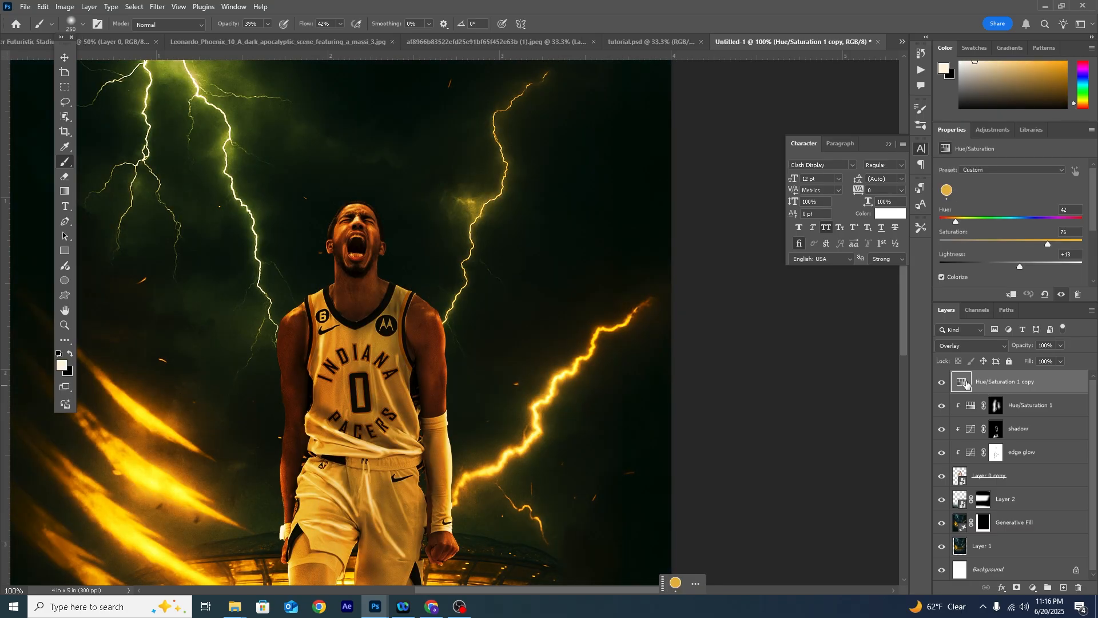
pyautogui.click(1037, 359)
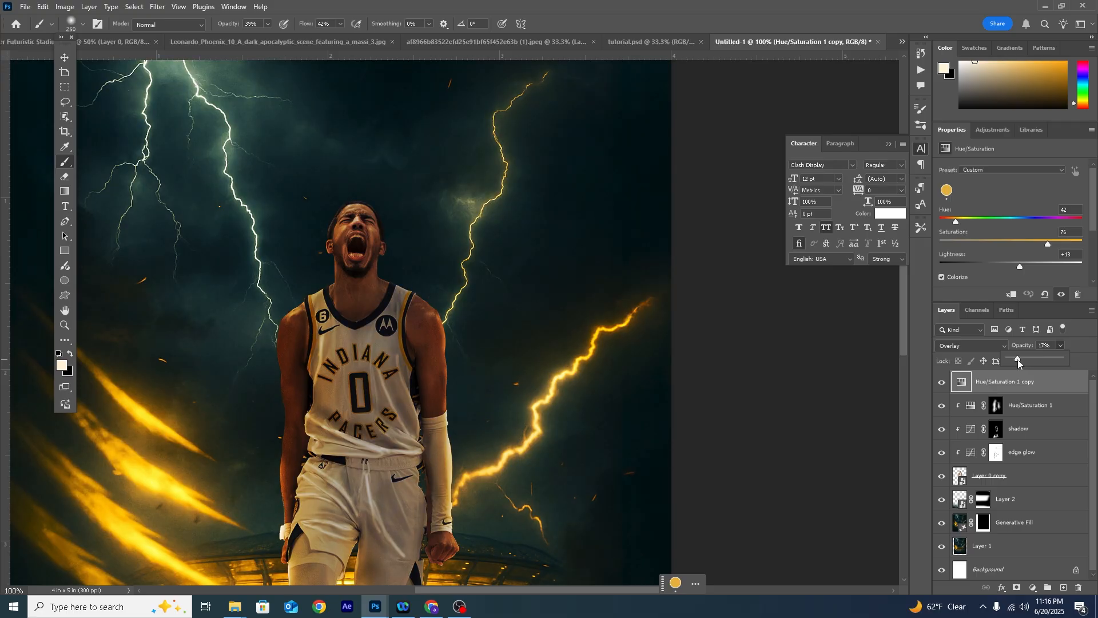
# - Add a layer mask to the duplicated adjustment and soften its tint around the player's upper body with a black 250 px brush
pyautogui.click(1017, 588)
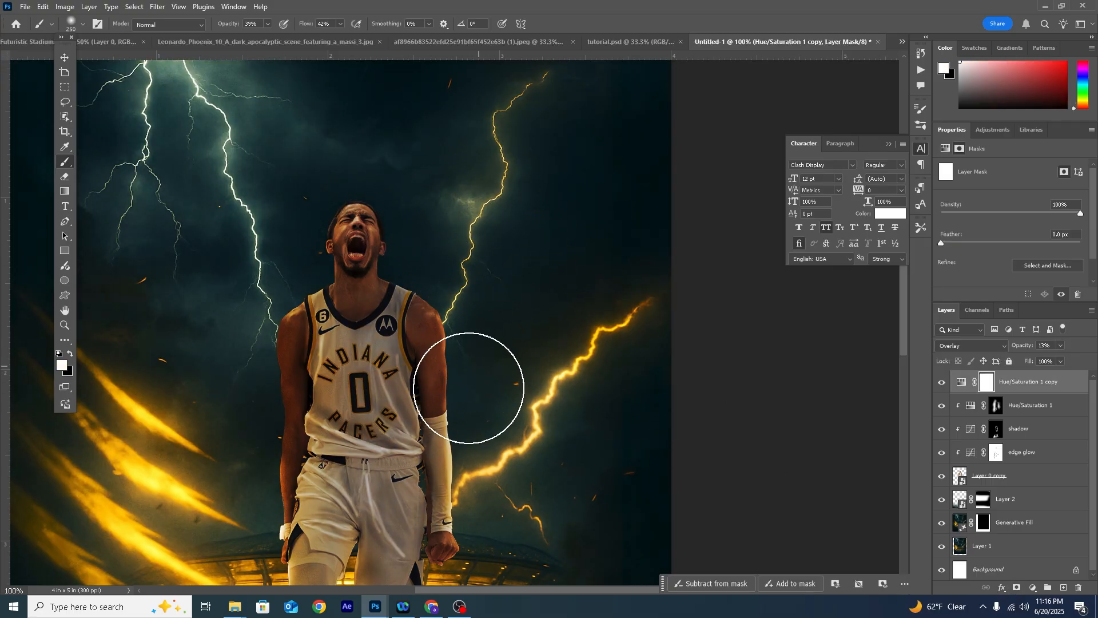
pyautogui.click(70, 355)
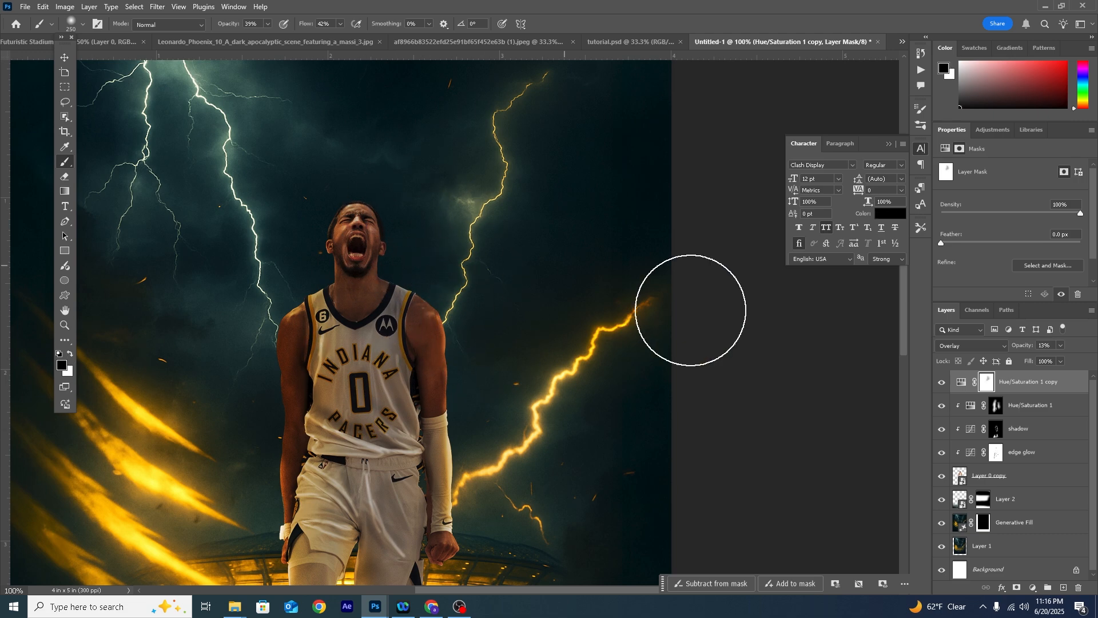
pyautogui.scroll(-2, 552, 493)
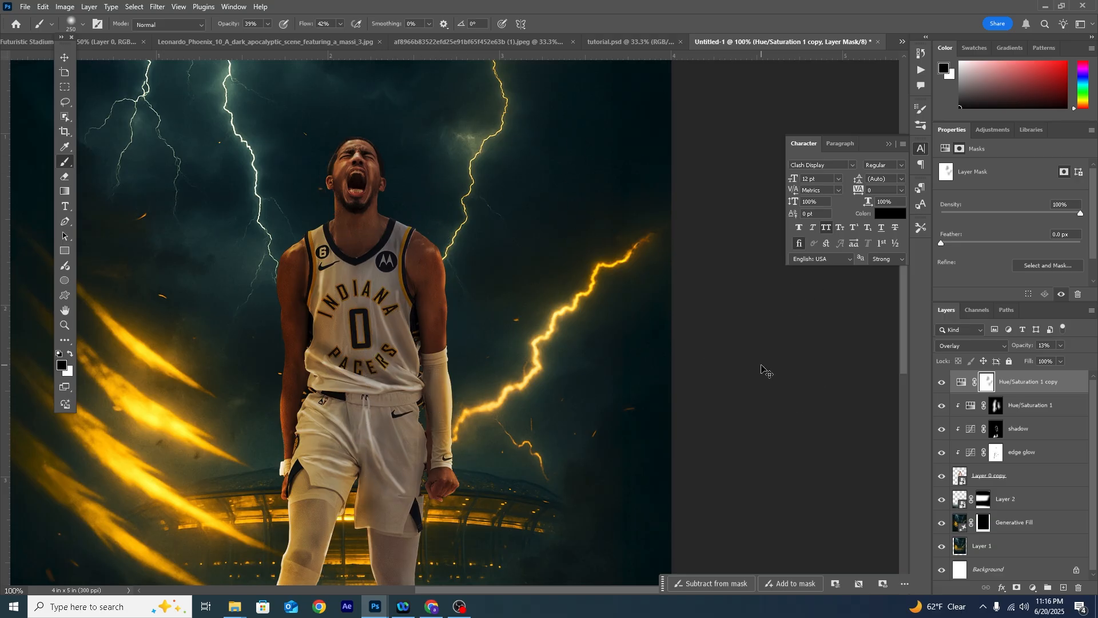
# - Add another Hue/Saturation adjustment layer and move it directly below the player's layer
pyautogui.hotkey('ctrl', '-')
pyautogui.hotkey('ctrl', '-')
pyautogui.hotkey('ctrl', '-')
pyautogui.hotkey('ctrl', '+')
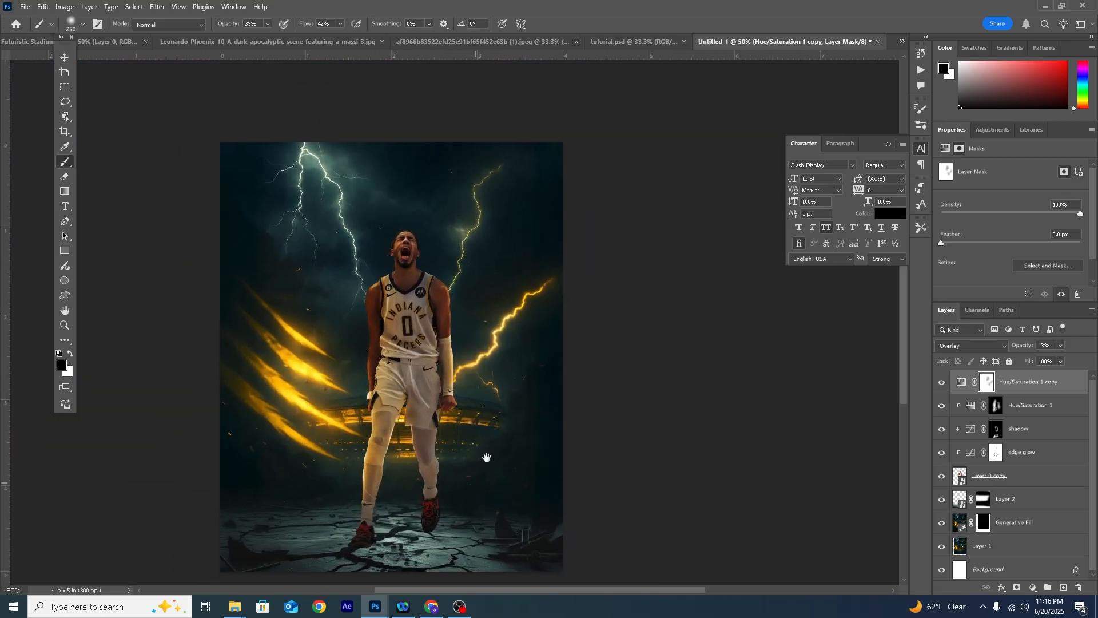
pyautogui.scroll(-5, 475, 455)
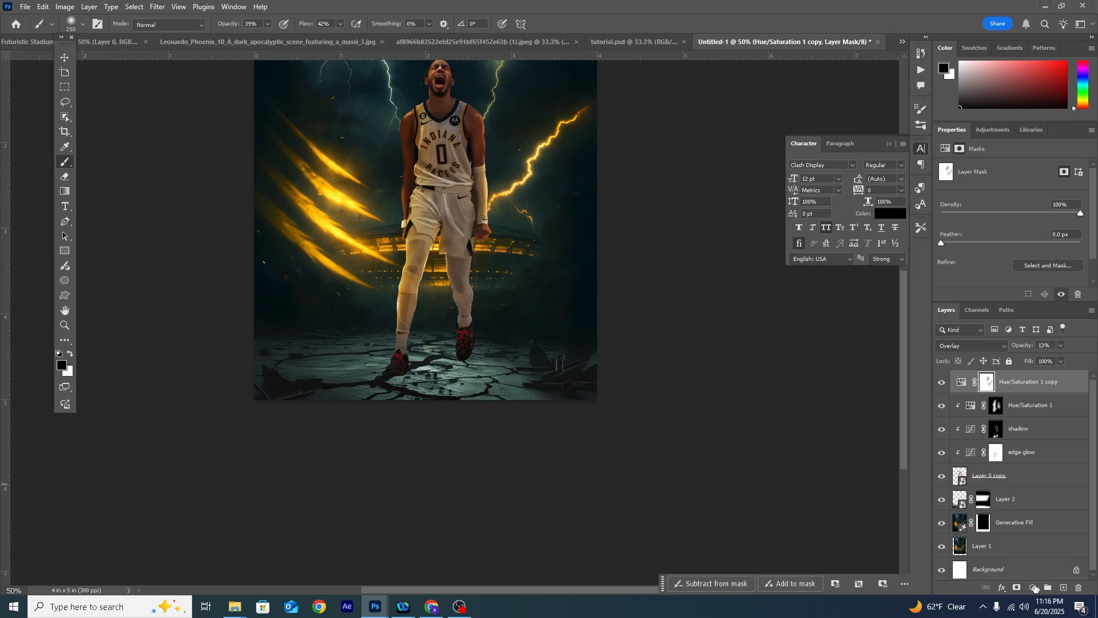
pyautogui.click(1034, 587)
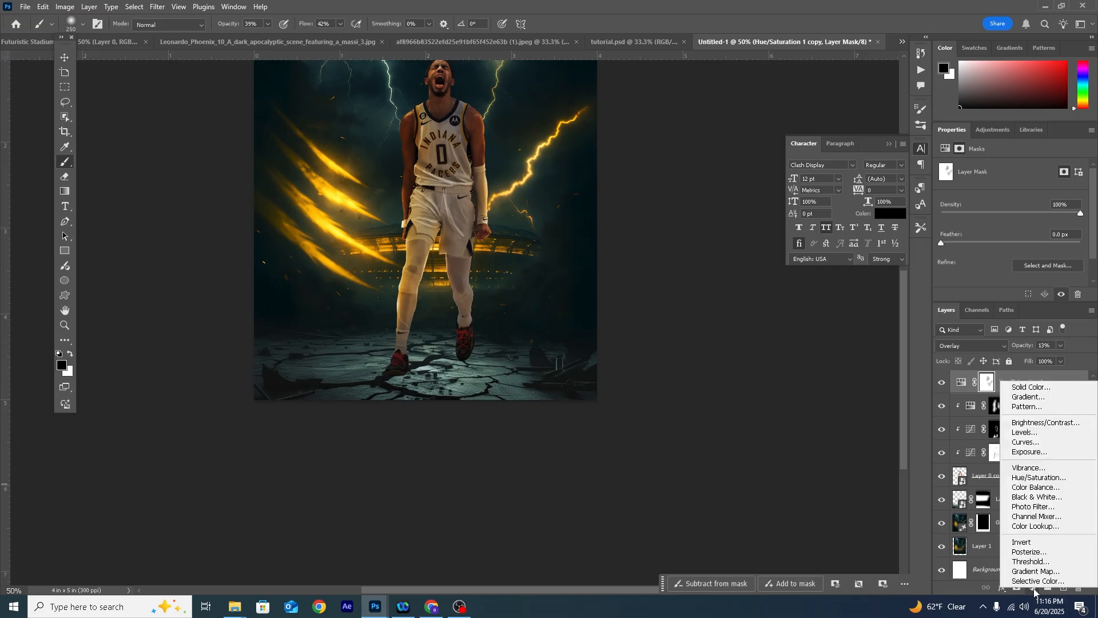
pyautogui.click(1037, 478)
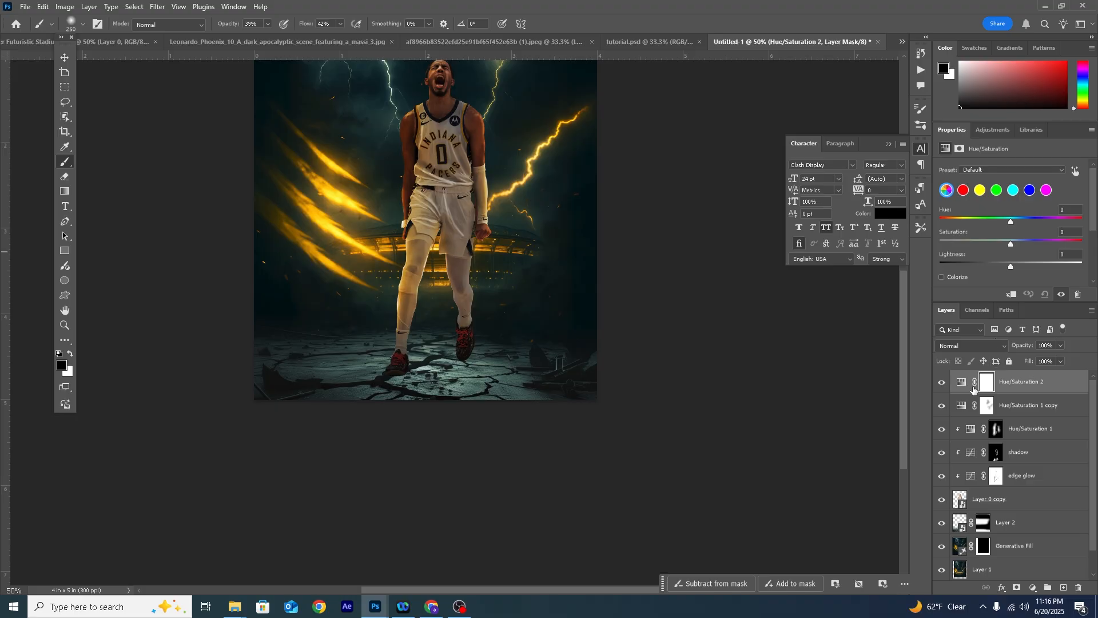
pyautogui.moveTo(965, 388); pyautogui.dragTo(961, 513)
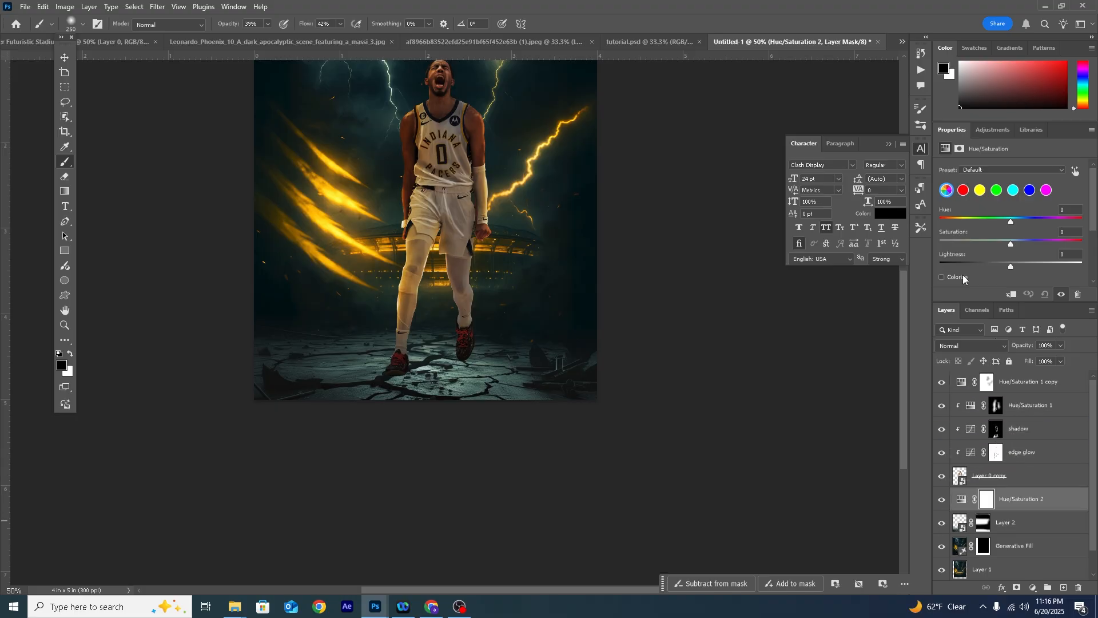
# - Colorize the background Hue/Saturation adjustment with hue 36 and saturation 73
pyautogui.click(942, 277)
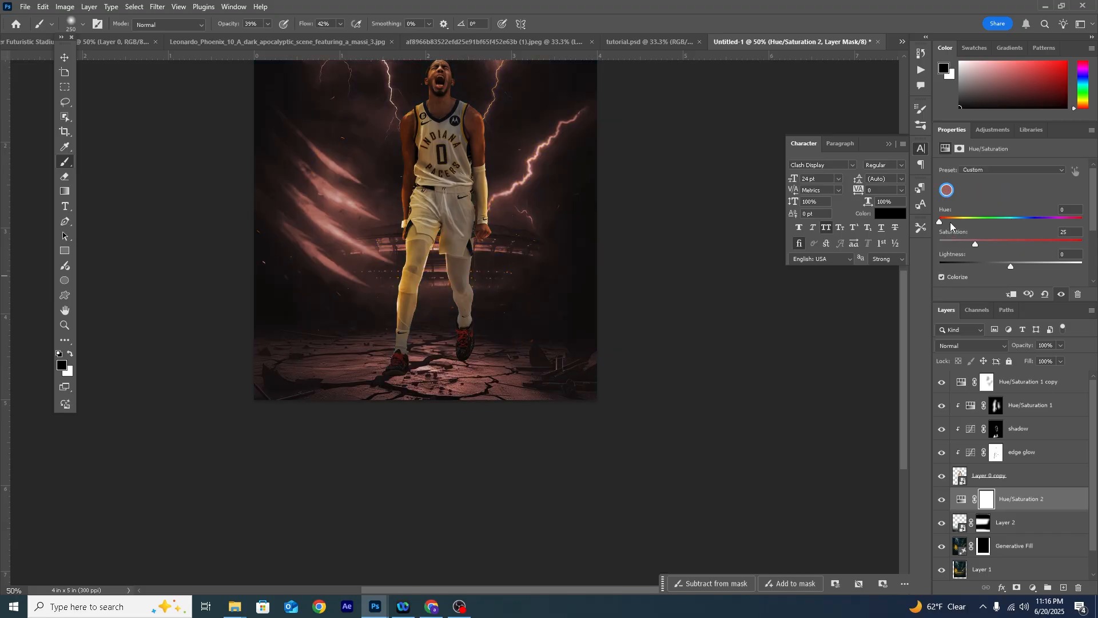
pyautogui.moveTo(949, 221); pyautogui.dragTo(1024, 239)
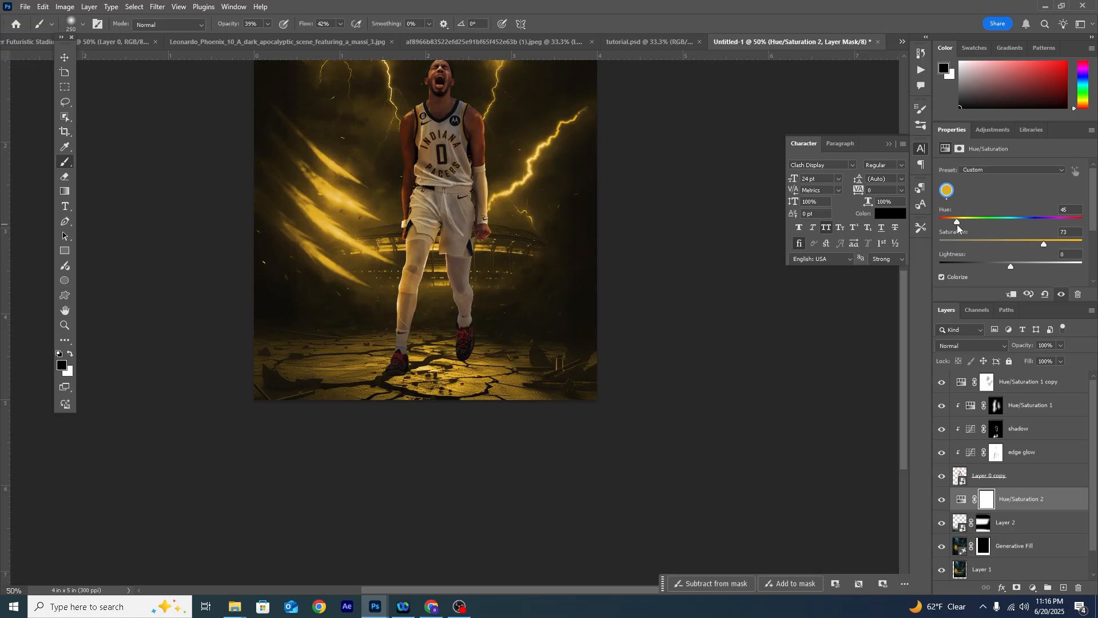
pyautogui.moveTo(959, 222); pyautogui.dragTo(953, 223)
# - Invert the background adjustment's mask to black and paint the orange tint onto the cracked ground with a white 250 px brush
pyautogui.click(985, 502)
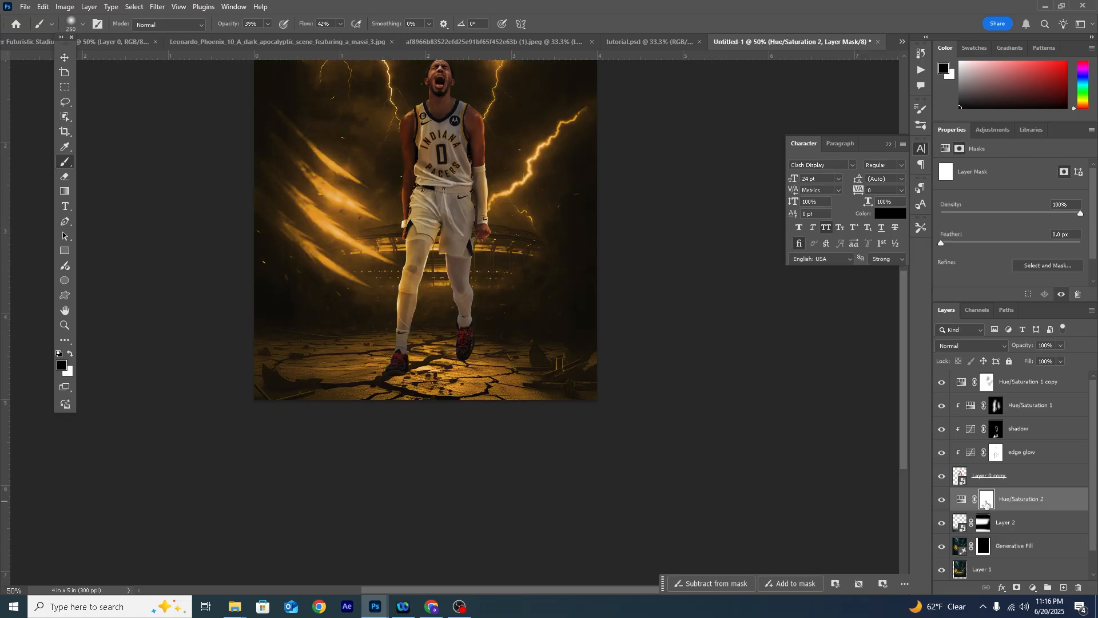
pyautogui.hotkey('ctrl', 'i')
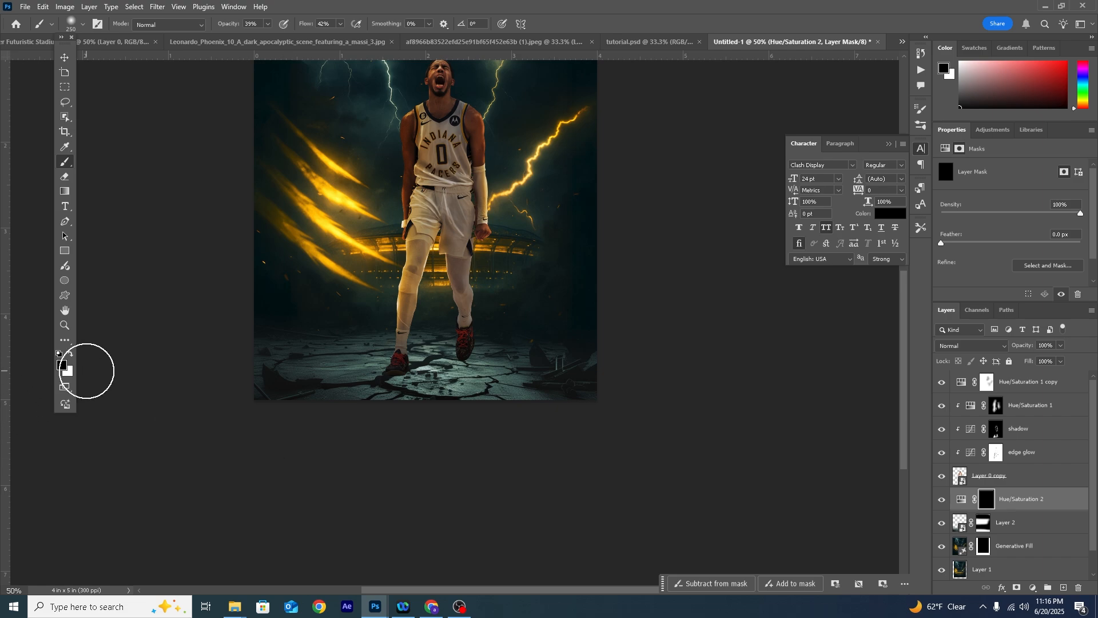
pyautogui.click(70, 355)
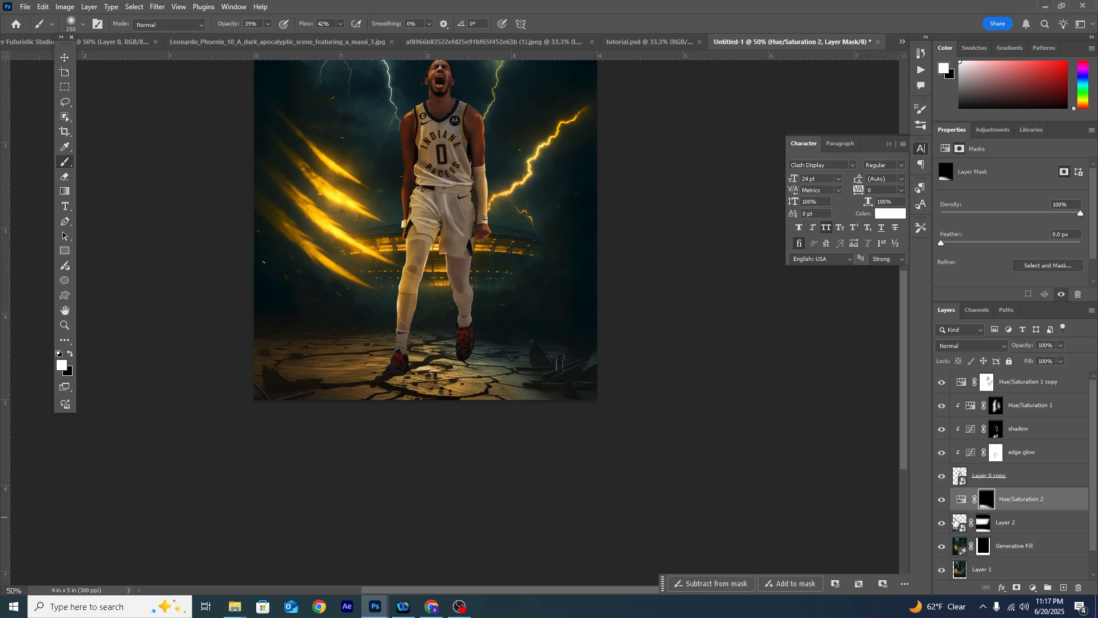
# - Add a Curves adjustment directly below the player's layer and lower its highlight end and upper midtones to darken the background
pyautogui.click(961, 499)
pyautogui.click(1033, 587)
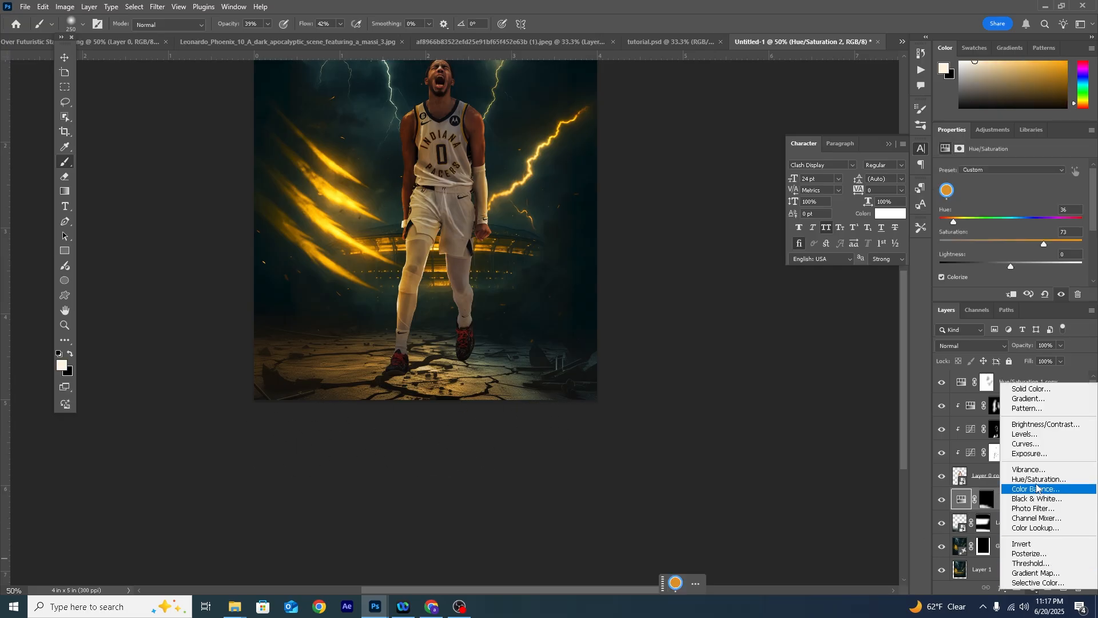
pyautogui.click(1032, 446)
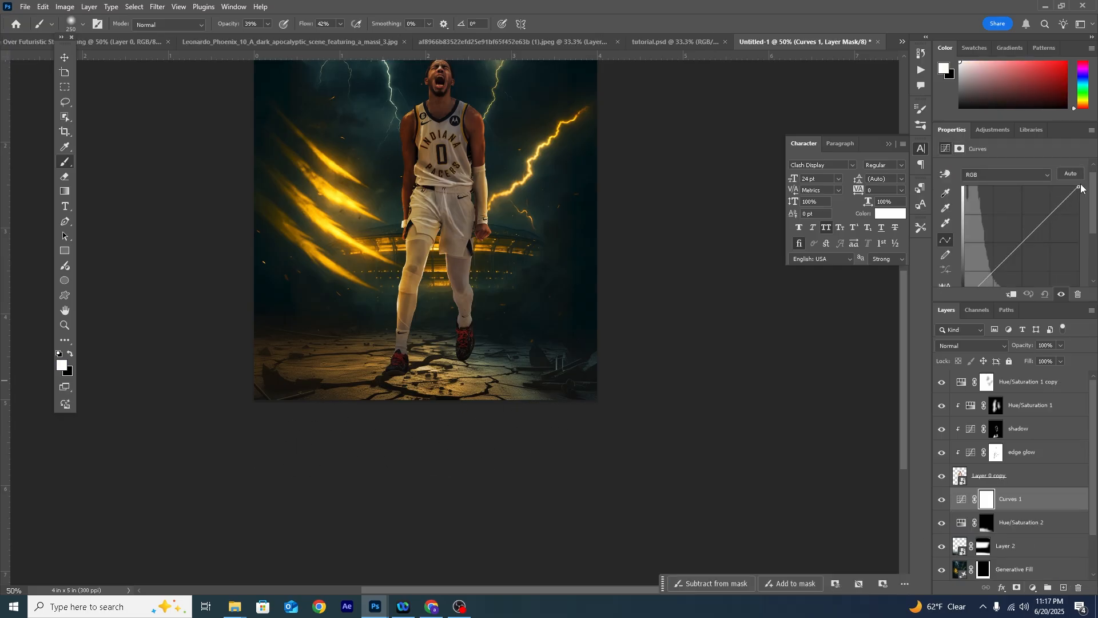
pyautogui.moveTo(1078, 186); pyautogui.dragTo(1093, 201)
pyautogui.click(1043, 243)
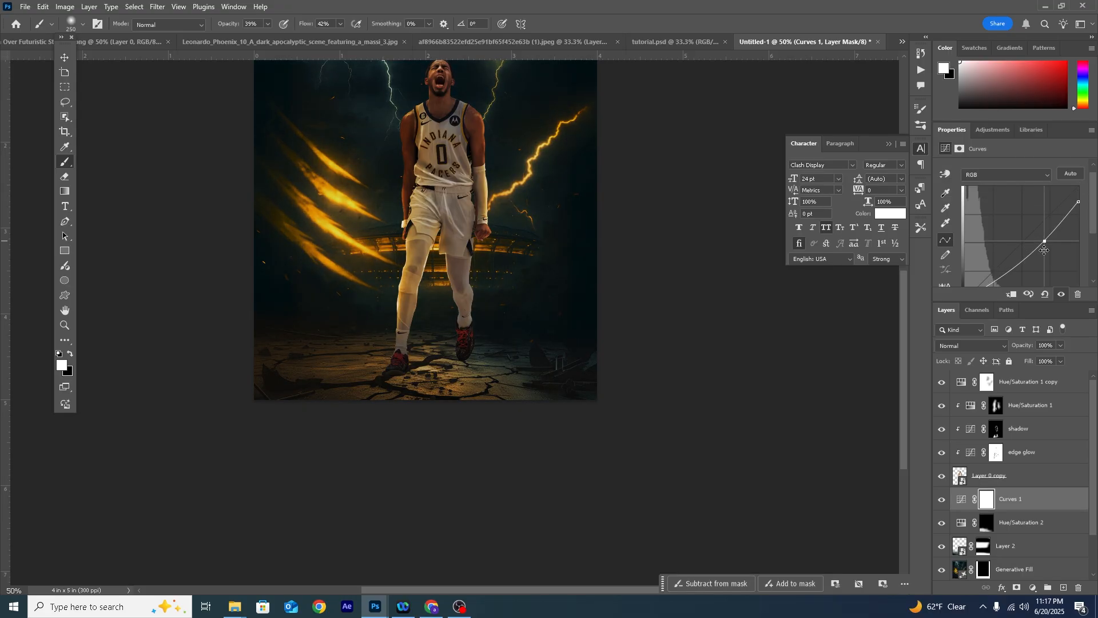
# - Paint the Curves mask with a black 100 px brush at 100% opacity over the orange streaks, stadium lights and lightning bolts to restore their brightness
pyautogui.click(988, 504)
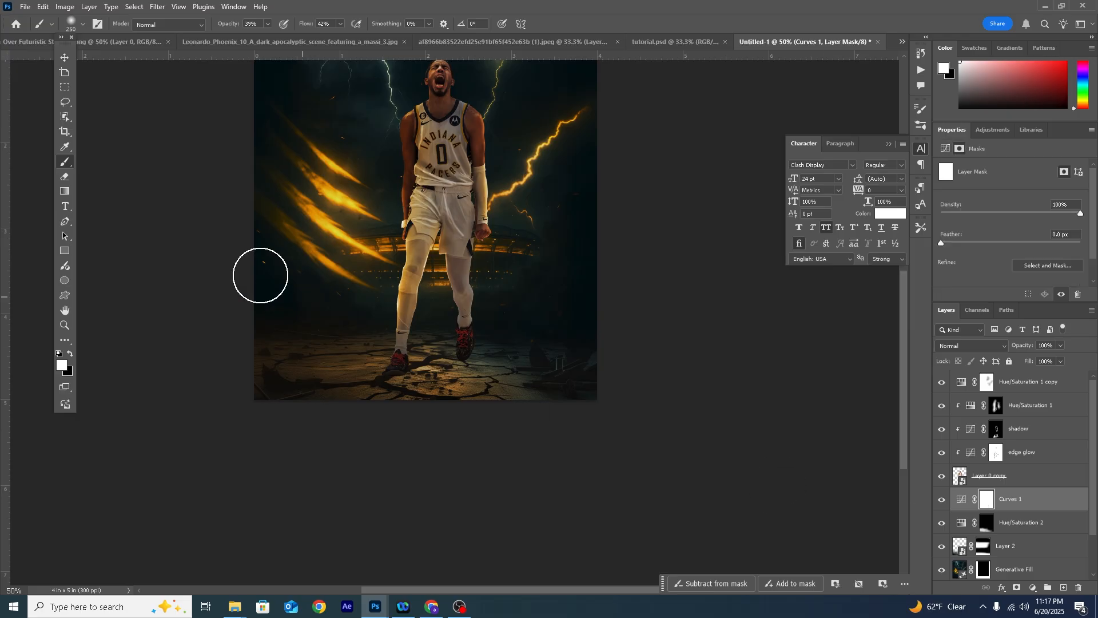
pyautogui.scroll(3, 275, 365)
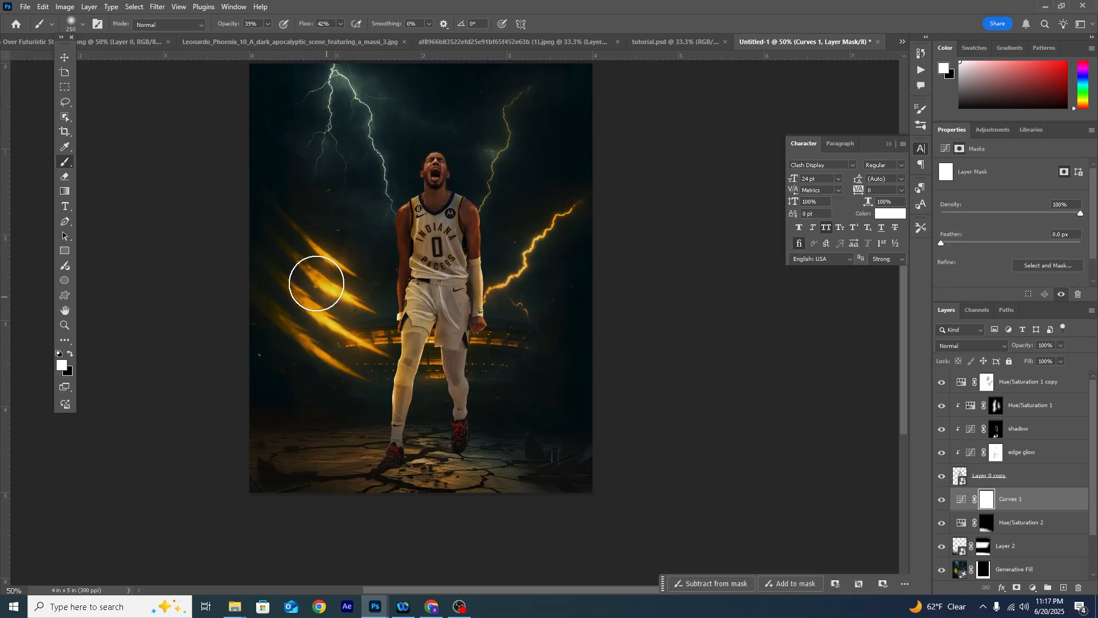
pyautogui.click(72, 355)
pyautogui.press('[')
pyautogui.press('[')
pyautogui.press('[')
pyautogui.press('[')
pyautogui.press('[')
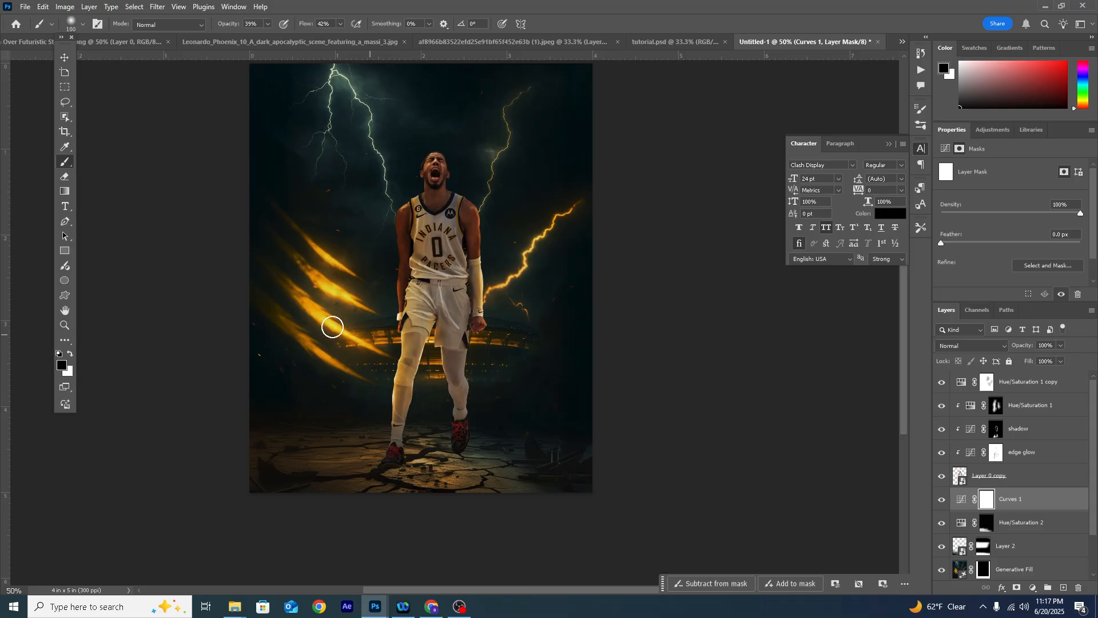
pyautogui.click(267, 24)
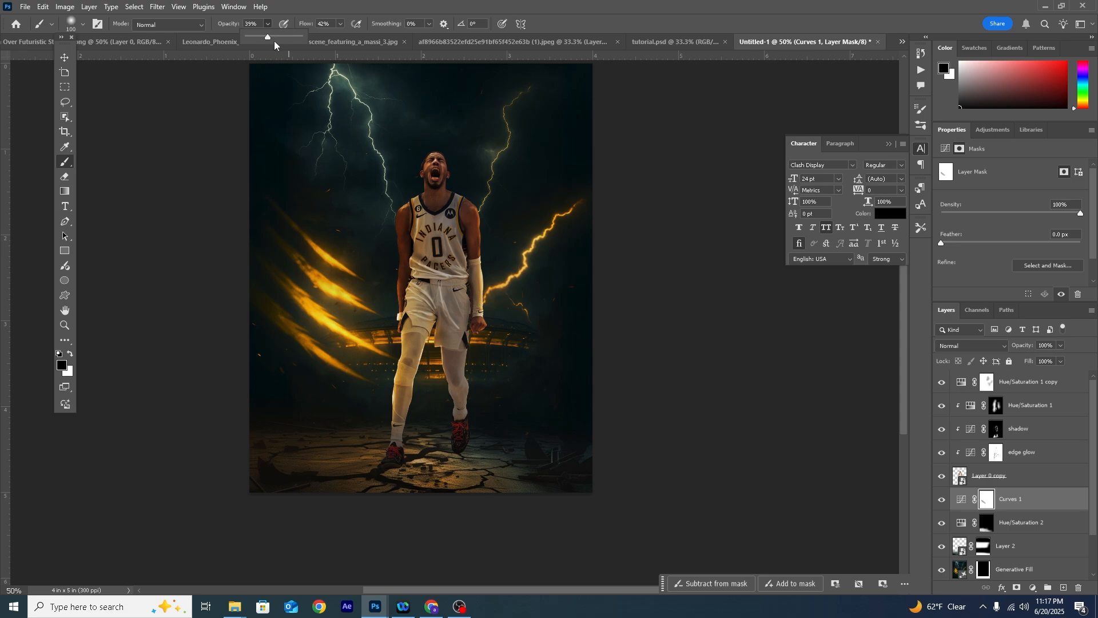
pyautogui.moveTo(312, 295)
pyautogui.mouseDown()
pyautogui.moveTo(372, 343)
pyautogui.moveTo(321, 299)
pyautogui.moveTo(335, 293)
pyautogui.moveTo(372, 339)
pyautogui.moveTo(350, 356)
pyautogui.moveTo(299, 305)
pyautogui.moveTo(337, 357)
pyautogui.moveTo(291, 336)
pyautogui.moveTo(405, 408)
pyautogui.moveTo(358, 369)
pyautogui.moveTo(356, 344)
pyautogui.moveTo(373, 331)
pyautogui.moveTo(420, 355)
pyautogui.moveTo(438, 336)
pyautogui.moveTo(430, 331)
pyautogui.moveTo(425, 384)
pyautogui.moveTo(488, 351)
pyautogui.moveTo(466, 345)
pyautogui.moveTo(532, 343)
pyautogui.moveTo(494, 299)
pyautogui.moveTo(571, 198)
pyautogui.mouseUp()
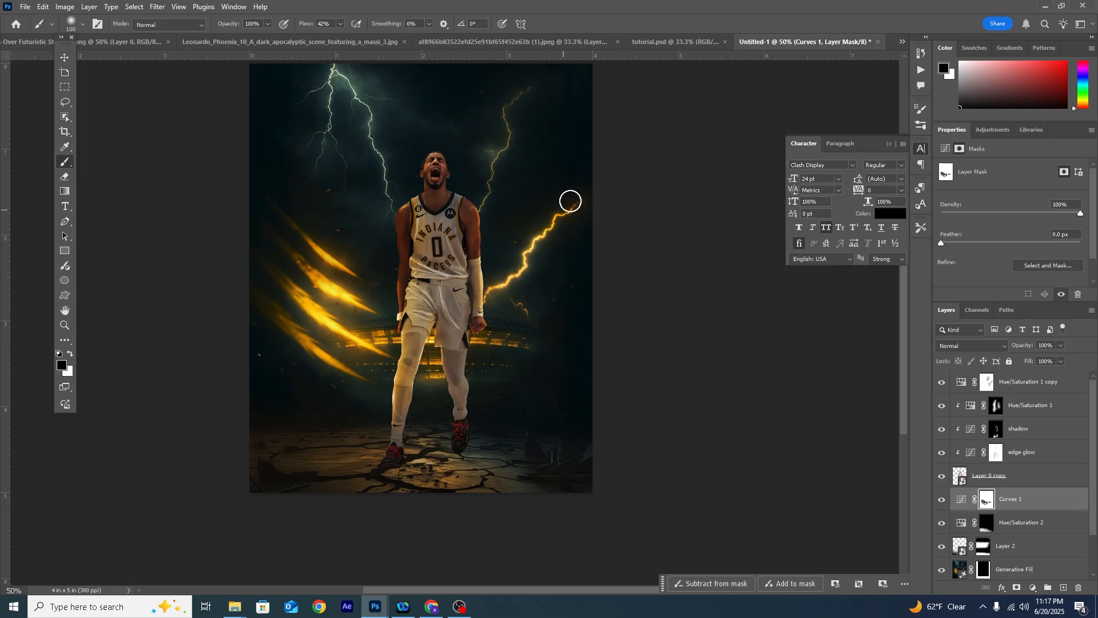
pyautogui.moveTo(532, 89)
pyautogui.mouseDown()
pyautogui.moveTo(510, 93)
pyautogui.moveTo(478, 241)
pyautogui.mouseUp()
pyautogui.moveTo(393, 220)
pyautogui.mouseDown()
pyautogui.moveTo(381, 143)
pyautogui.moveTo(340, 60)
pyautogui.moveTo(321, 164)
pyautogui.mouseUp()
pyautogui.moveTo(386, 182); pyautogui.dragTo(394, 242)
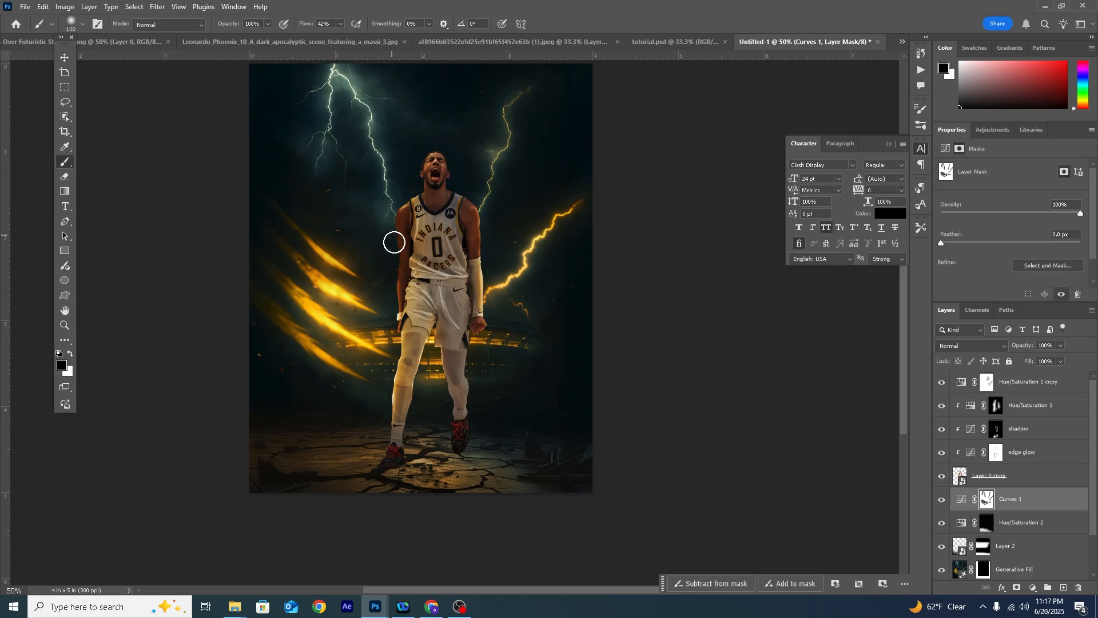
# - Compare the poster with and without the background Curves darkening and review the overall composition
pyautogui.click(943, 501)
pyautogui.click(942, 501)
pyautogui.hotkey('ctrl', '-')
pyautogui.hotkey('ctrl', '-')
pyautogui.hotkey('ctrl', '+')
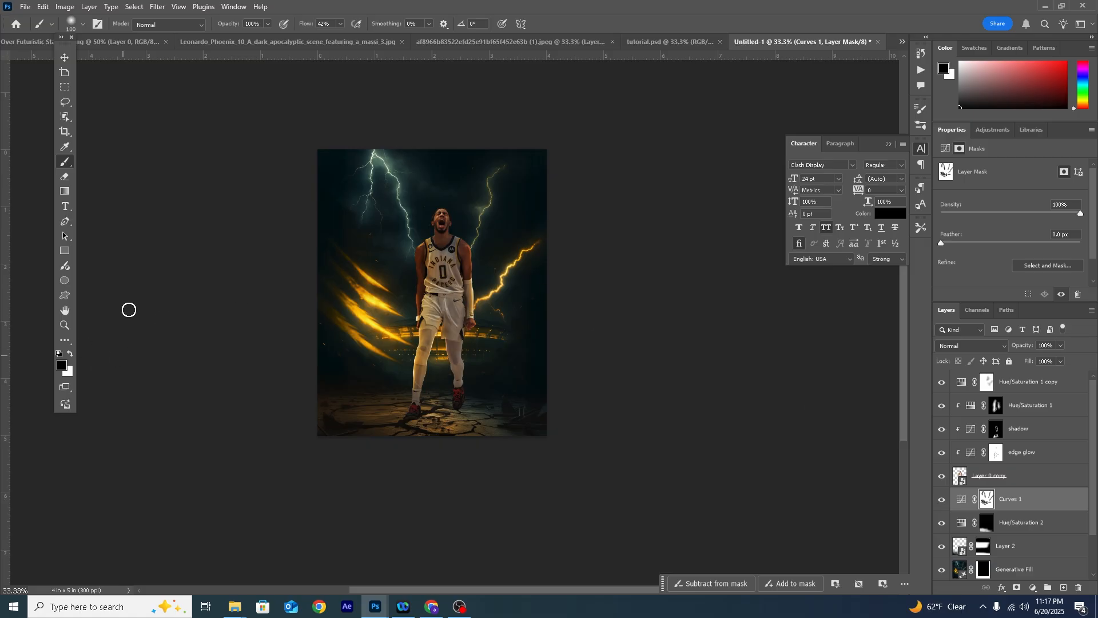
pyautogui.click(65, 57)
pyautogui.click(765, 400)
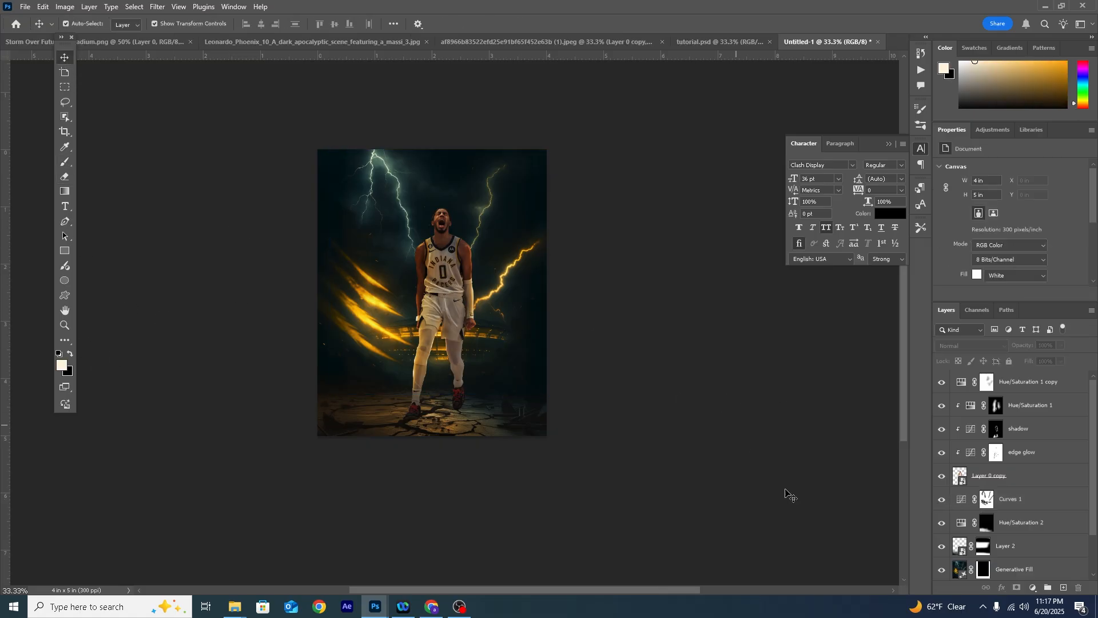
pyautogui.click(947, 483)
pyautogui.click(694, 451)
pyautogui.moveTo(471, 303); pyautogui.dragTo(413, 291)
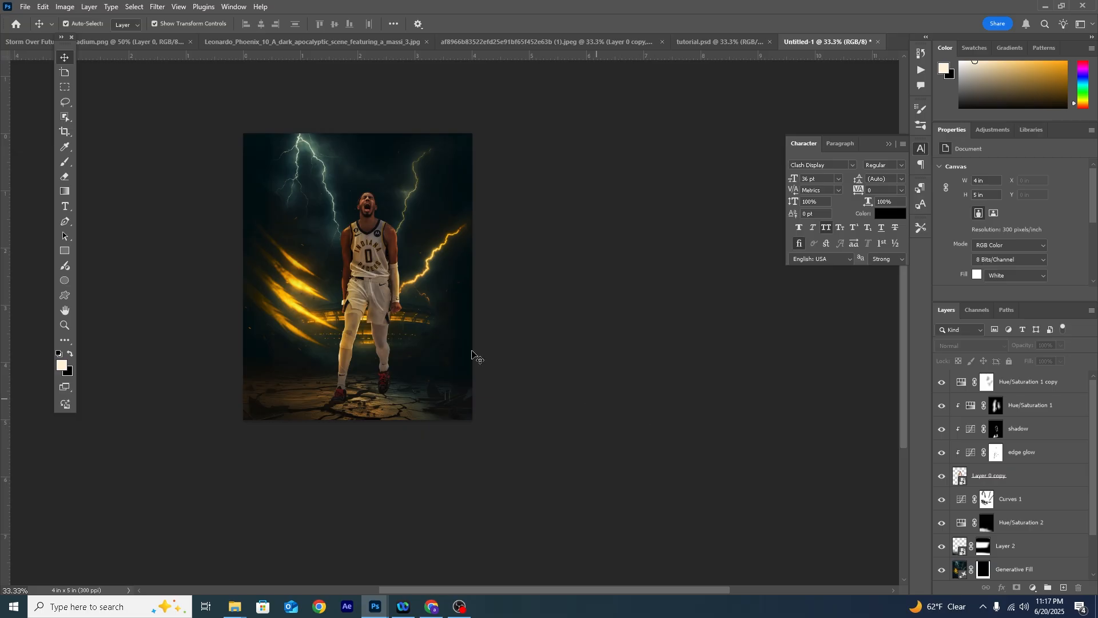
# - Open the Camera Raw Filter for the player's layer and set Shadows to +50 and Highlights to -55
pyautogui.scroll(-3, 979, 516)
pyautogui.click(961, 438)
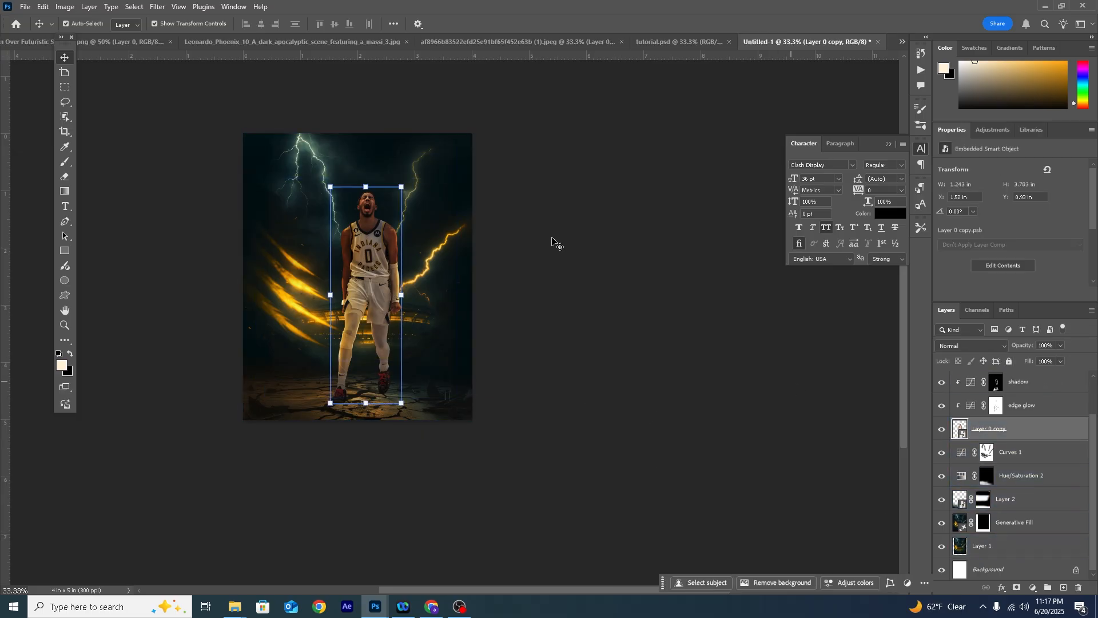
pyautogui.click(152, 10)
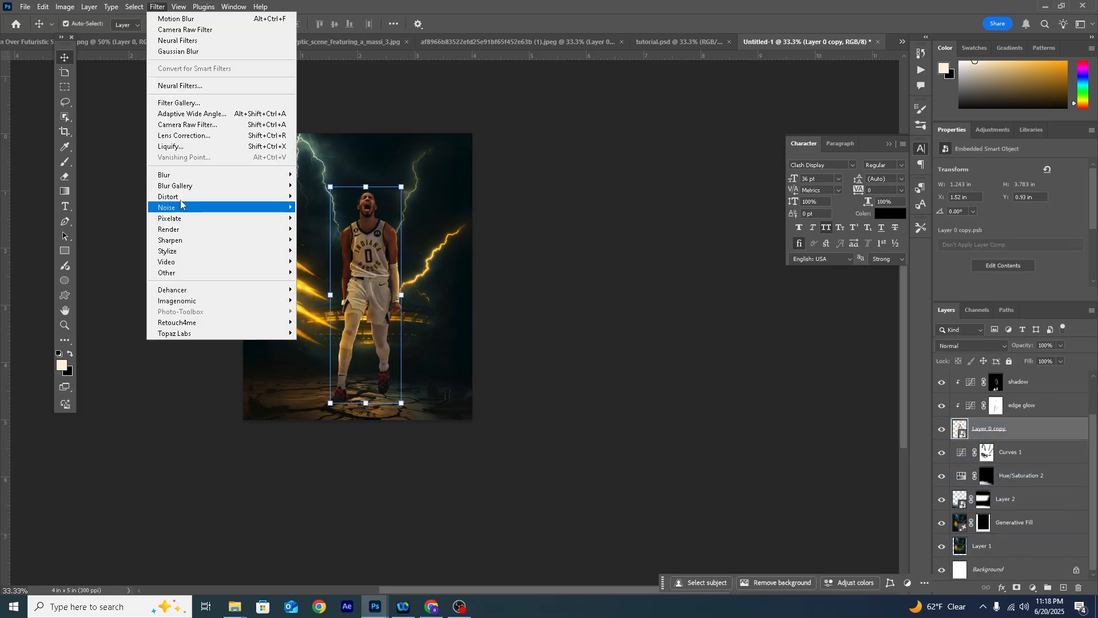
pyautogui.click(183, 129)
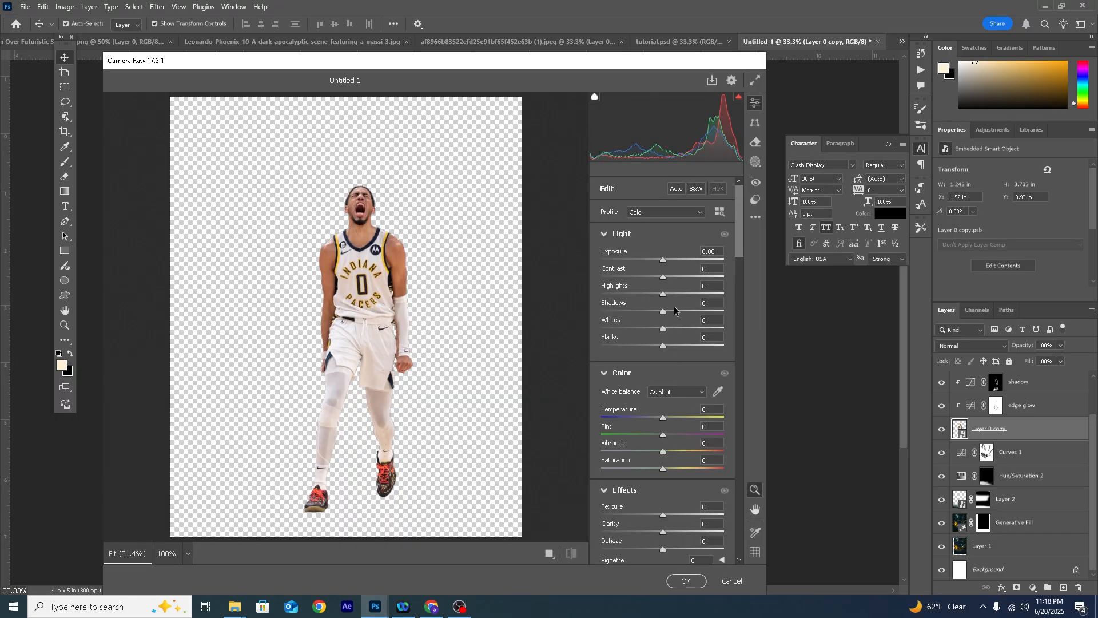
pyautogui.moveTo(696, 312); pyautogui.dragTo(688, 312)
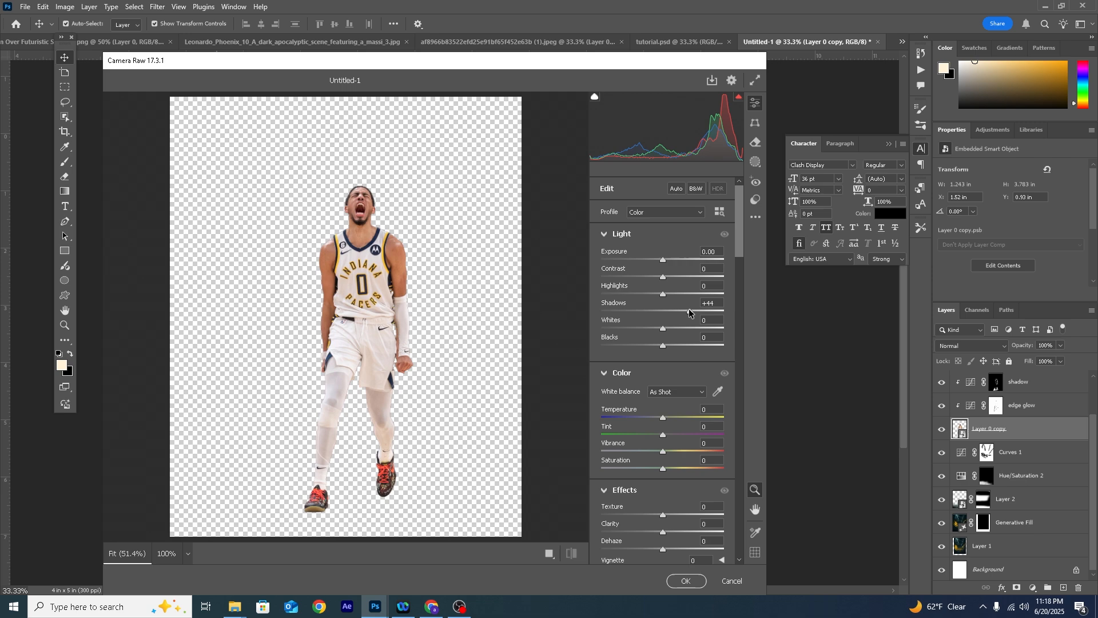
pyautogui.click(632, 293)
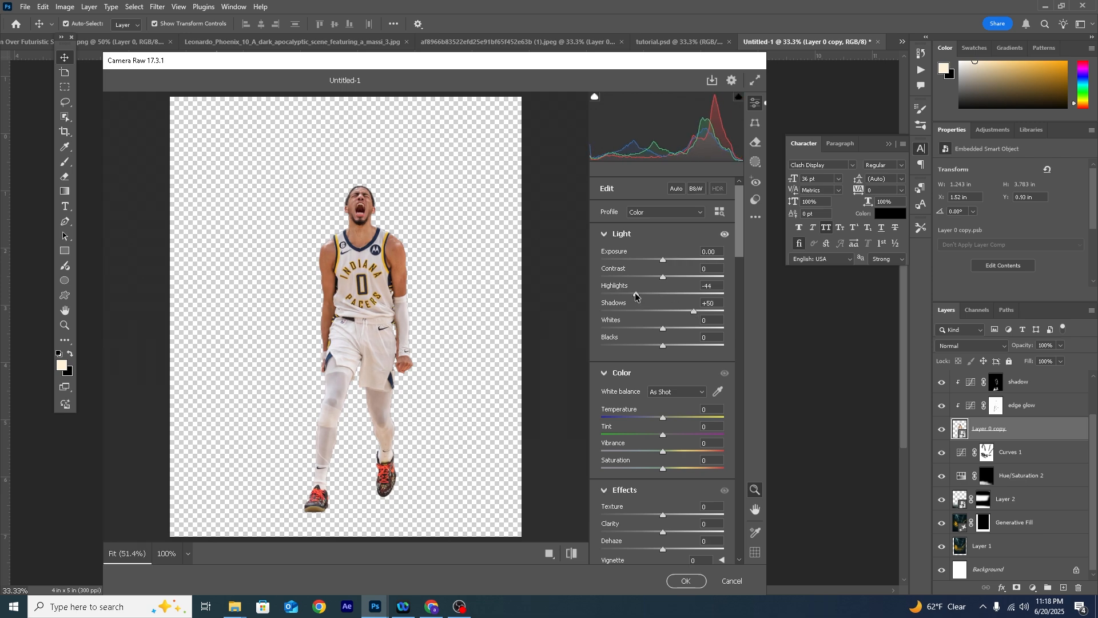
pyautogui.moveTo(630, 296); pyautogui.dragTo(629, 296)
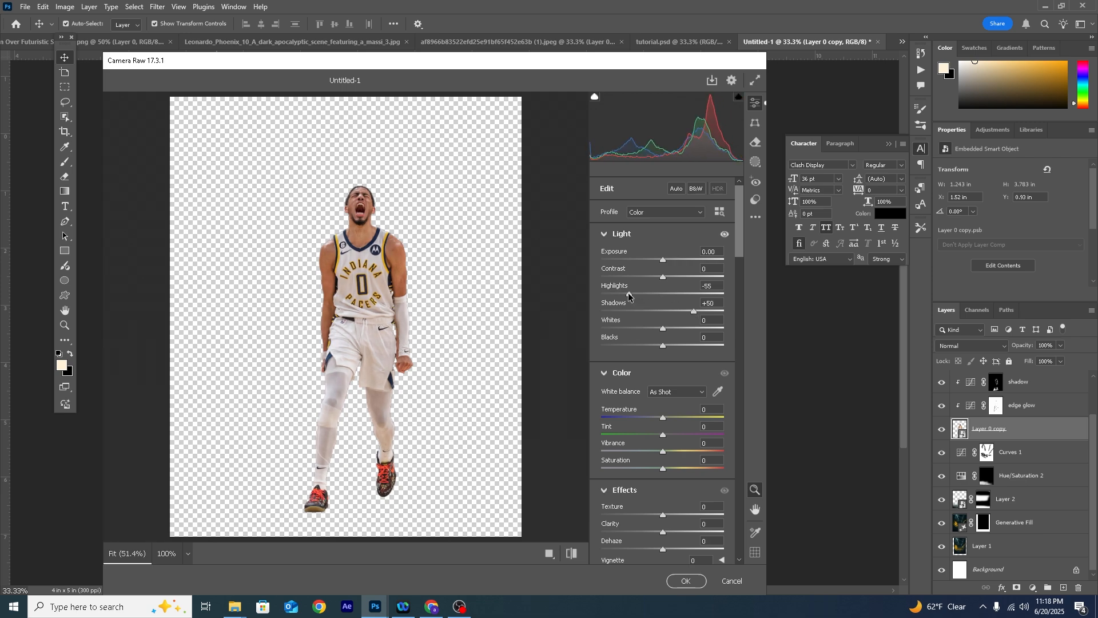
# - Set the player's Vibrance to -27, Clarity to +51 and Texture to +38 in the Camera Raw filter
pyautogui.scroll(-2, 634, 408)
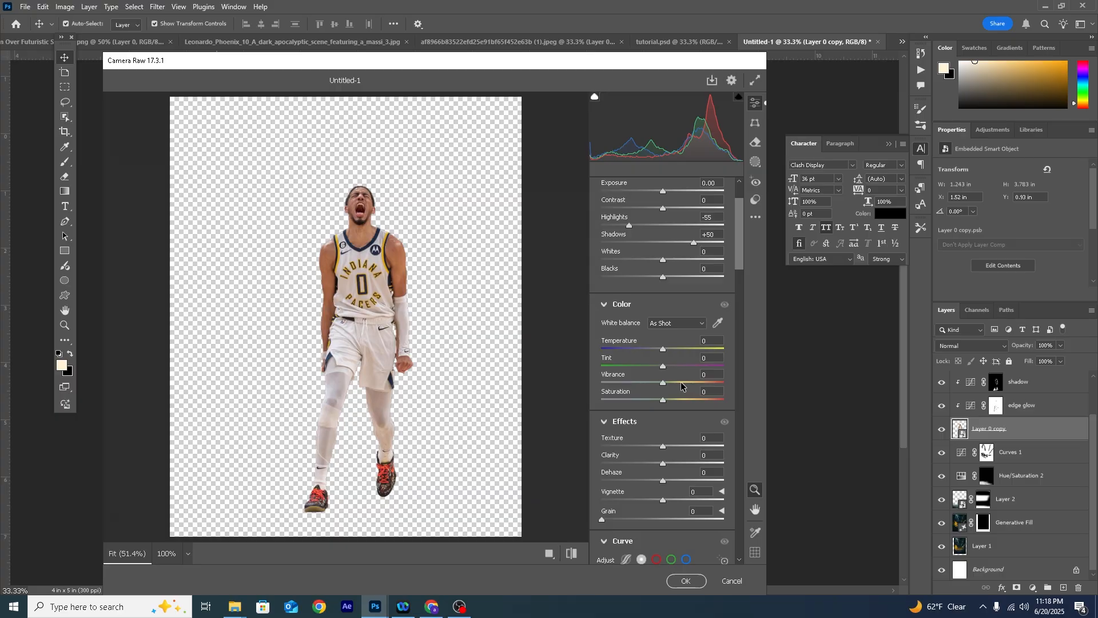
pyautogui.moveTo(665, 383); pyautogui.dragTo(646, 383)
pyautogui.click(690, 465)
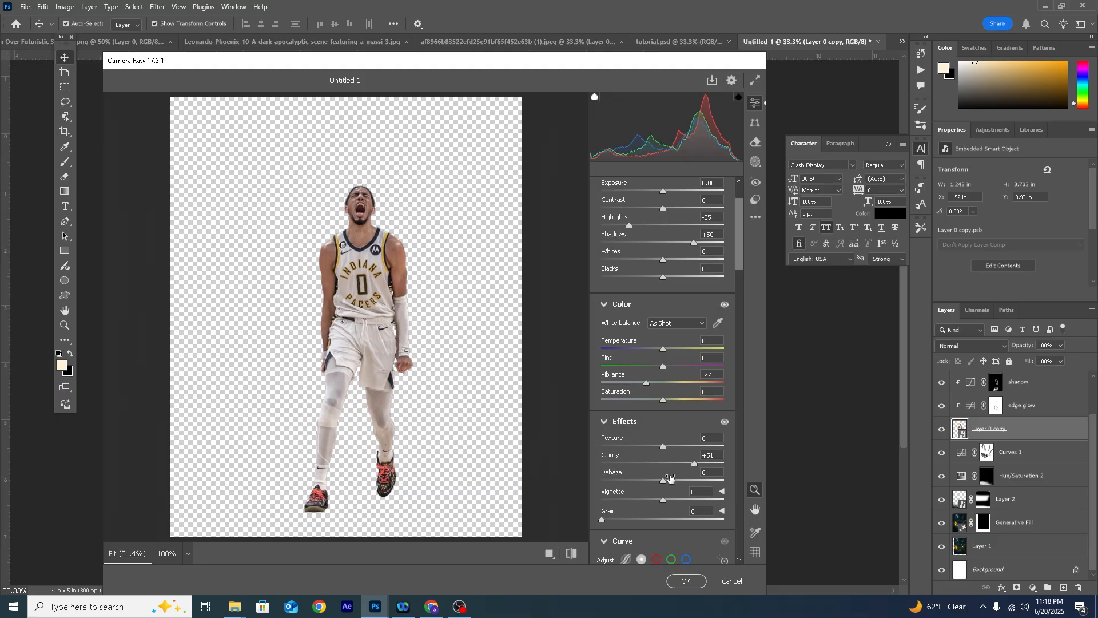
pyautogui.click(684, 446)
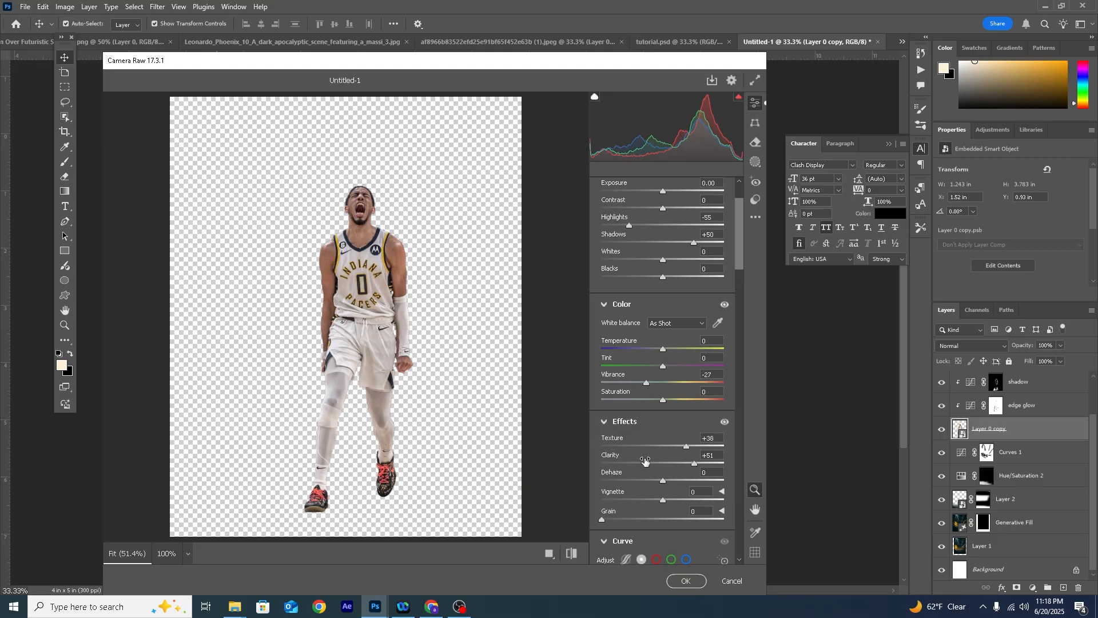
# - Set the player's Sharpening to 38, Noise Reduction to 32 and Color Noise Reduction to 36
pyautogui.scroll(-10, 645, 461)
pyautogui.scroll(-8, 636, 461)
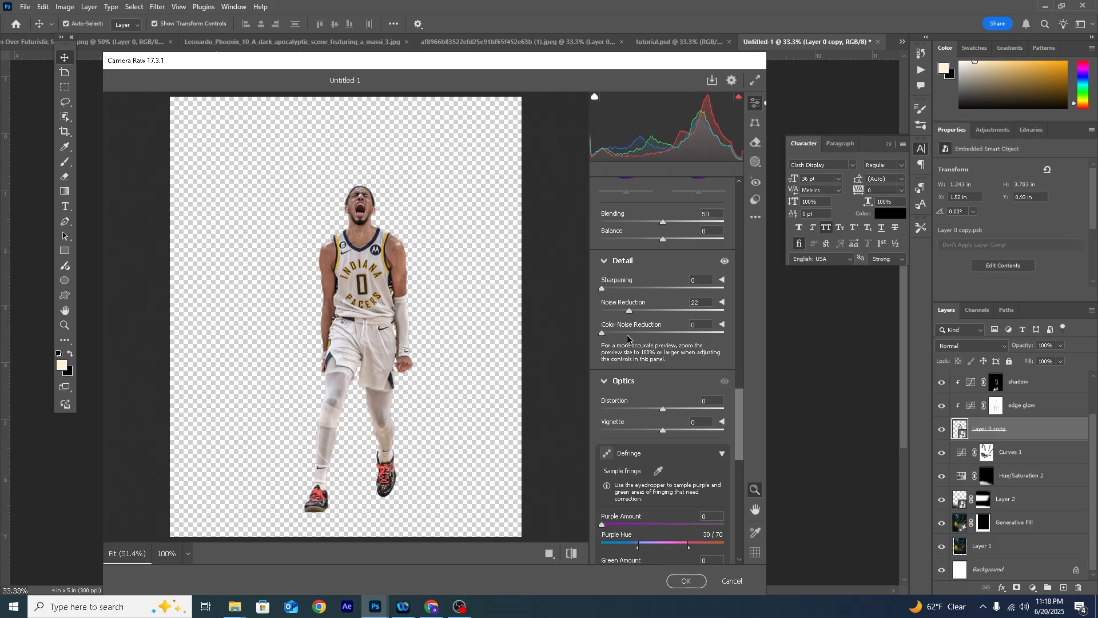
pyautogui.click(382, 236)
pyautogui.click(417, 244)
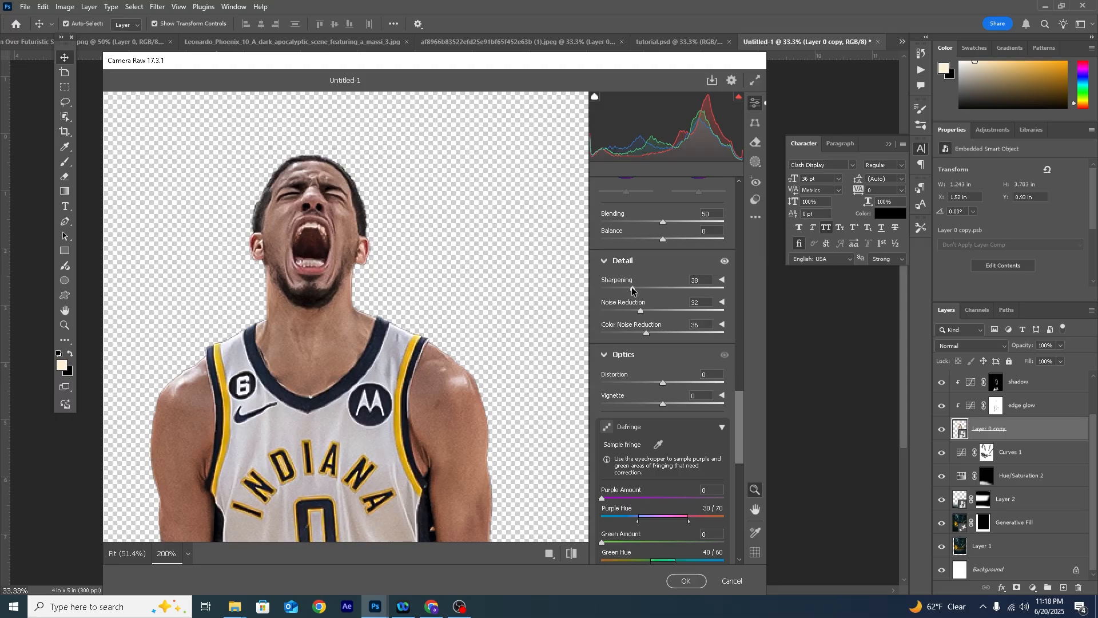
# - Refine the player's light with Highlights -70, Shadows +58 and Whites +7, and apply the Camera Raw filter
pyautogui.scroll(15, 632, 292)
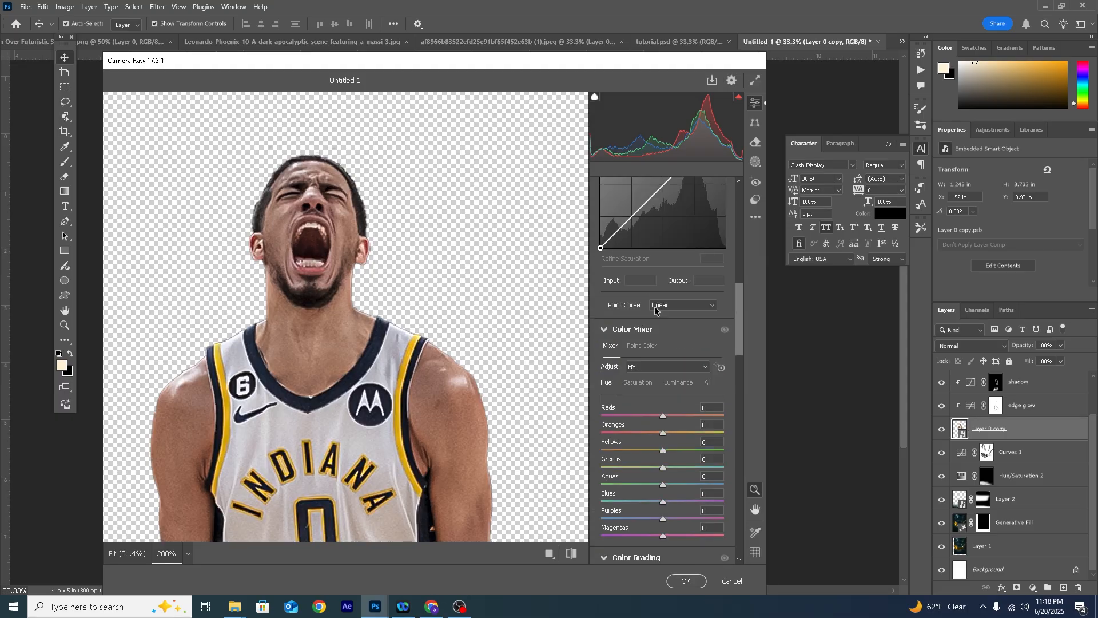
pyautogui.scroll(10, 653, 308)
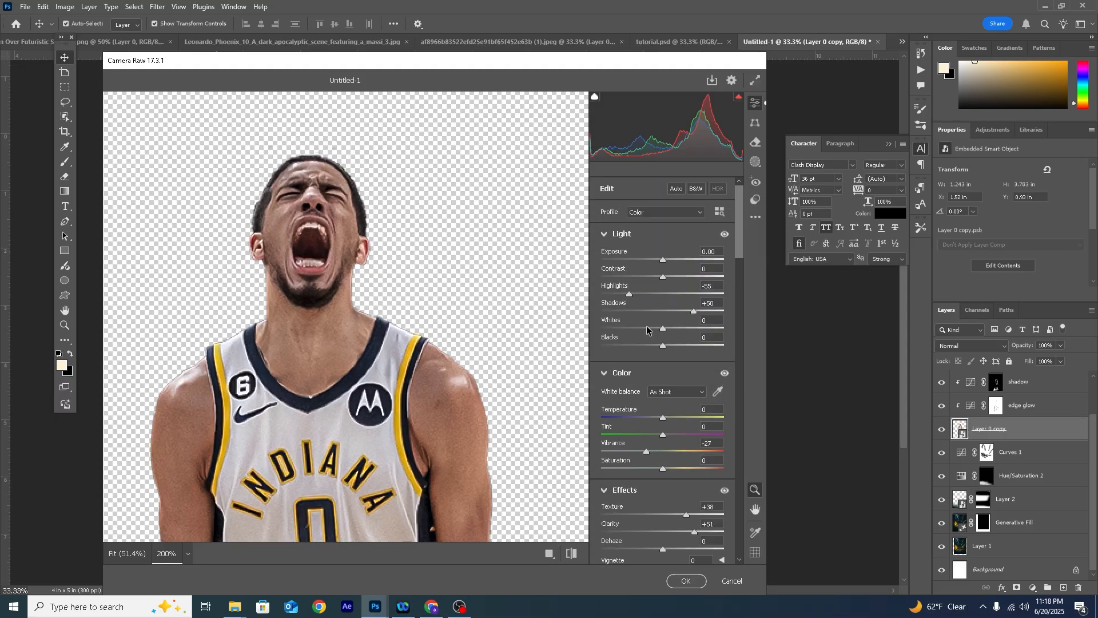
pyautogui.moveTo(613, 294); pyautogui.dragTo(620, 295)
pyautogui.moveTo(691, 313); pyautogui.dragTo(700, 312)
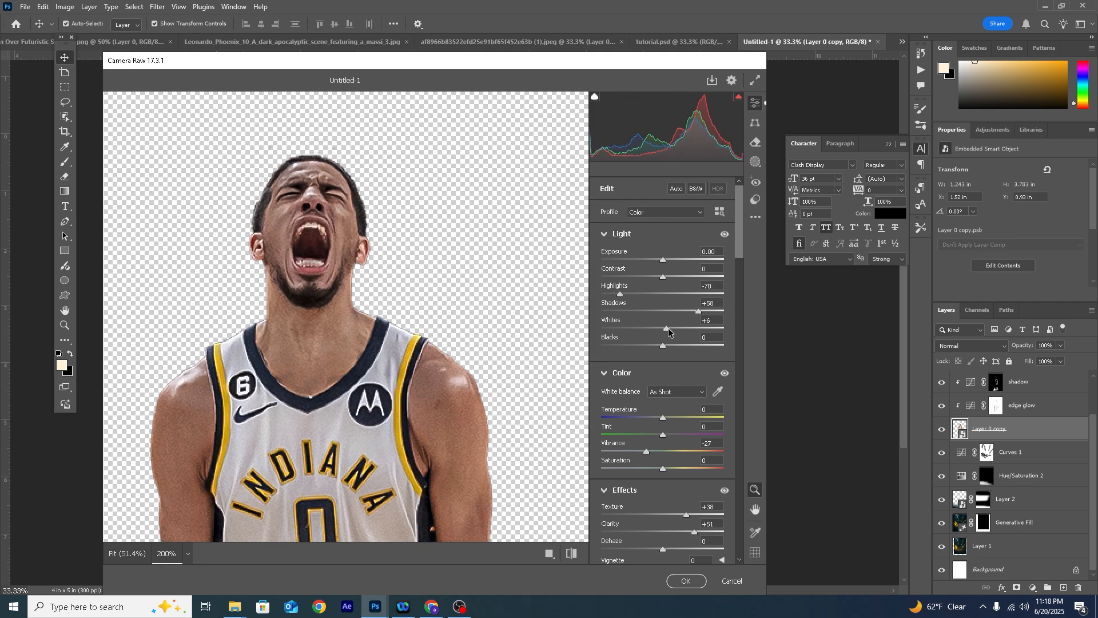
pyautogui.click(457, 338)
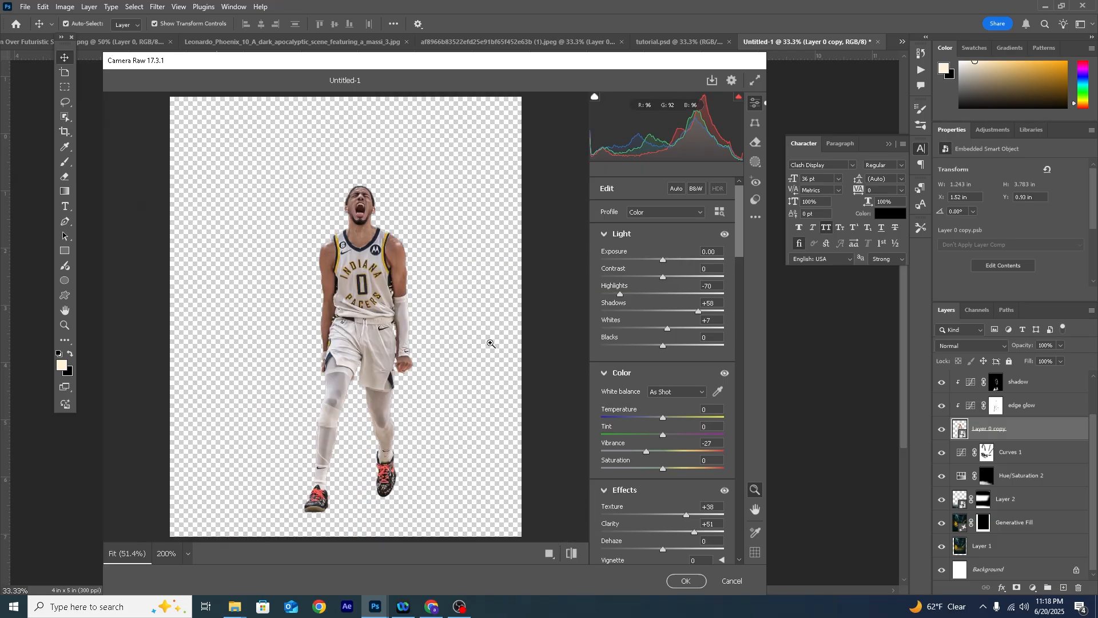
pyautogui.click(685, 581)
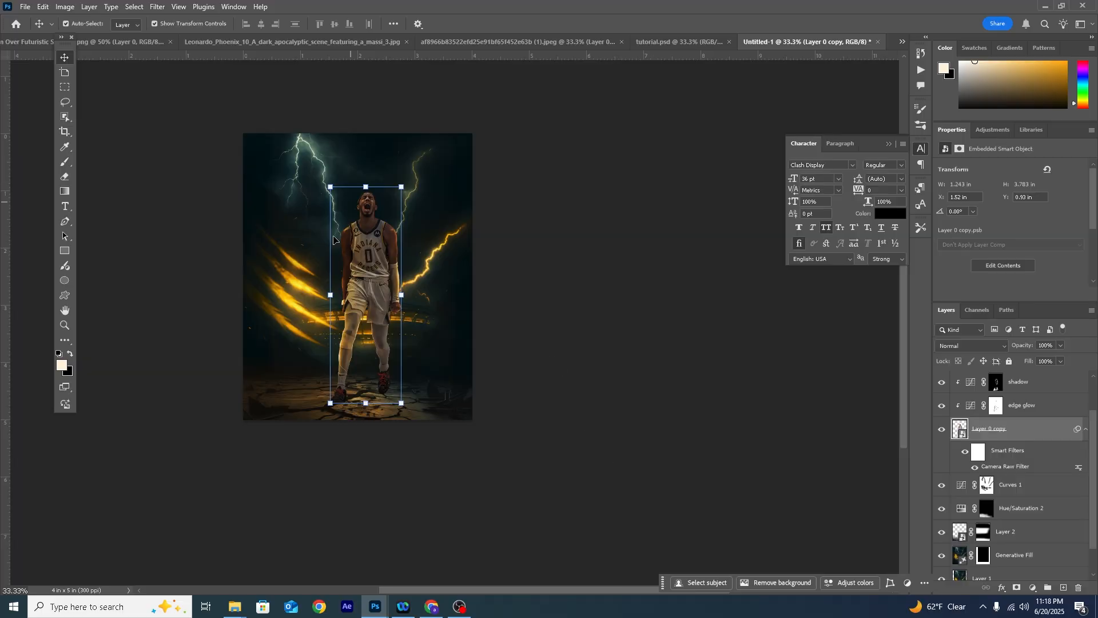
# - Add a Curves adjustment above all other layers and bend its curve upward to brighten the whole poster
pyautogui.scroll(2, 457, 357)
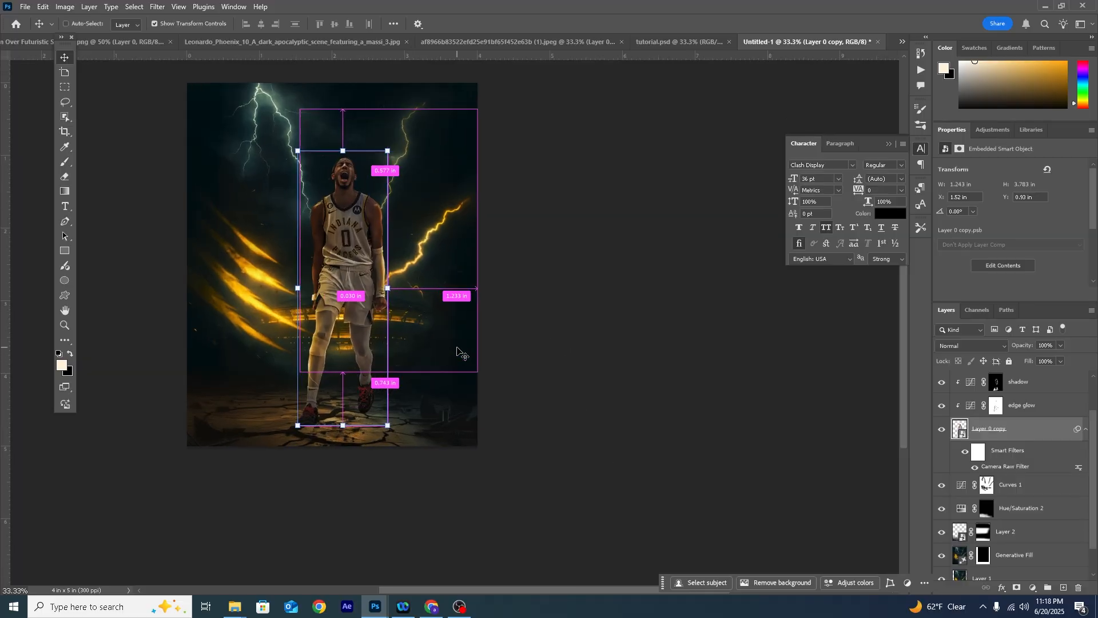
pyautogui.scroll(-1, 473, 341)
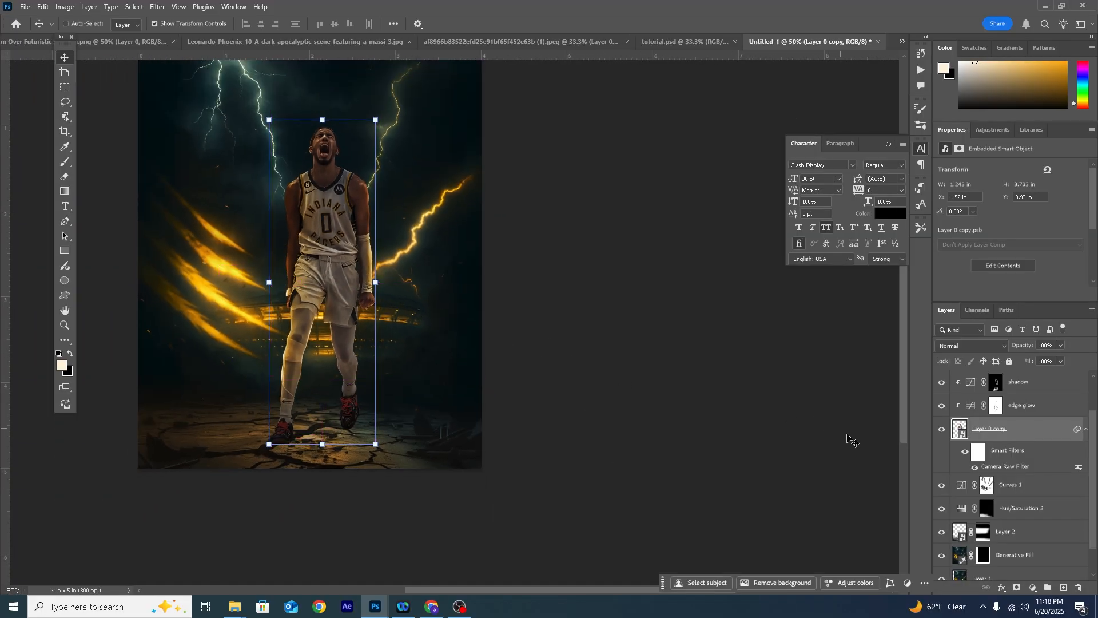
pyautogui.scroll(1, 1007, 457)
pyautogui.click(958, 432)
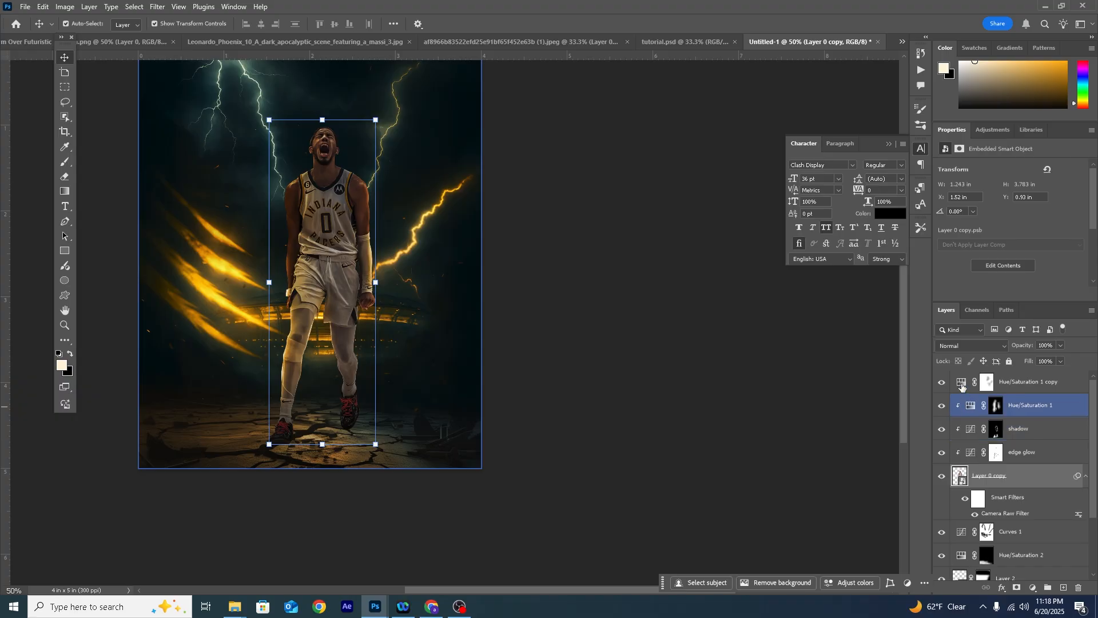
pyautogui.click(962, 383)
pyautogui.click(1032, 588)
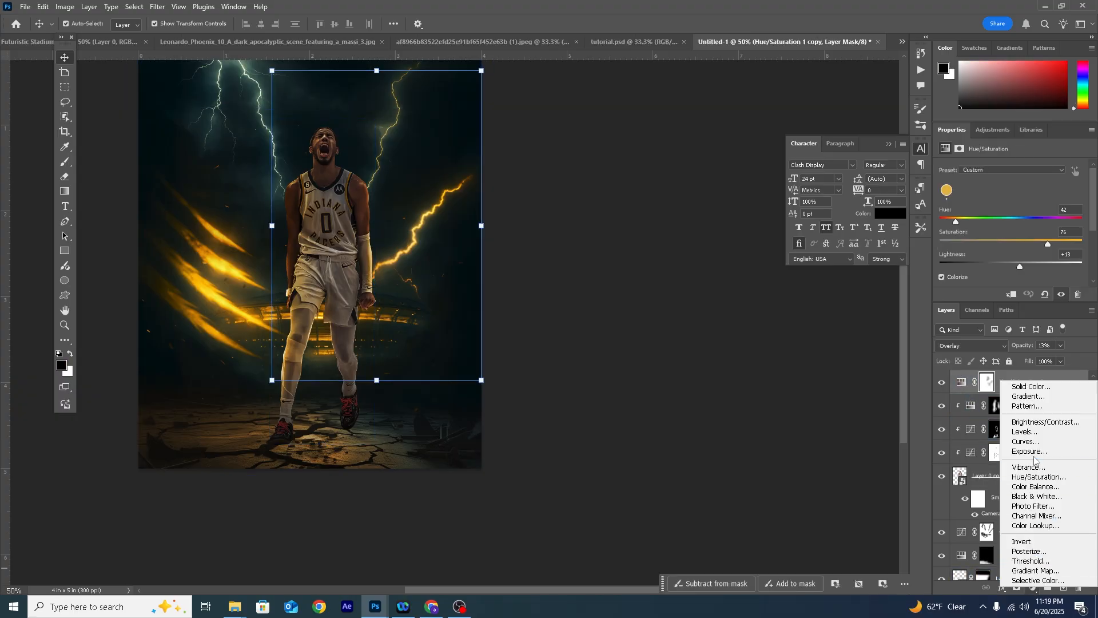
pyautogui.click(1024, 442)
pyautogui.moveTo(1058, 215); pyautogui.dragTo(1043, 210)
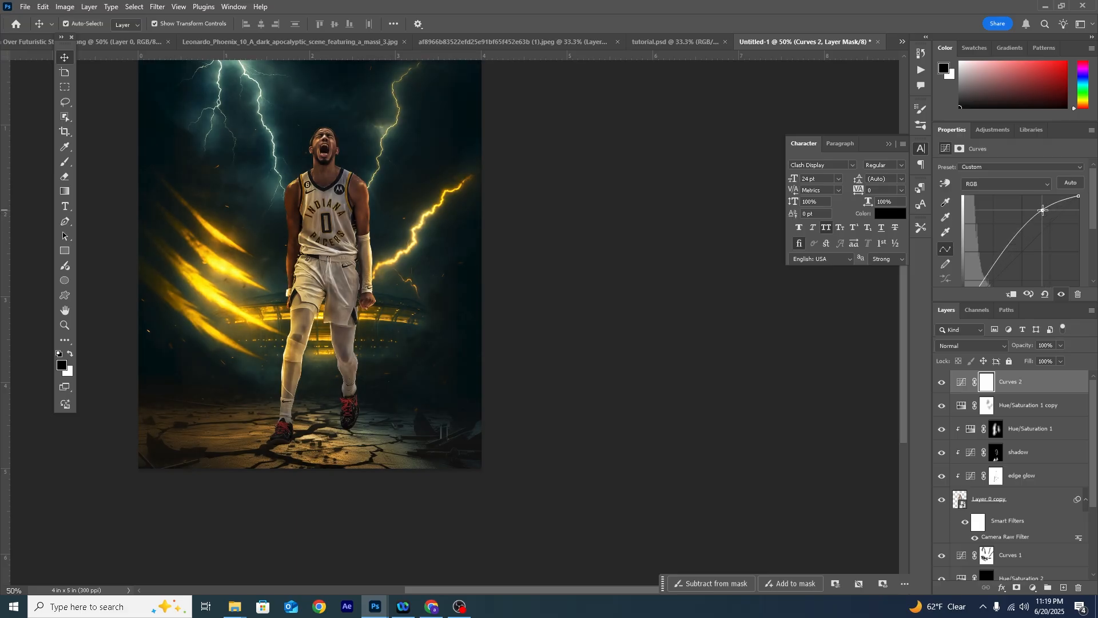
# - Paint black on the top Curves mask around the poster's edges with a large soft brush, about 600 px at 42% flow, to keep them dark
pyautogui.click(987, 381)
pyautogui.press('b')
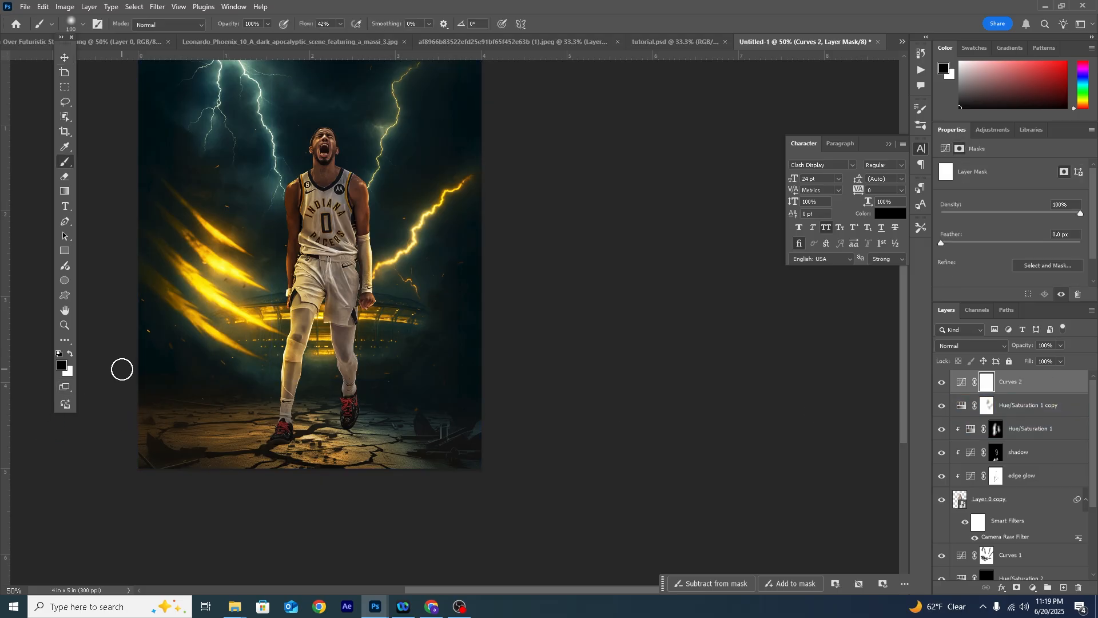
pyautogui.press(']')
pyautogui.press(']')
pyautogui.press(']')
pyautogui.press(']')
pyautogui.press(']')
pyautogui.press(']')
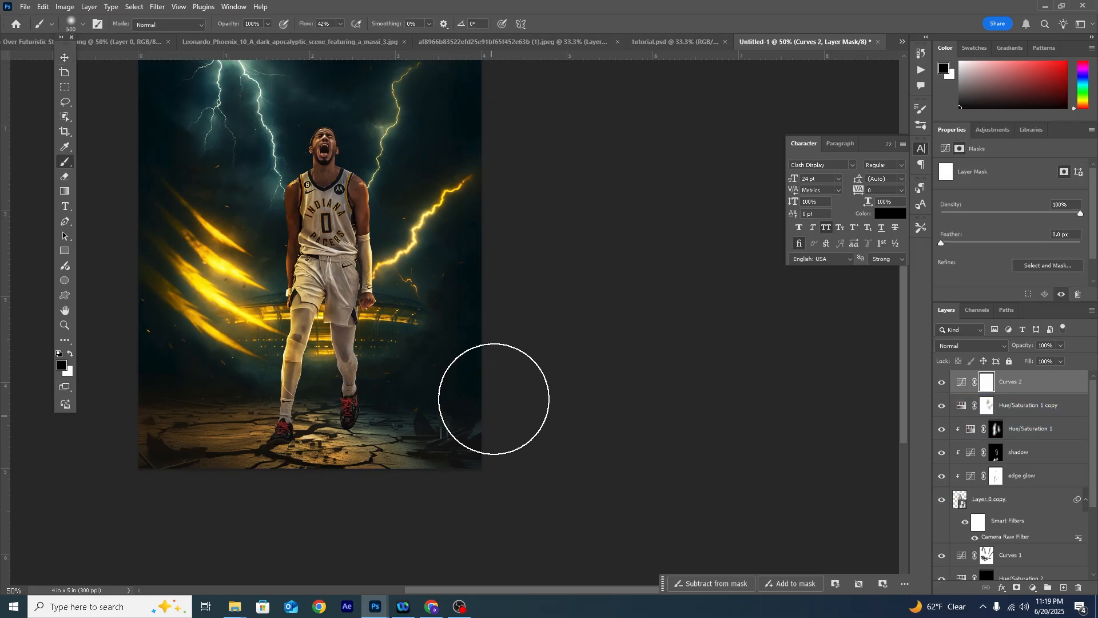
pyautogui.moveTo(487, 248); pyautogui.dragTo(350, 496)
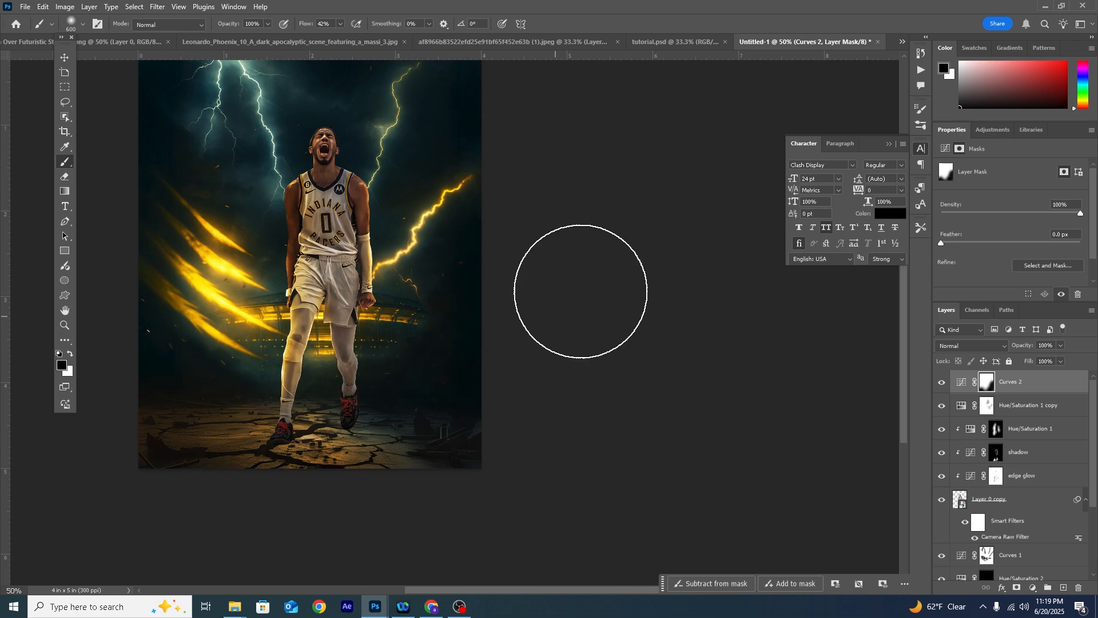
pyautogui.scroll(2, 526, 364)
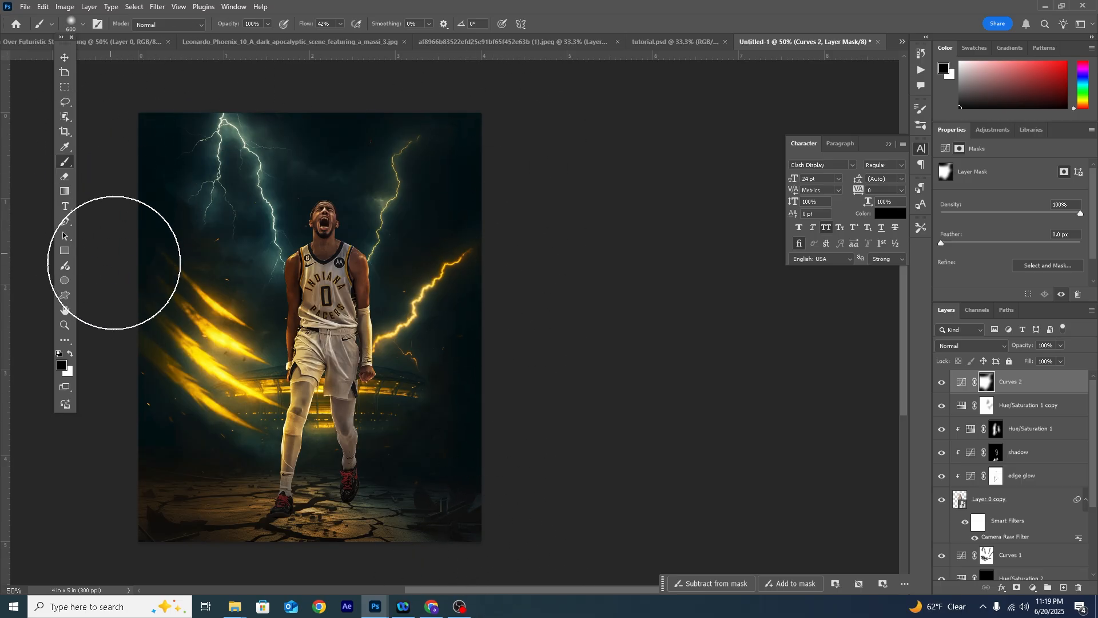
# - Stamp all visible layers into a new layer on top of the stack and convert it to a smart object
pyautogui.click(961, 384)
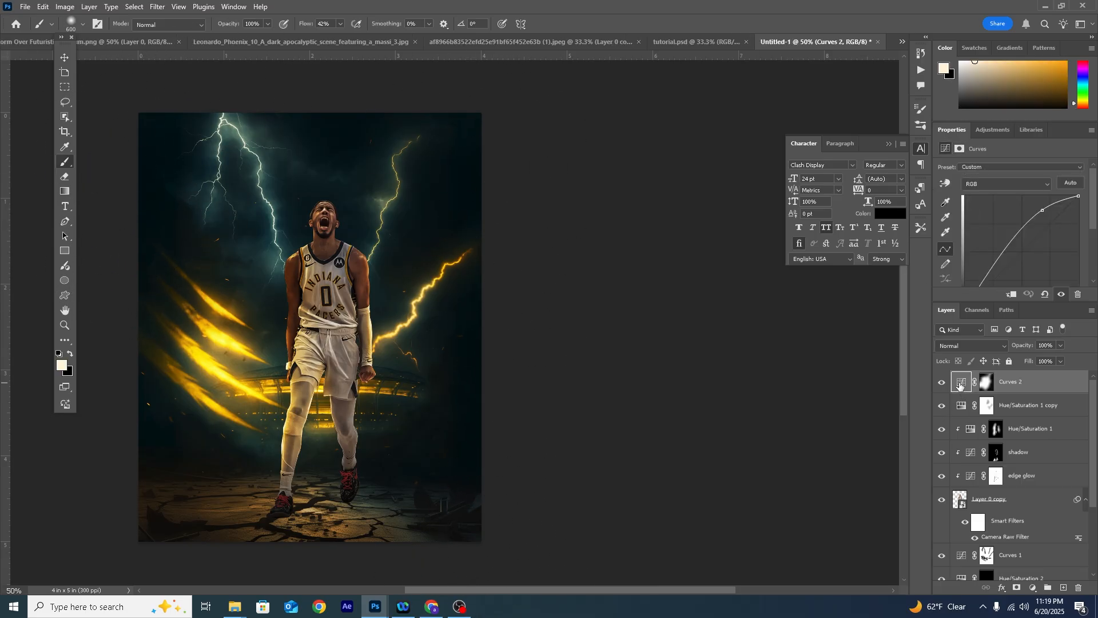
pyautogui.hotkey('ctrl', 'shift', 'alt', 'e')
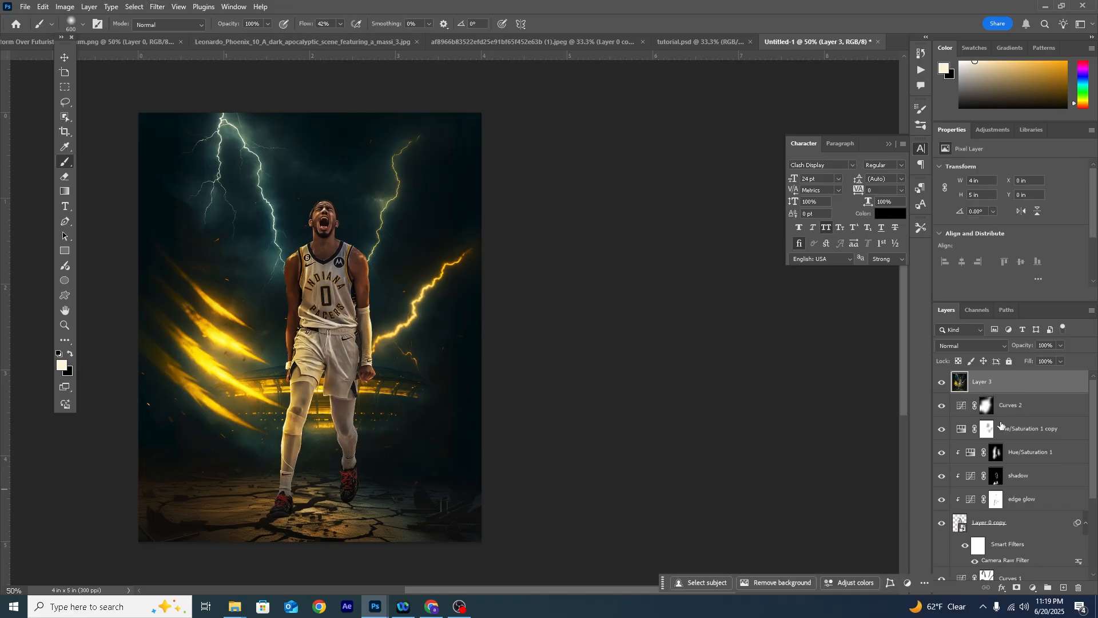
pyautogui.rightClick(1023, 384)
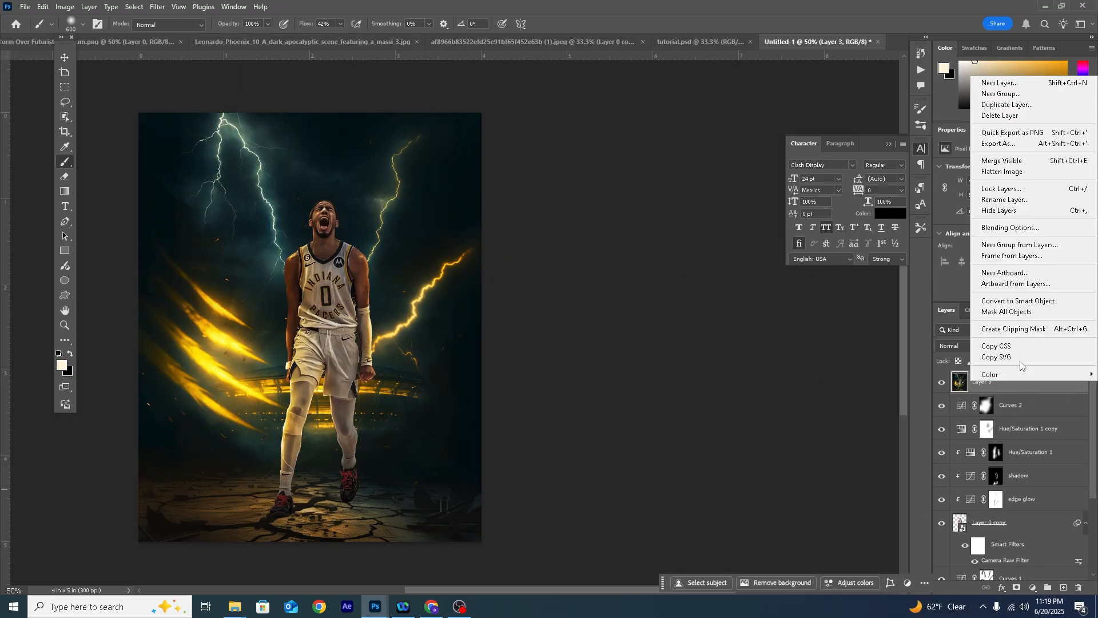
pyautogui.click(1024, 302)
# - Apply the Skin Smoothing neural filter to the player's face with Blur 54 and Smoothness +32, output as a smart filter
pyautogui.click(157, 7)
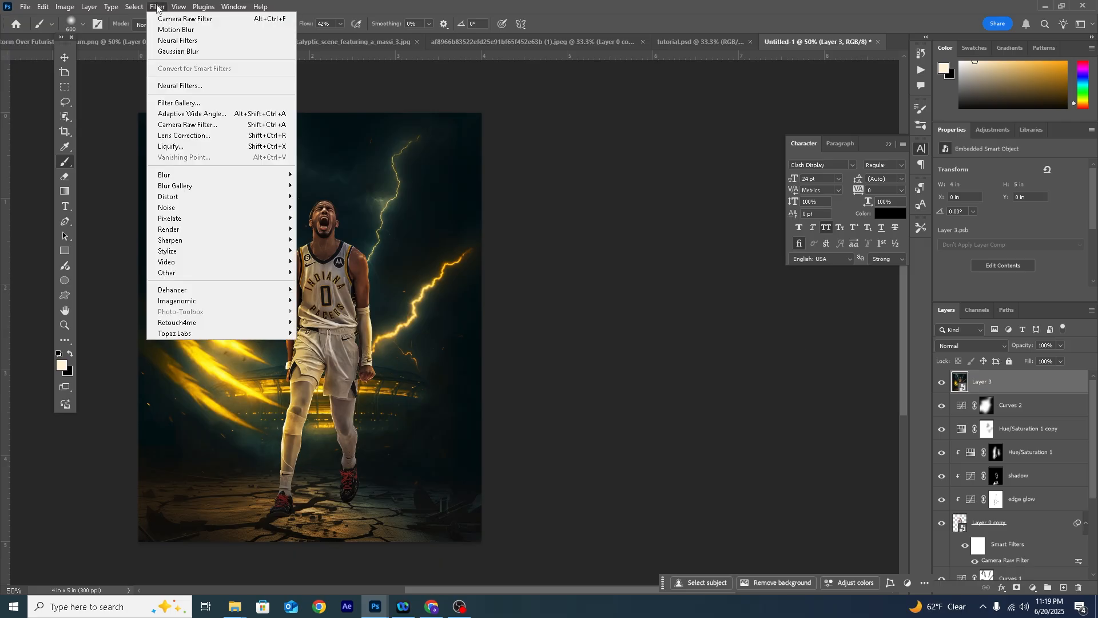
pyautogui.click(175, 87)
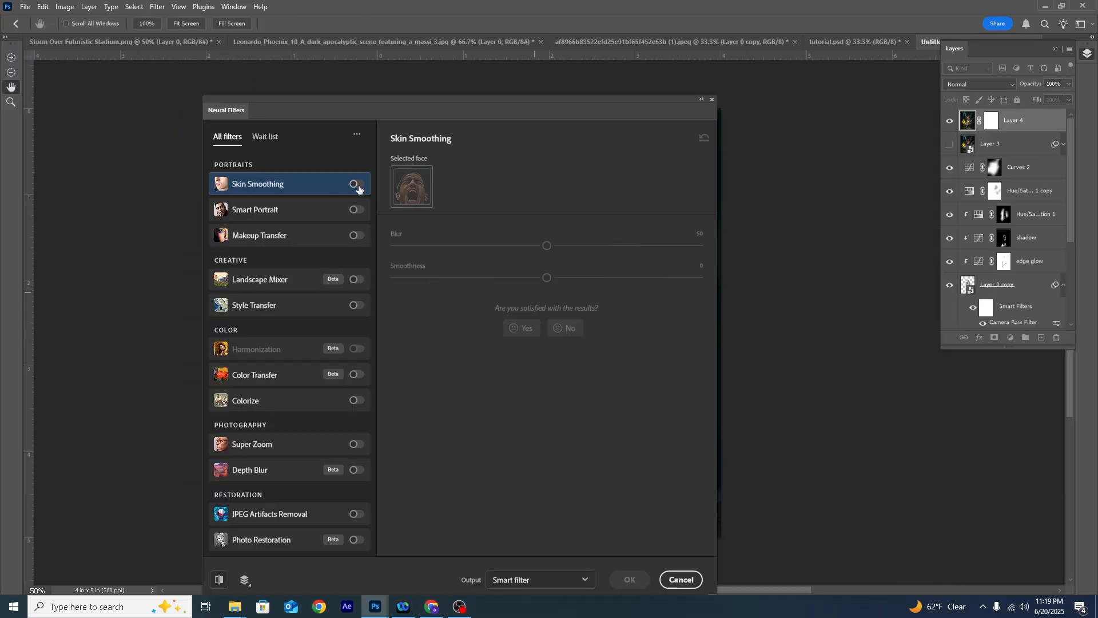
pyautogui.click(356, 184)
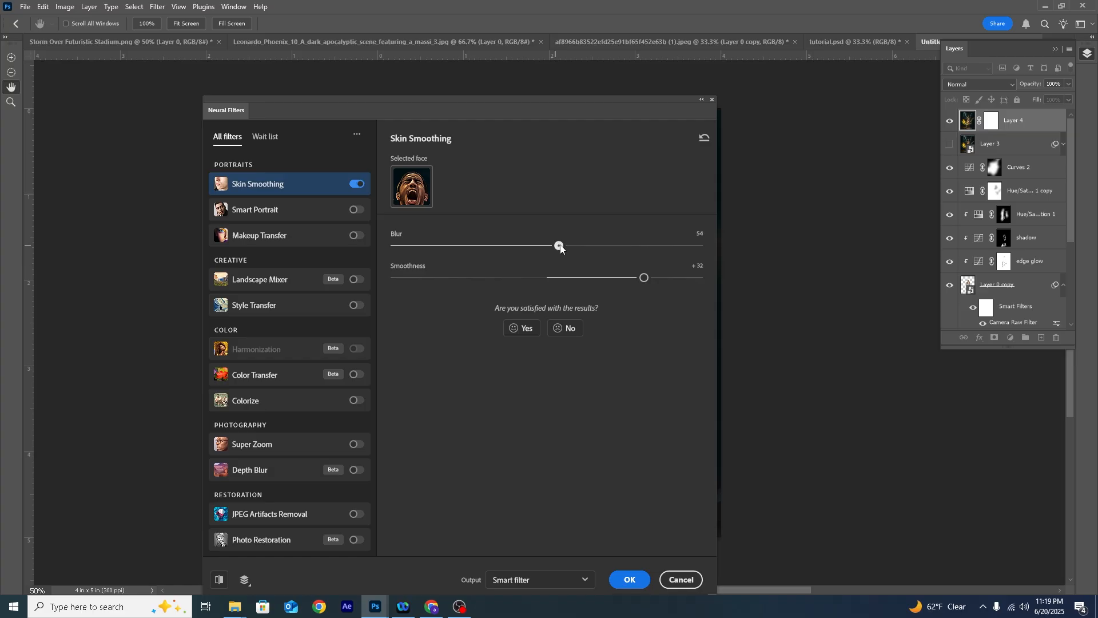
pyautogui.click(627, 580)
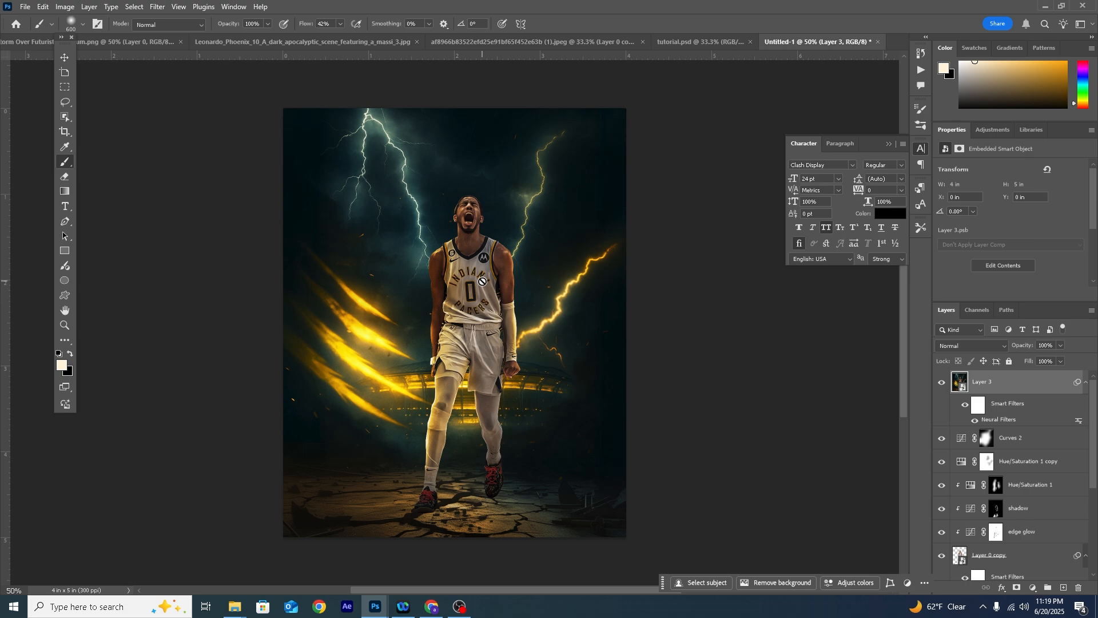
pyautogui.hotkey('ctrl', '1')
pyautogui.moveTo(466, 221); pyautogui.dragTo(449, 244)
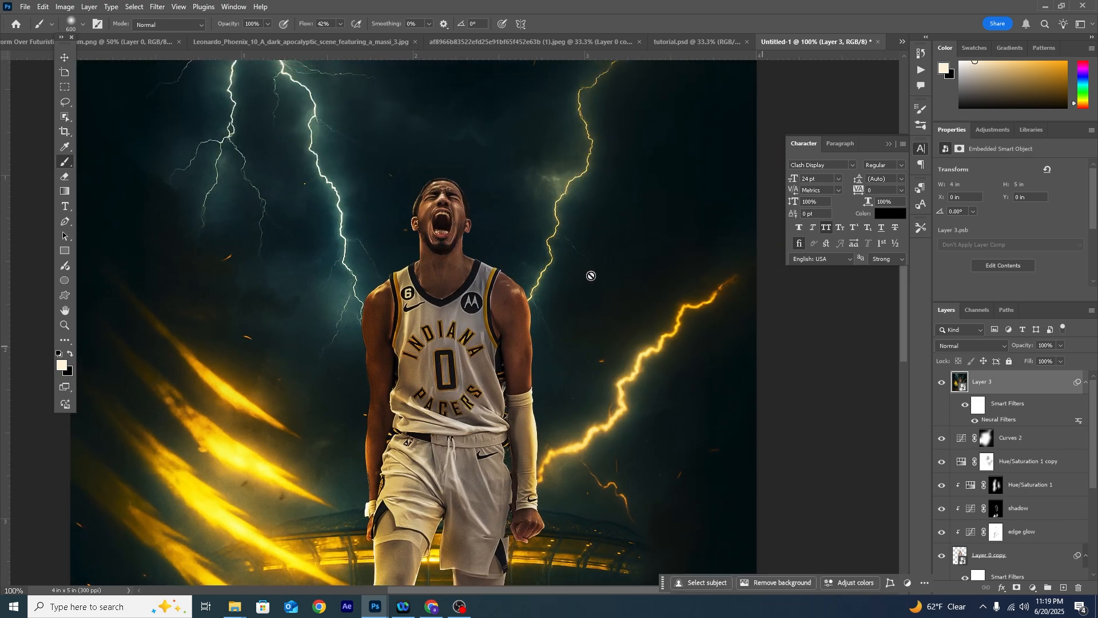
# - Open the merged poster layer in the Camera Raw filter and set Grain to 13
pyautogui.click(158, 7)
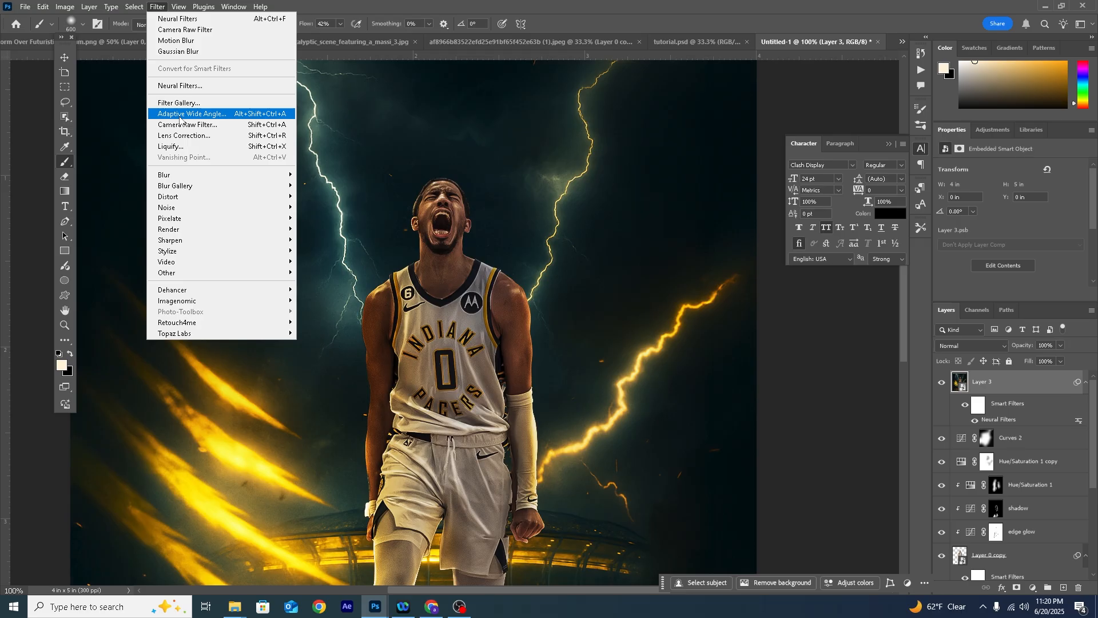
pyautogui.press('Escape')
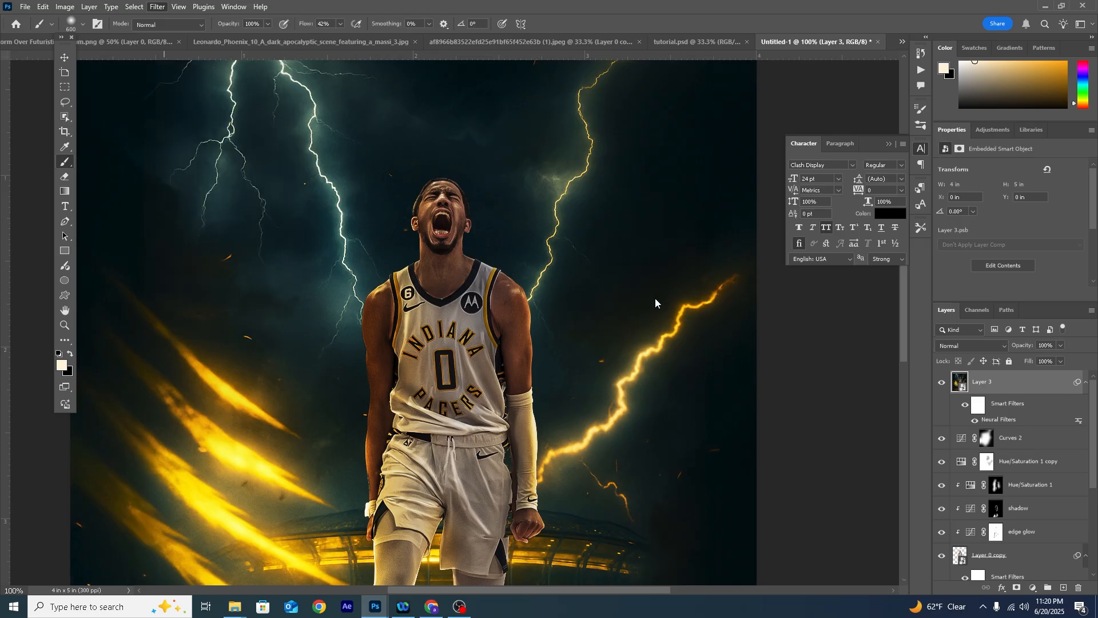
pyautogui.hotkey('ctrl', 'shift', 'a')
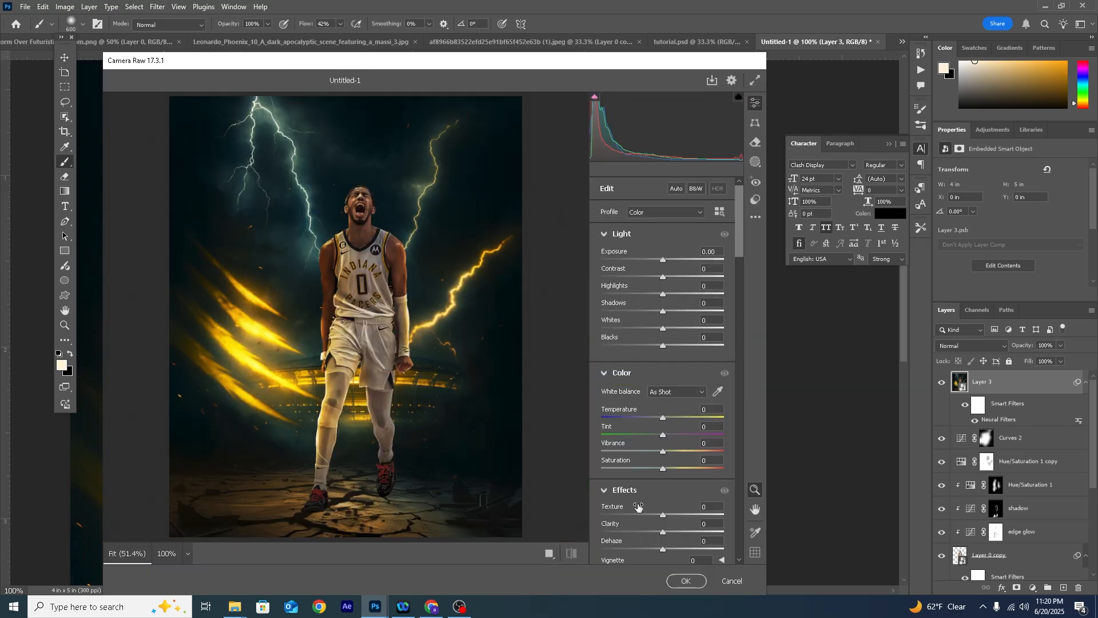
pyautogui.scroll(-4, 638, 506)
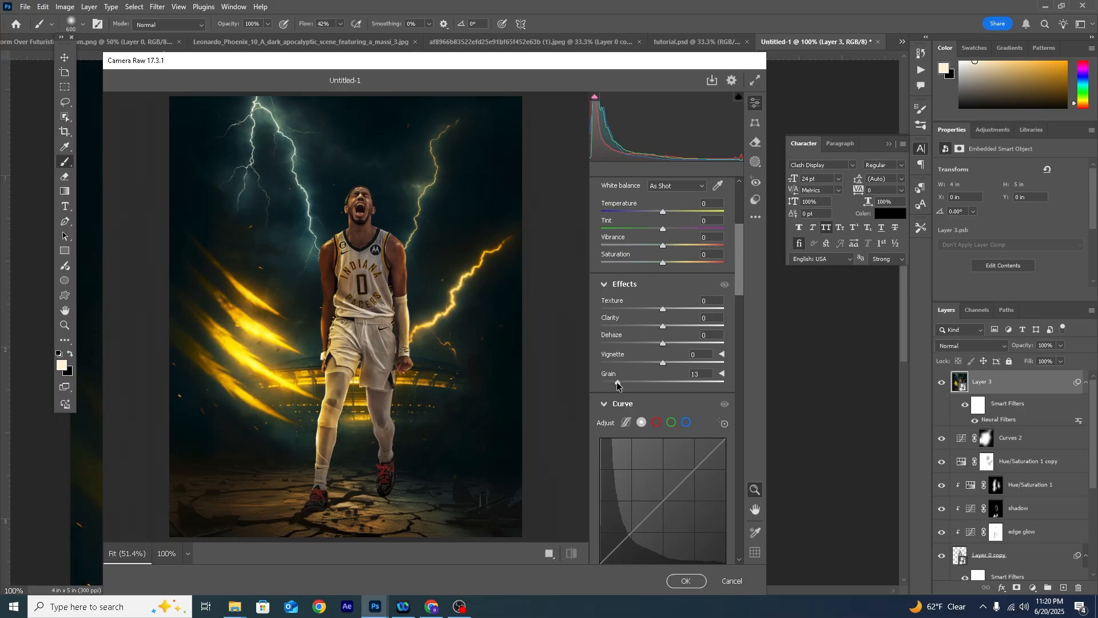
pyautogui.scroll(4, 623, 321)
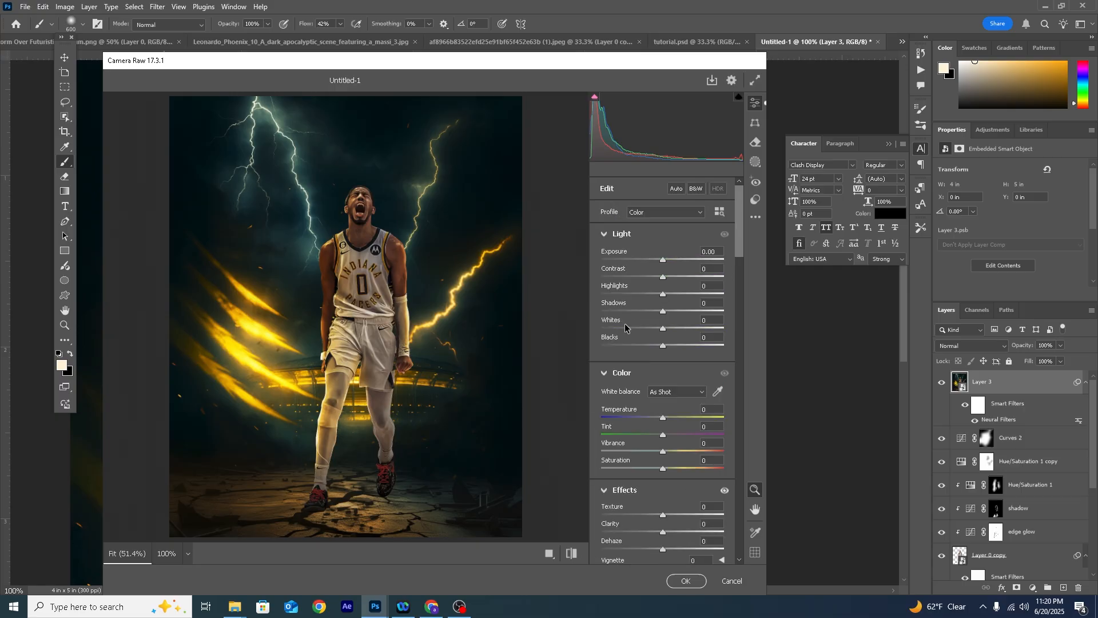
# - Set the poster's Highlights to +38, Vibrance to +23 and Exposure to +0.35, and apply the Camera Raw filter
pyautogui.moveTo(670, 296); pyautogui.dragTo(678, 296)
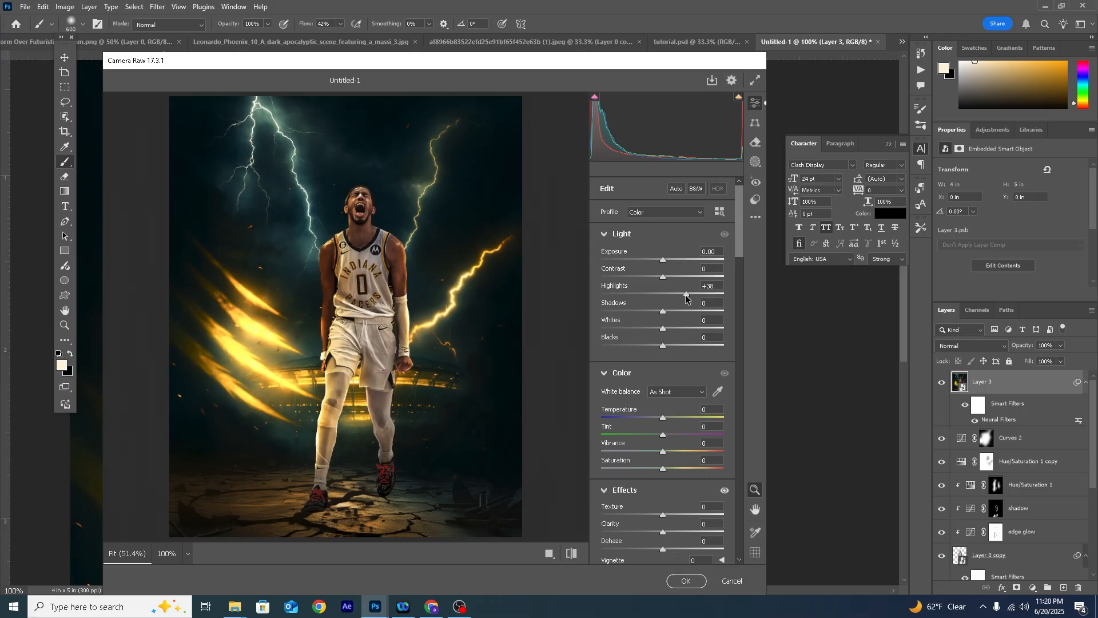
pyautogui.moveTo(687, 297); pyautogui.dragTo(685, 297)
pyautogui.moveTo(669, 455); pyautogui.dragTo(677, 456)
pyautogui.moveTo(664, 263); pyautogui.dragTo(669, 264)
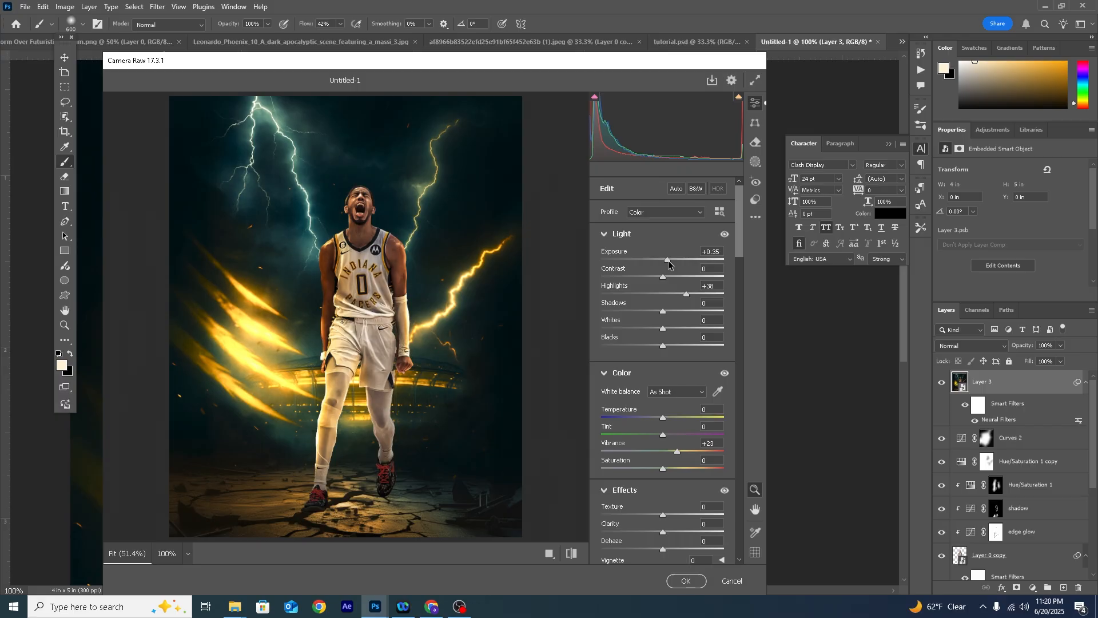
pyautogui.click(687, 580)
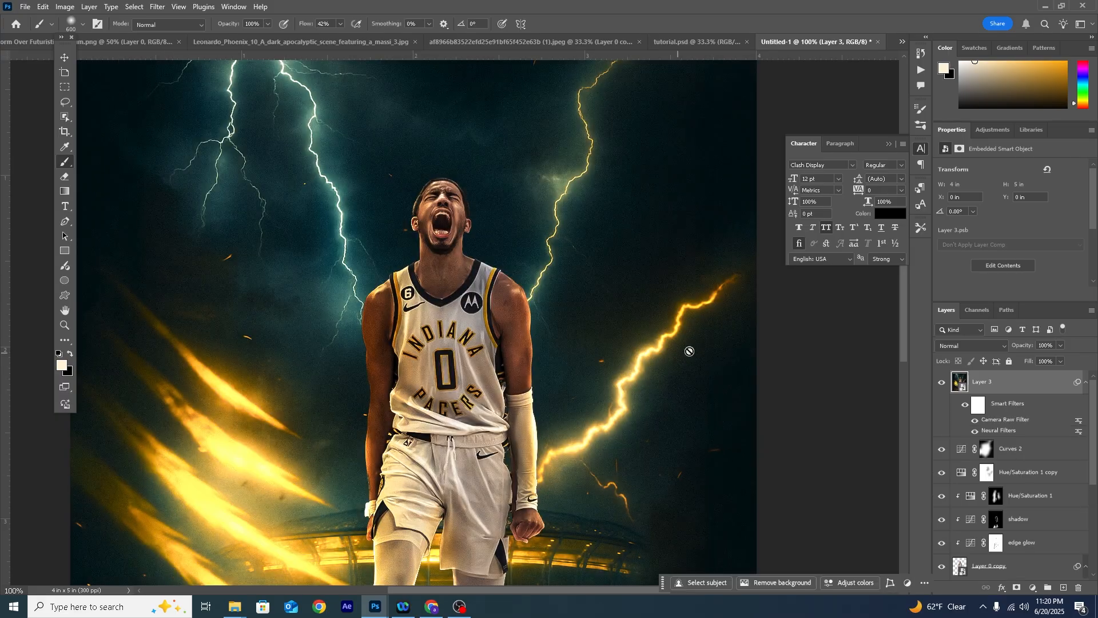
pyautogui.hotkey('ctrl', '-')
pyautogui.hotkey('ctrl', '-')
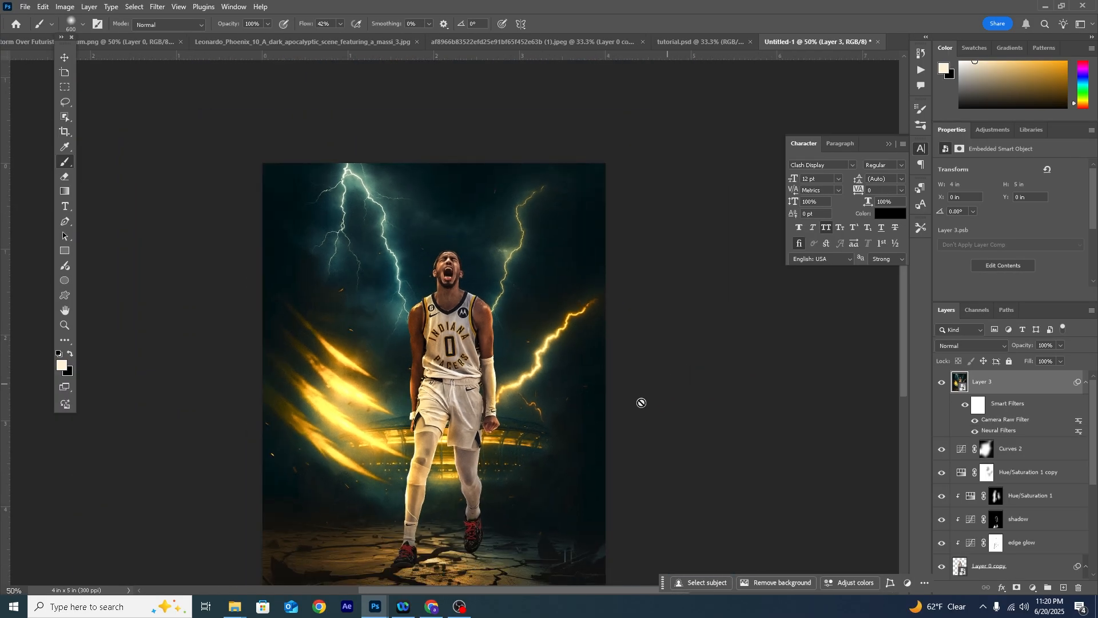
pyautogui.scroll(-3, 583, 404)
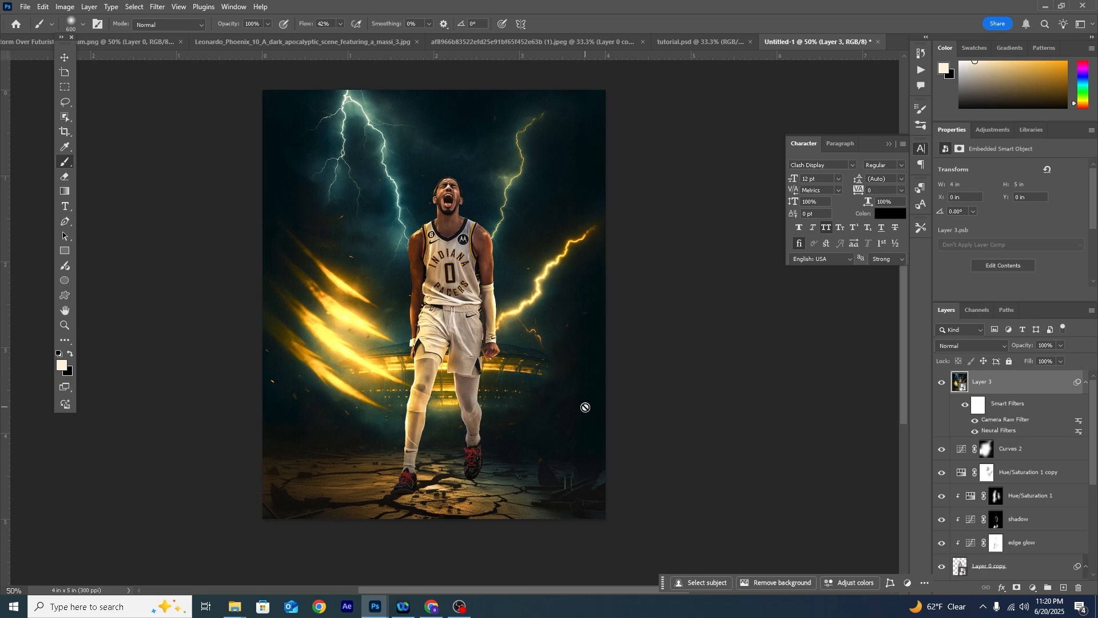